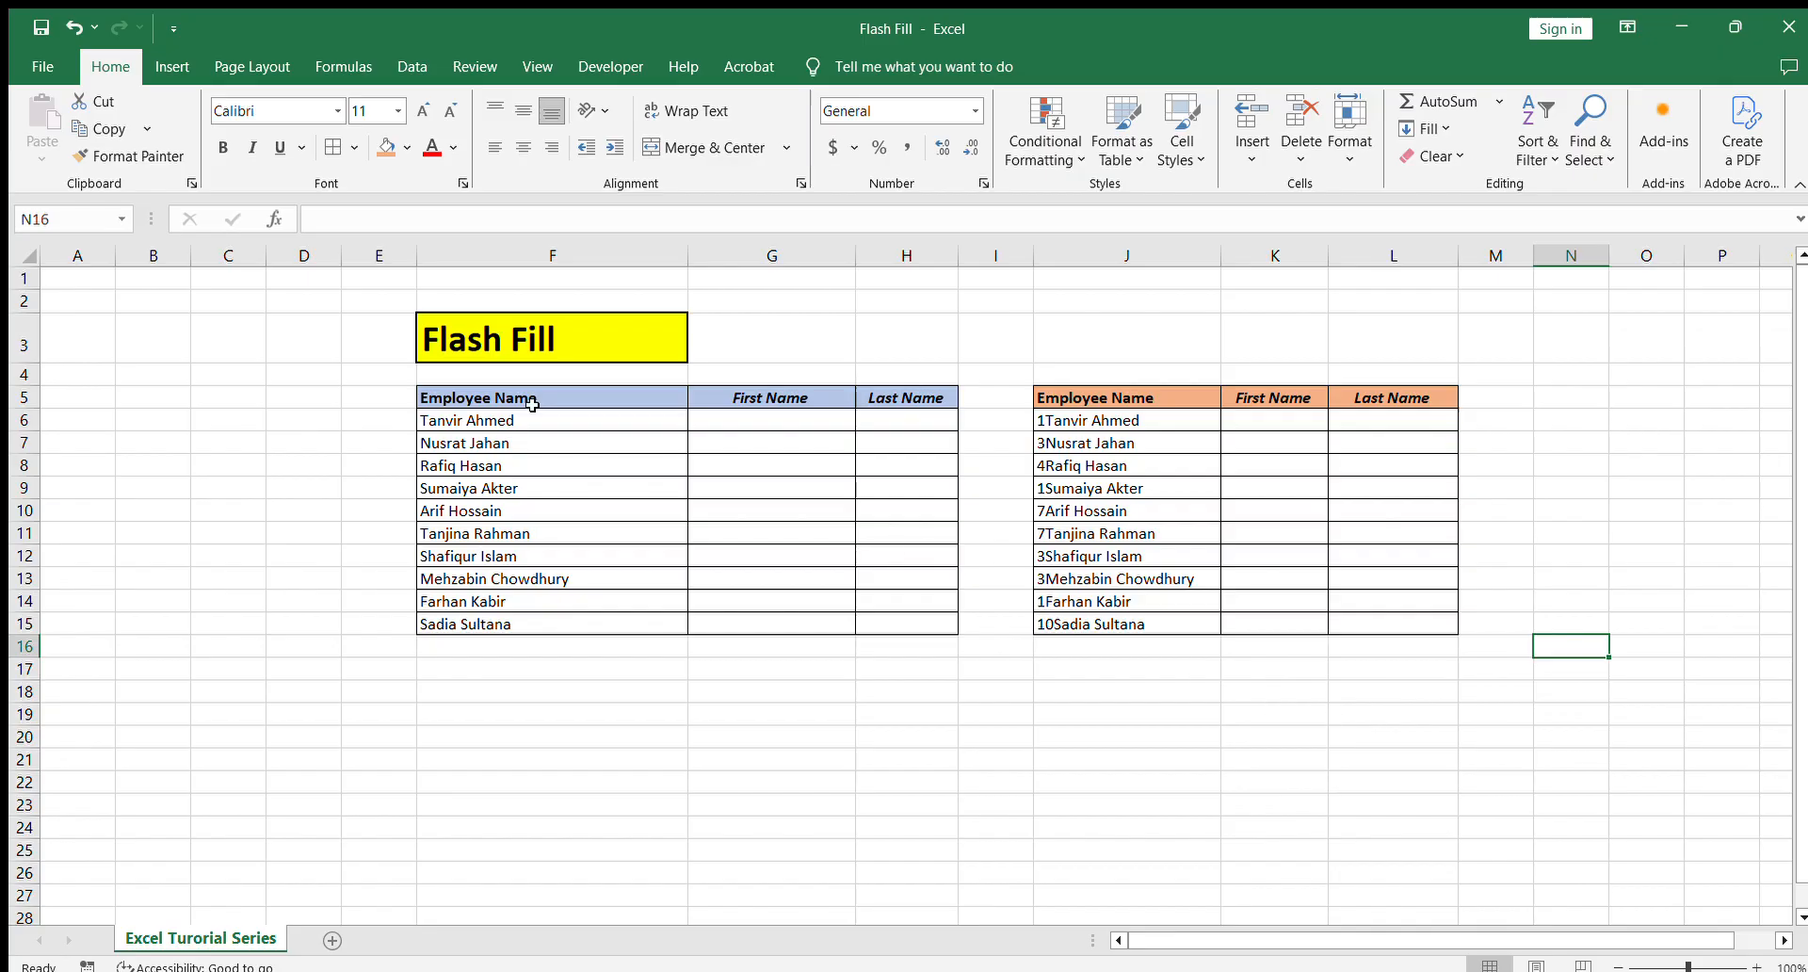
left_click(551, 350)
left_click(264, 456)
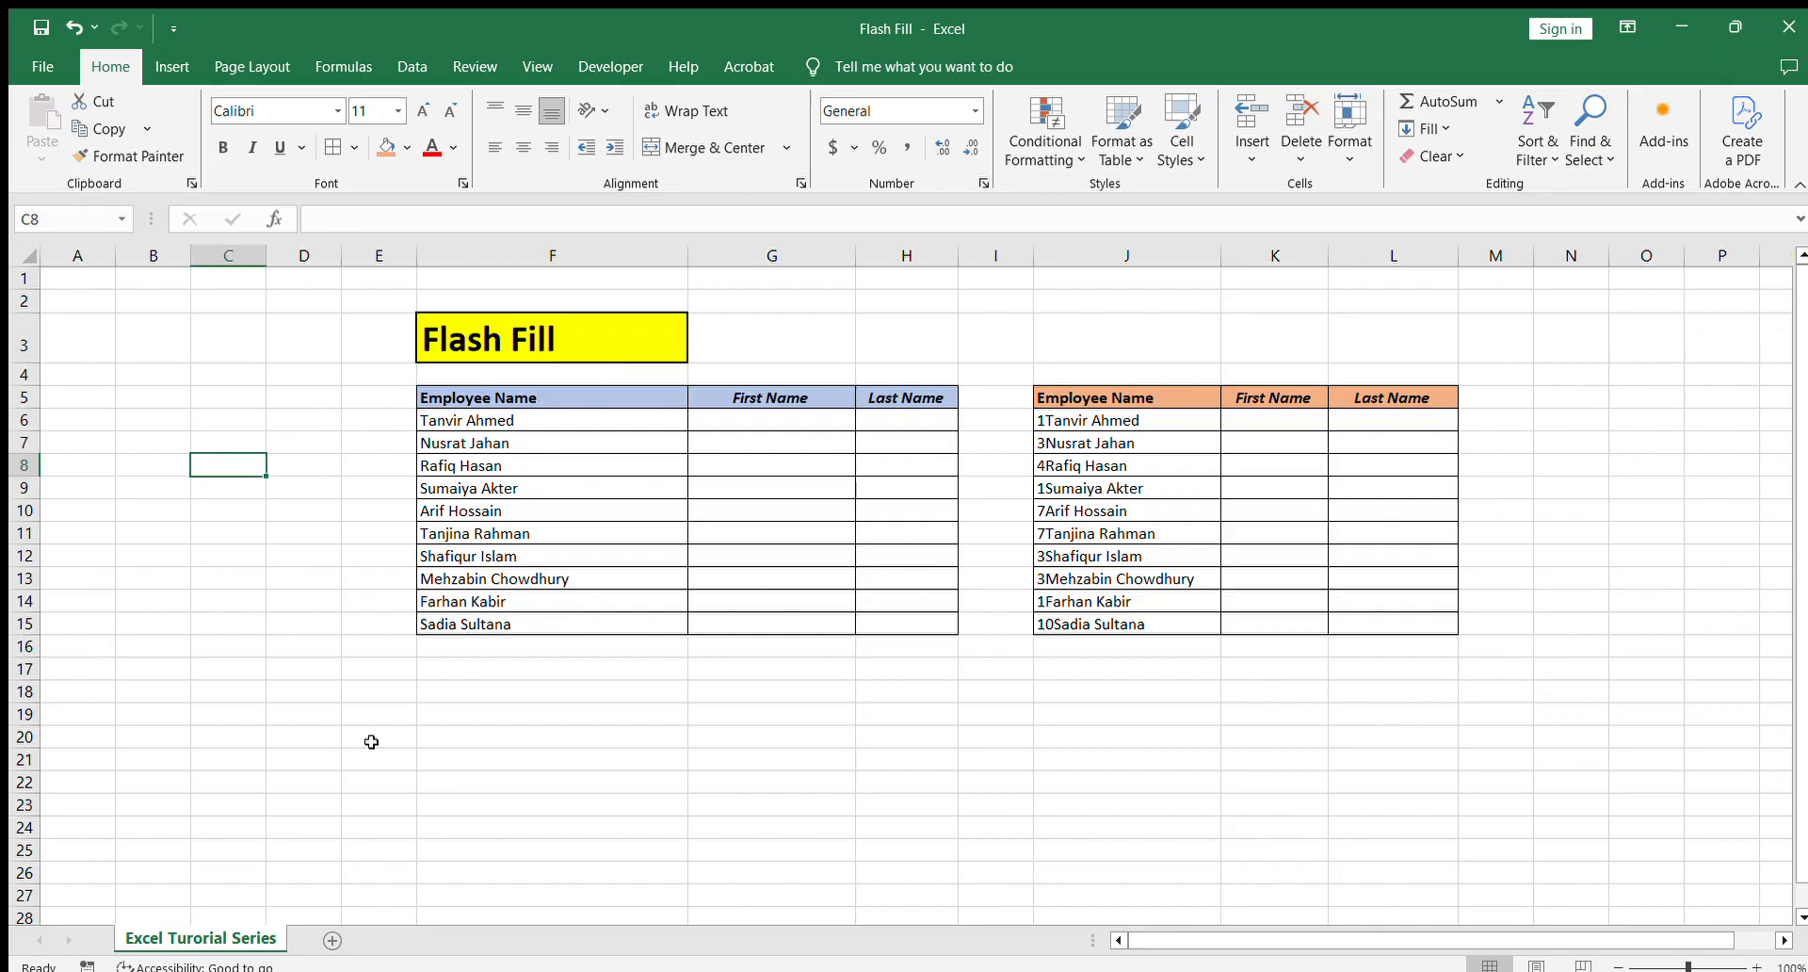
left_click(535, 691)
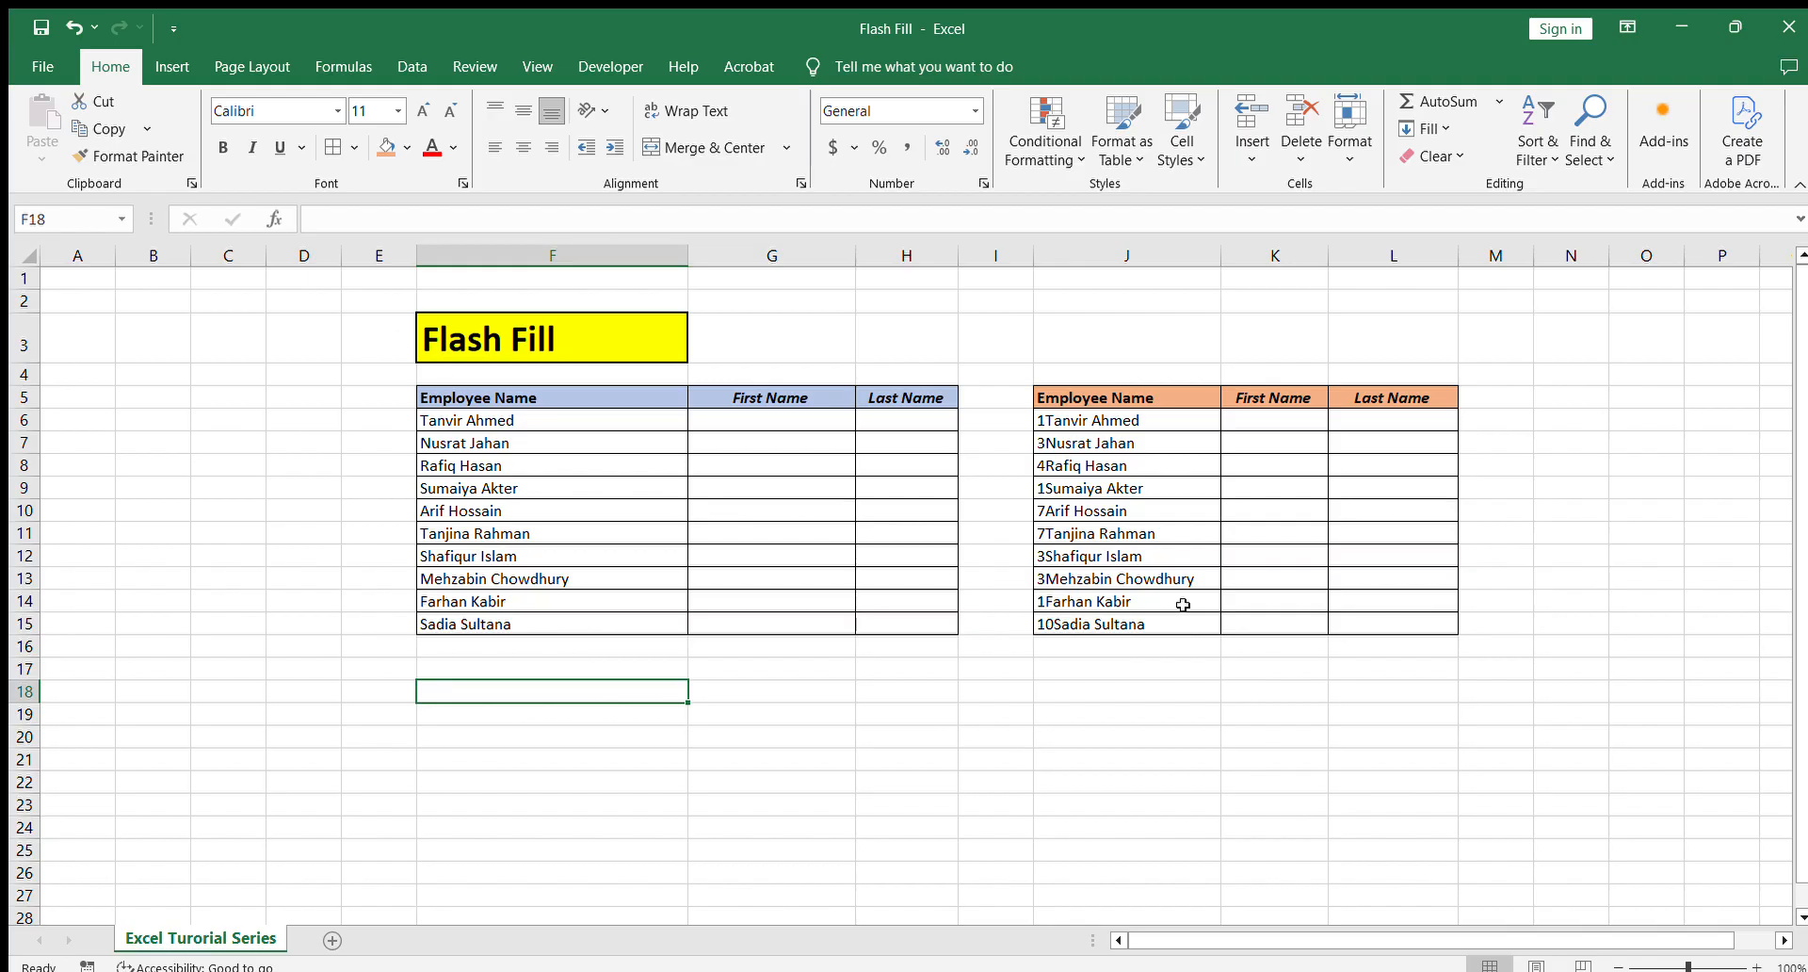
left_click(1450, 696)
left_click(904, 740)
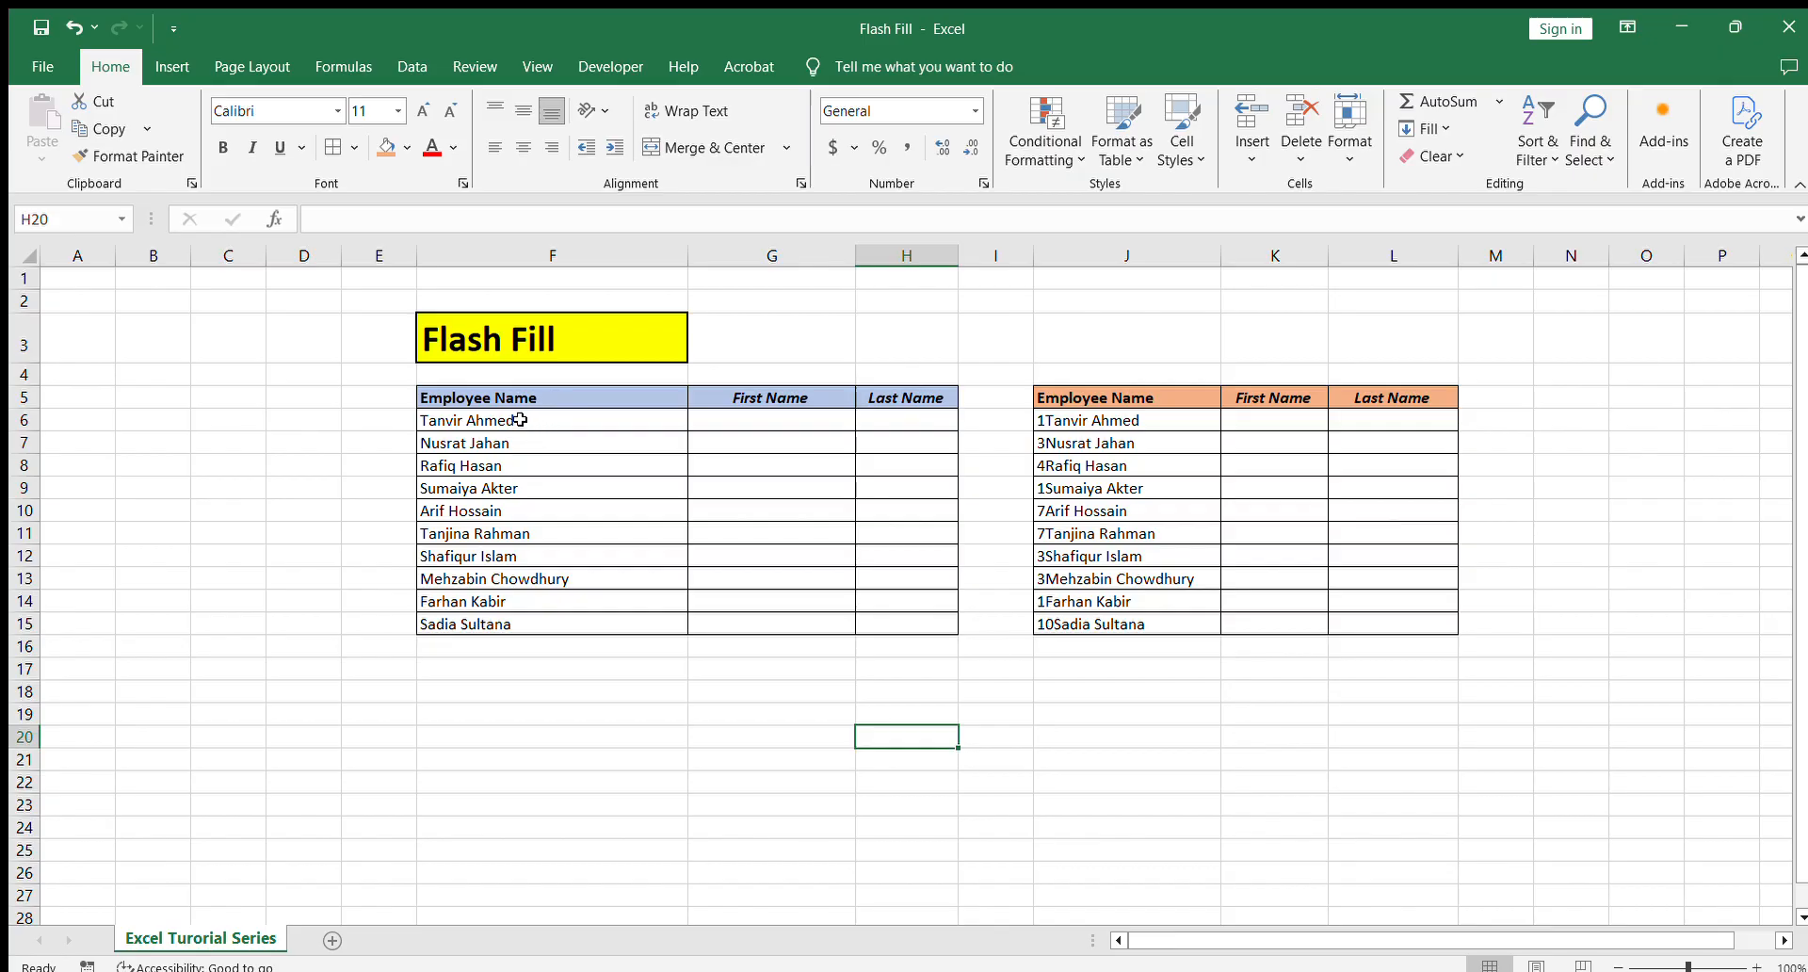
Examine the employee names in F6:F15 and the empty First Name and Last Name columns beside them.
left_click_drag(525, 397, 623, 624)
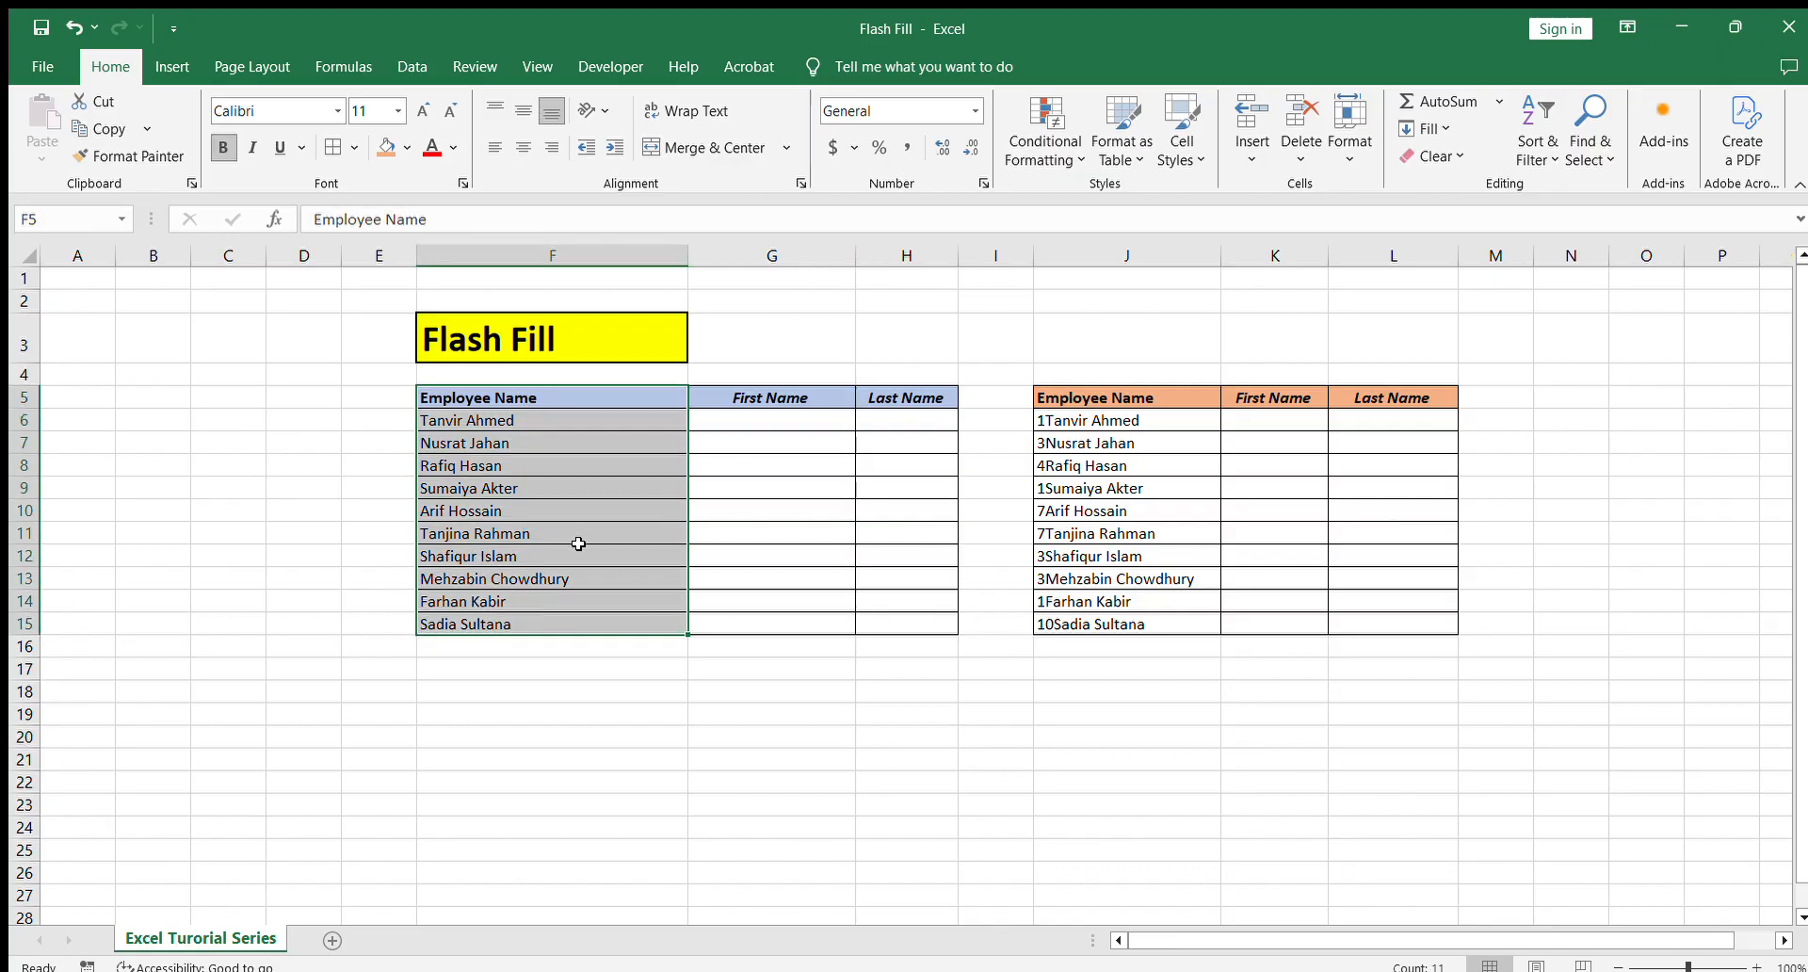
left_click(578, 546)
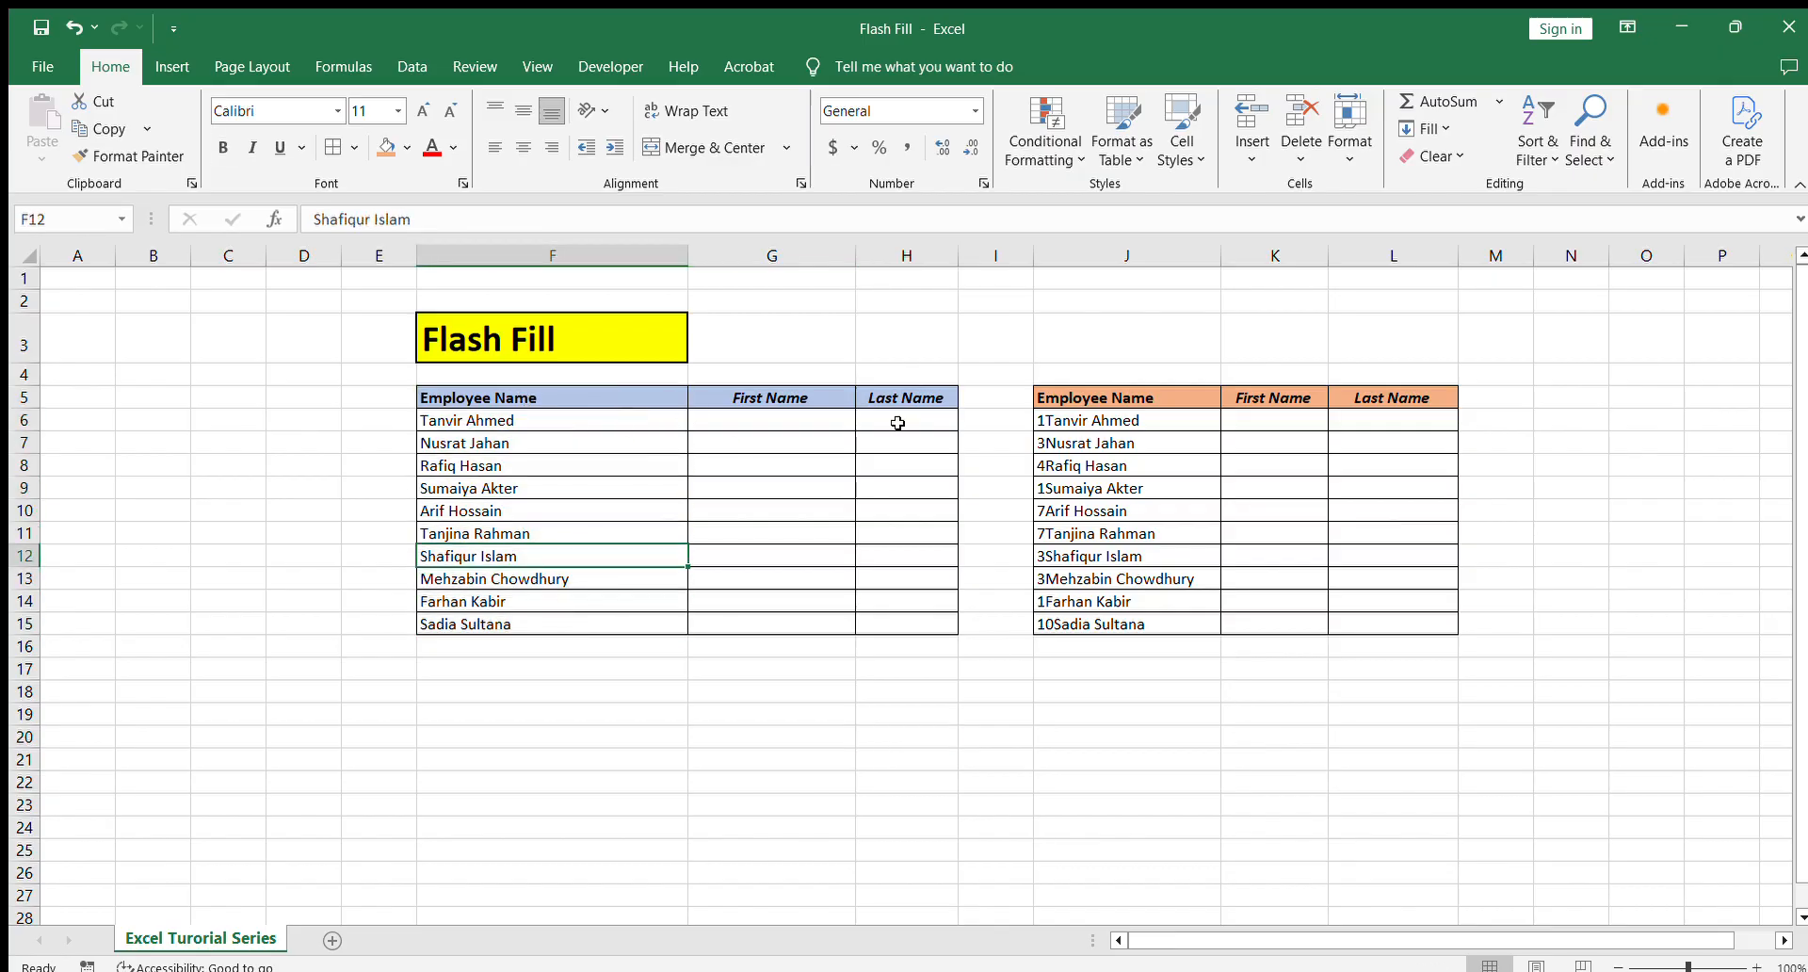
left_click(505, 423)
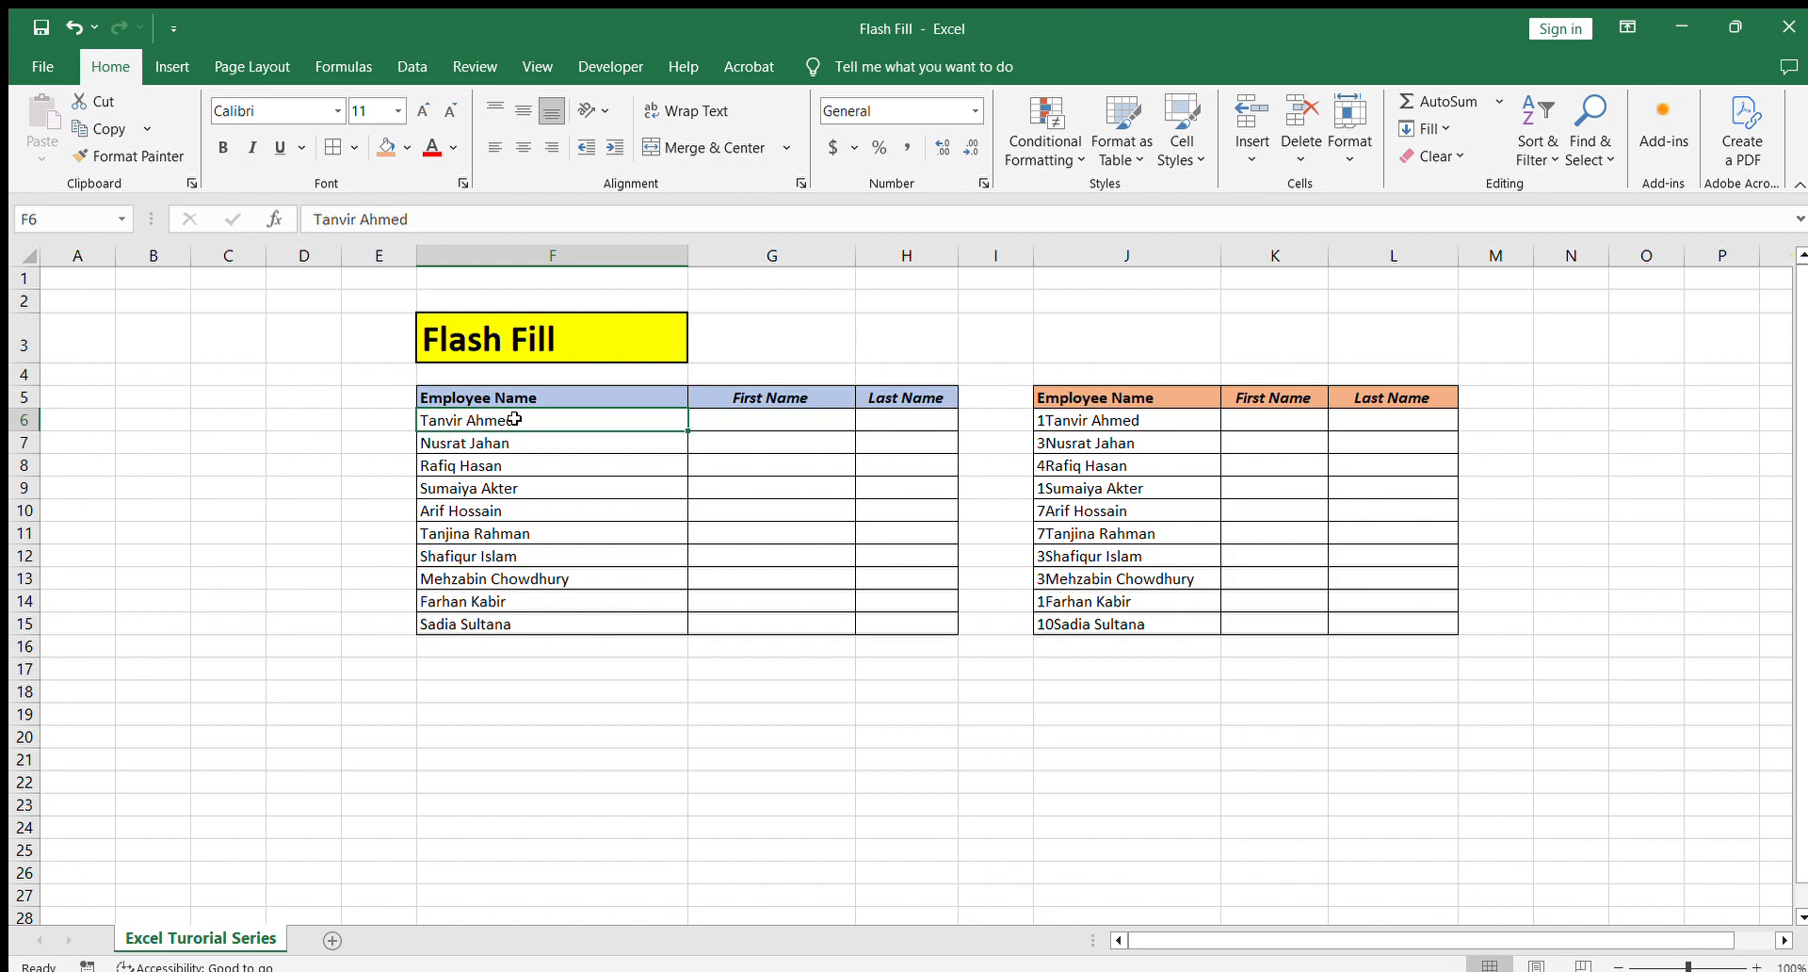
left_click(456, 442)
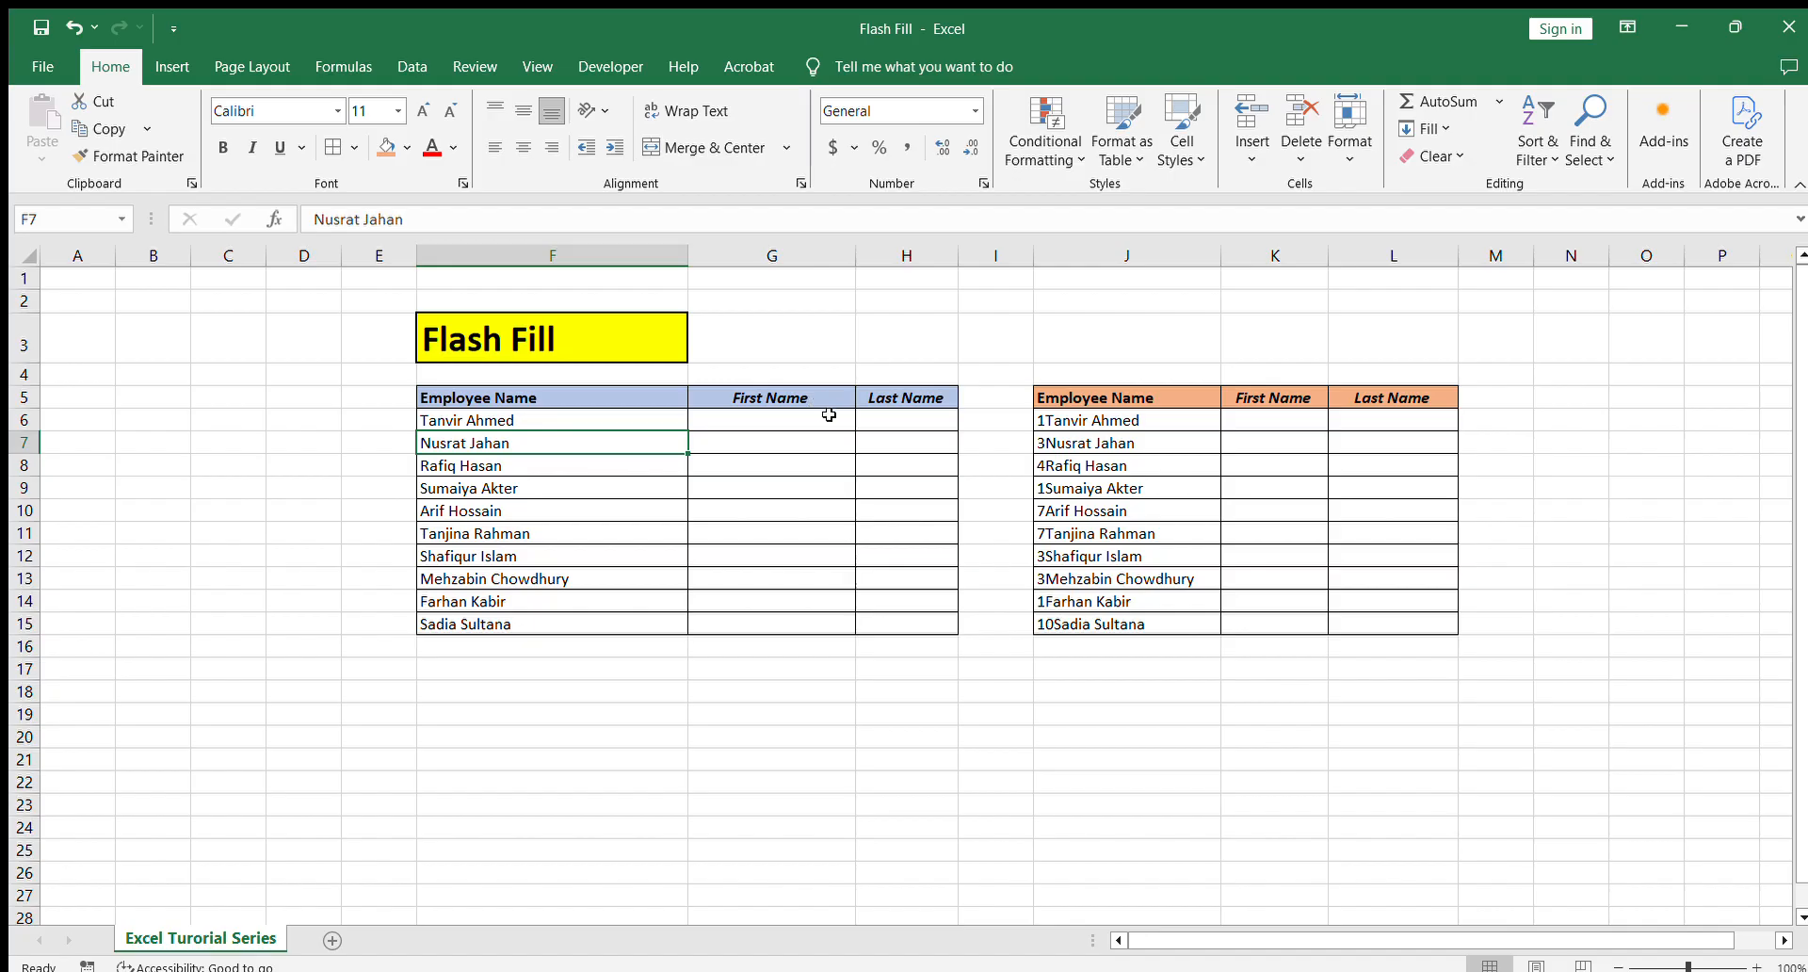
left_click_drag(821, 419, 940, 620)
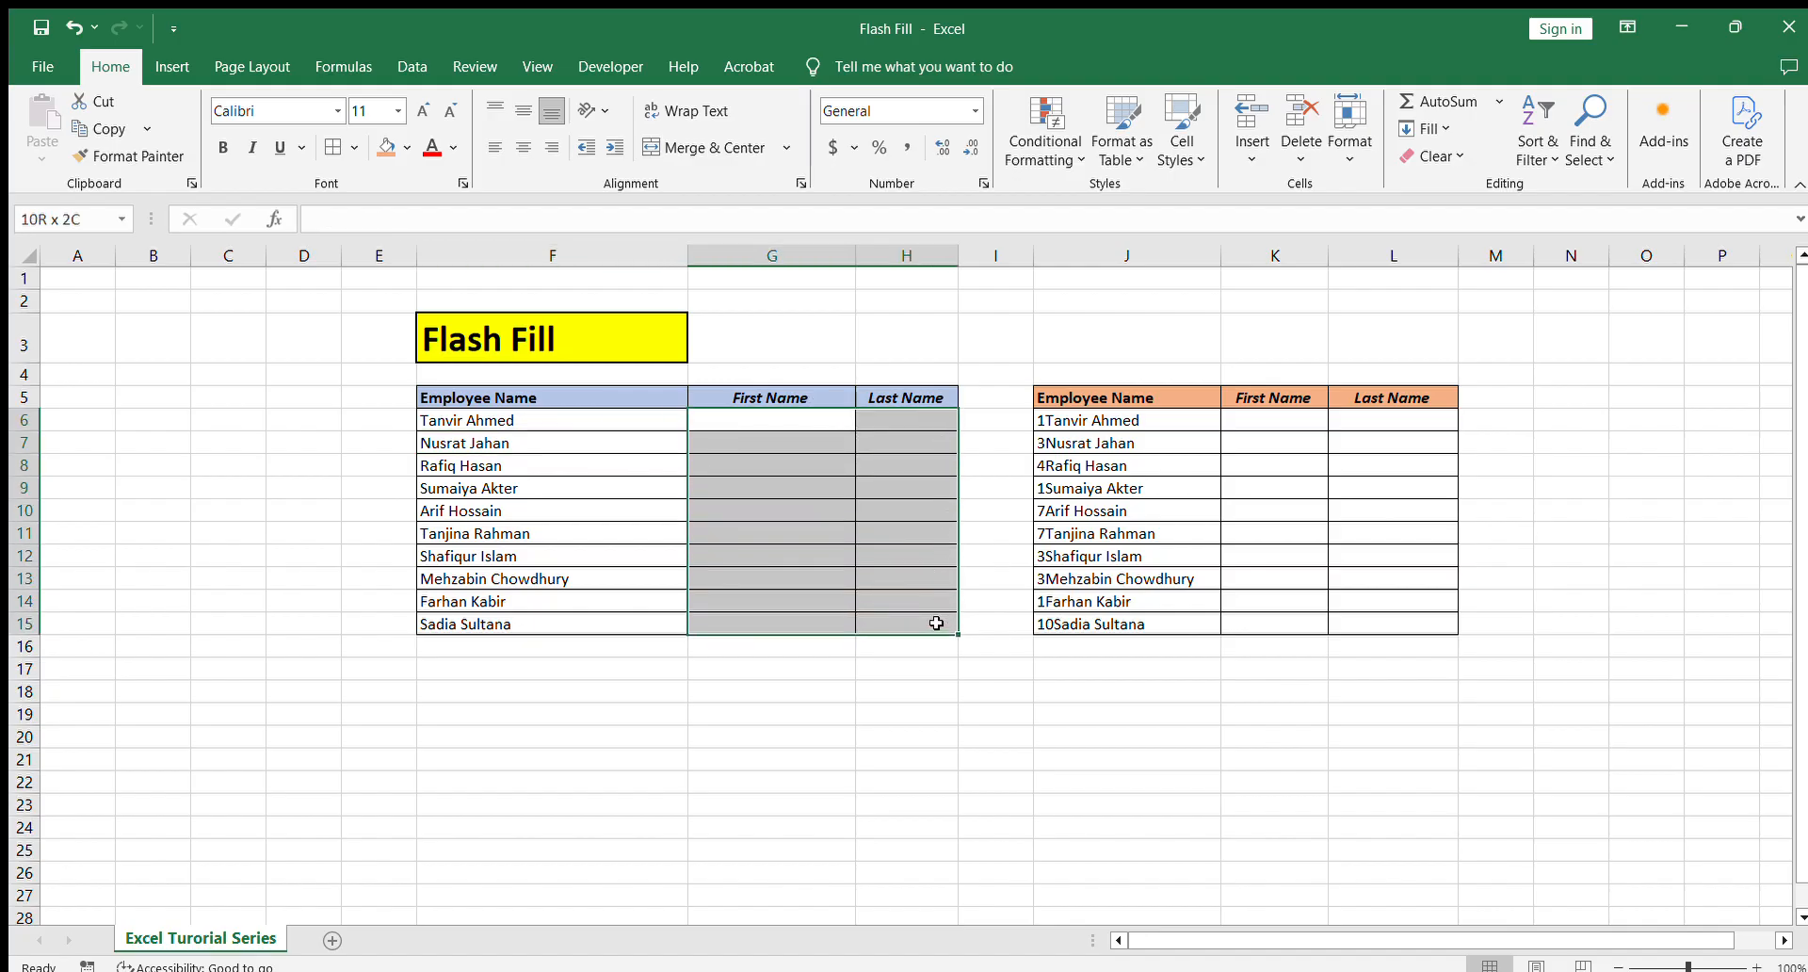
left_click(795, 530)
left_click_drag(528, 430, 527, 622)
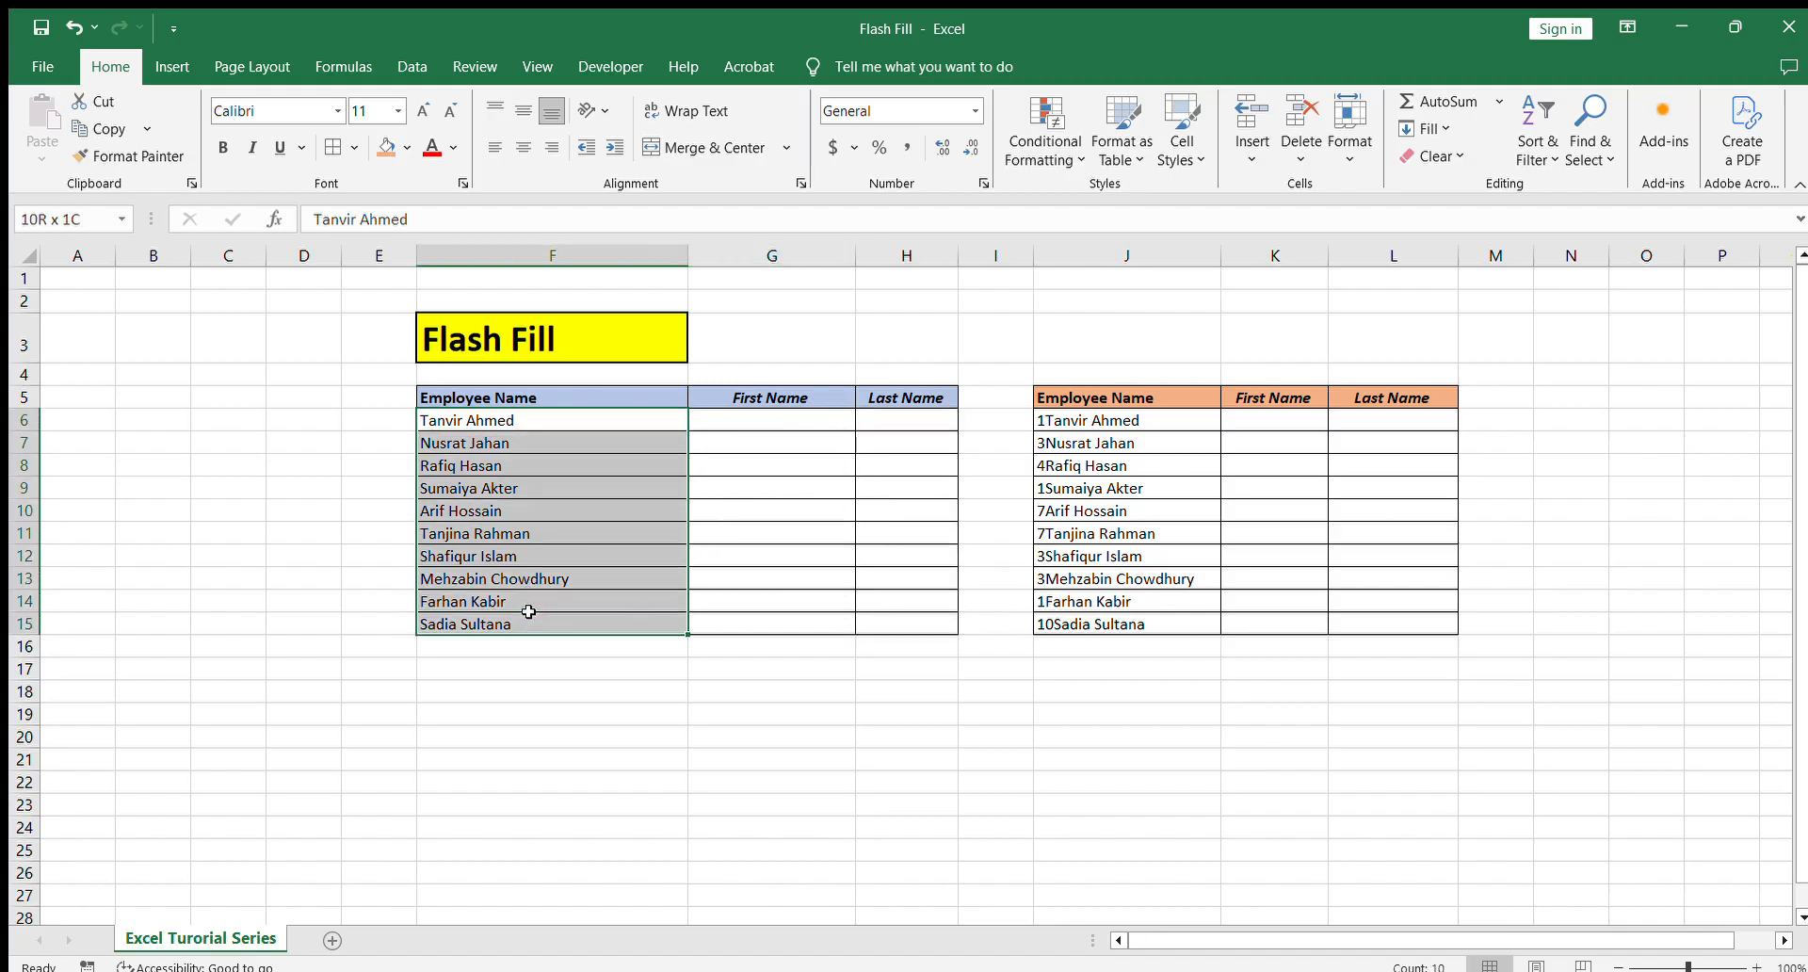
left_click_drag(818, 418, 880, 618)
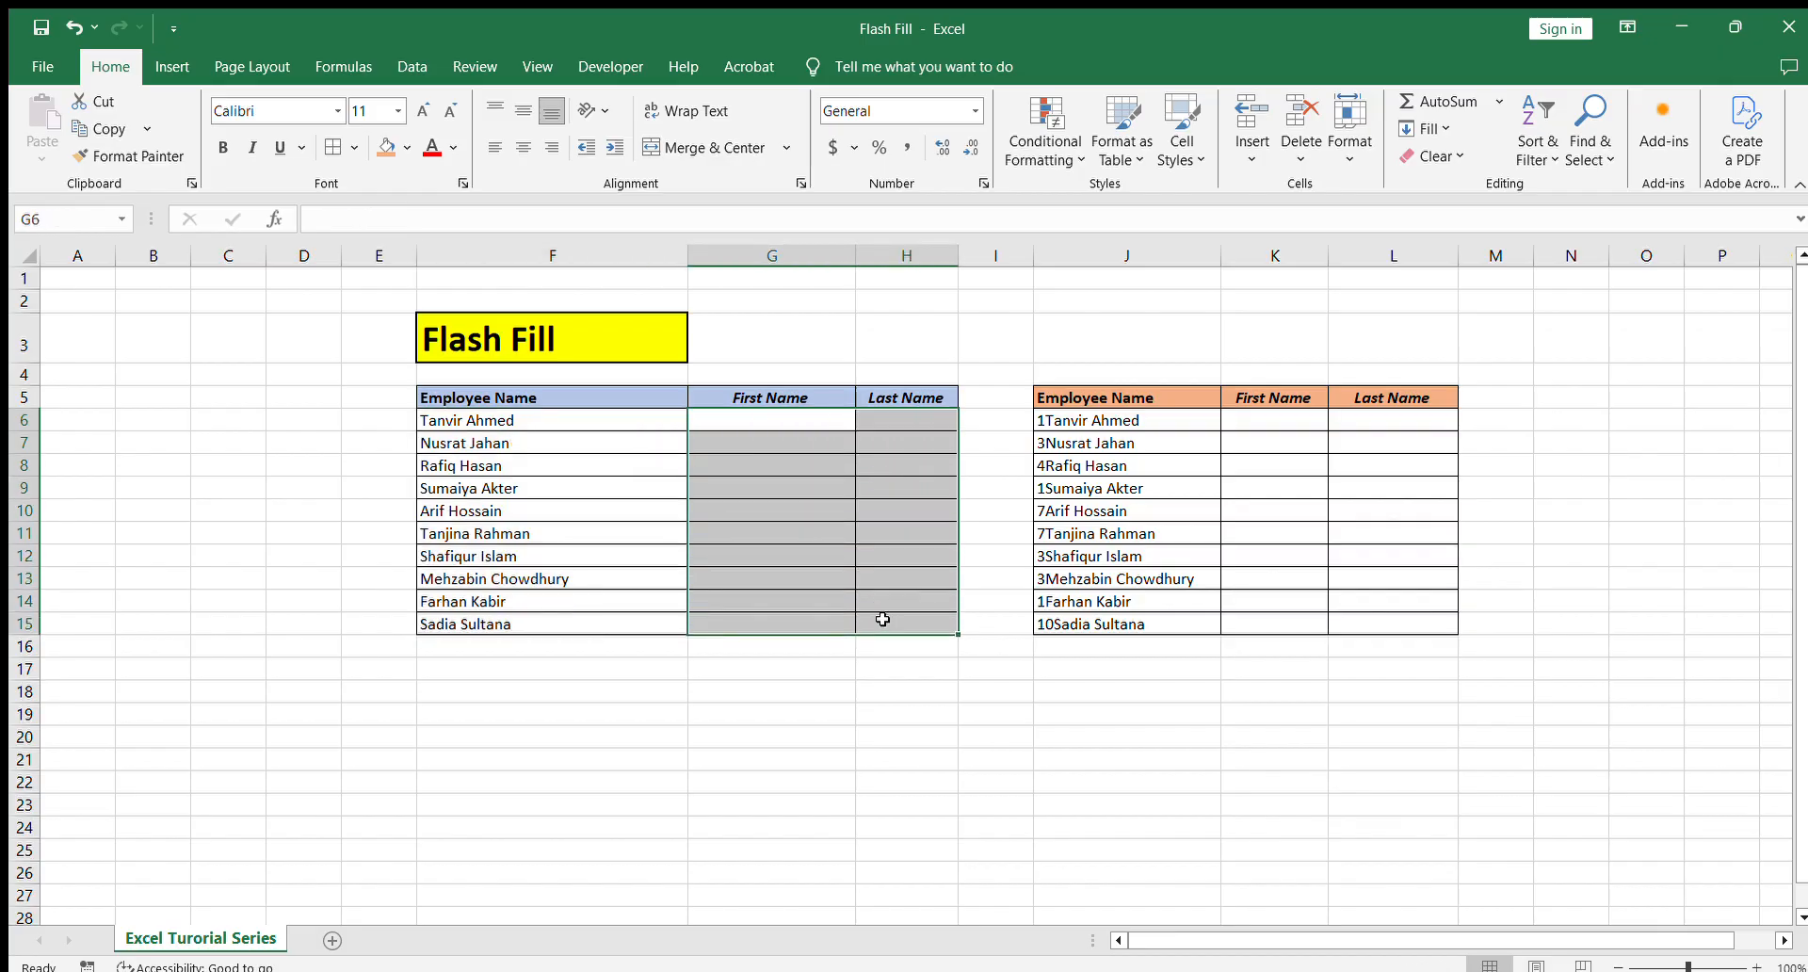
left_click(906, 556)
left_click(484, 345)
left_click(827, 444)
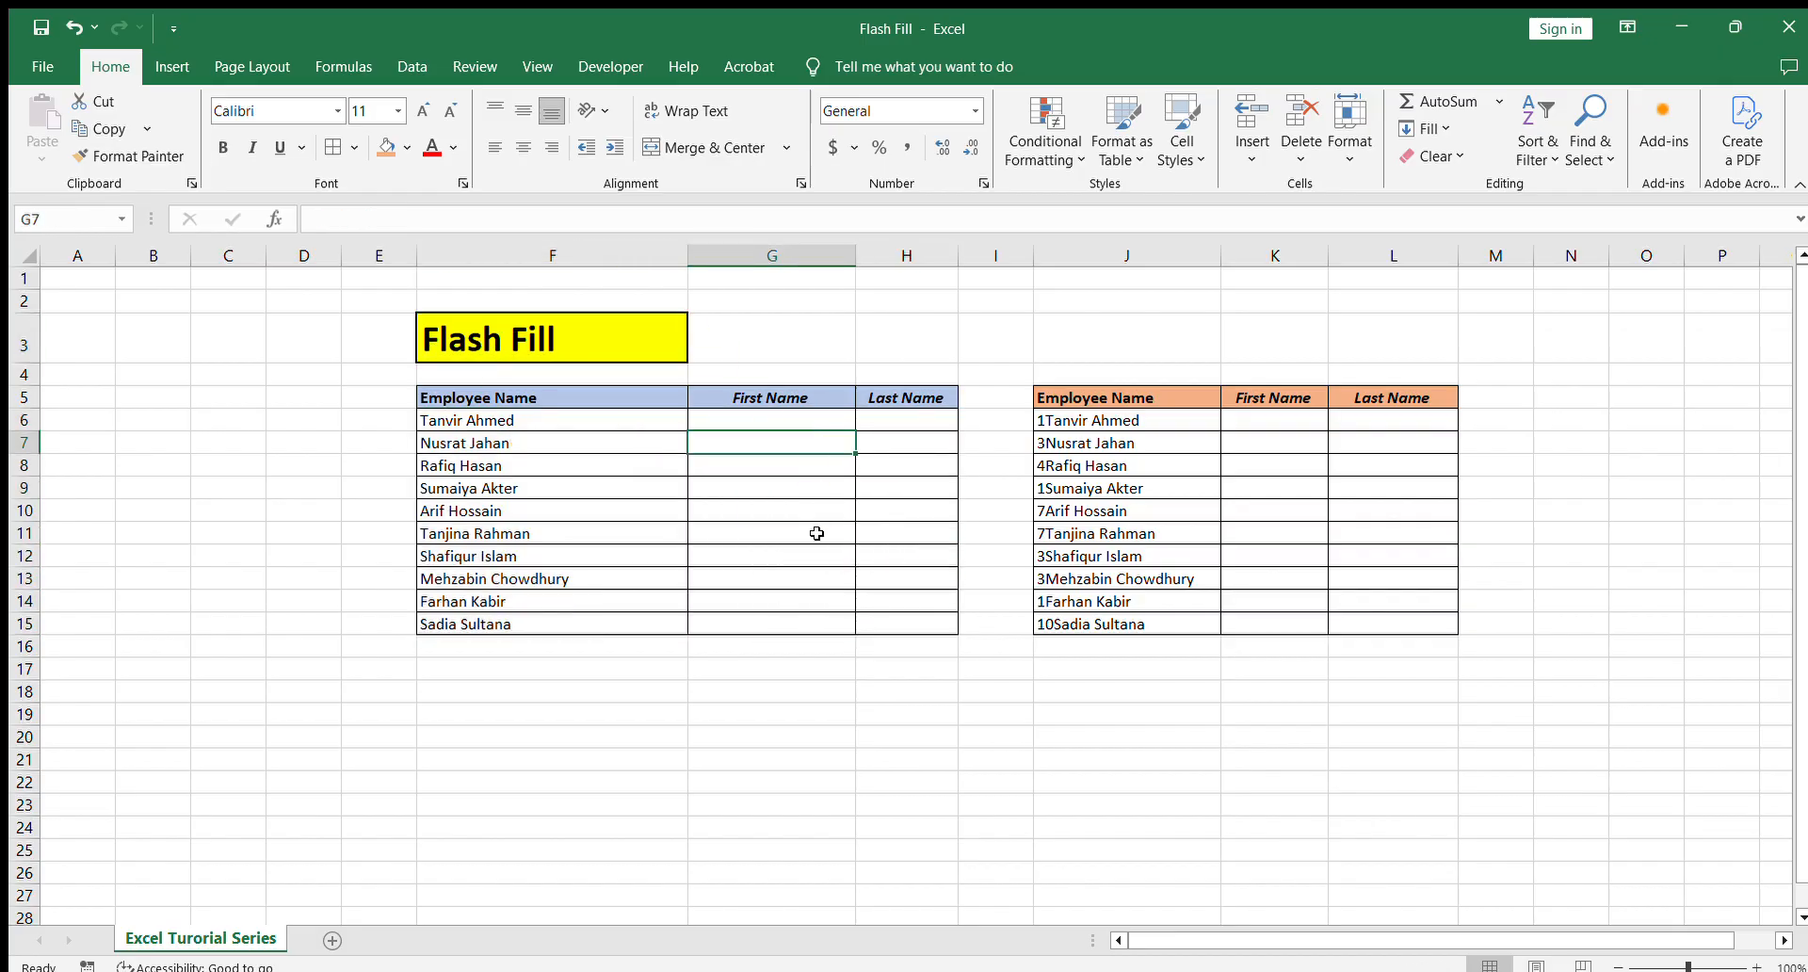
left_click(824, 597)
left_click(774, 706)
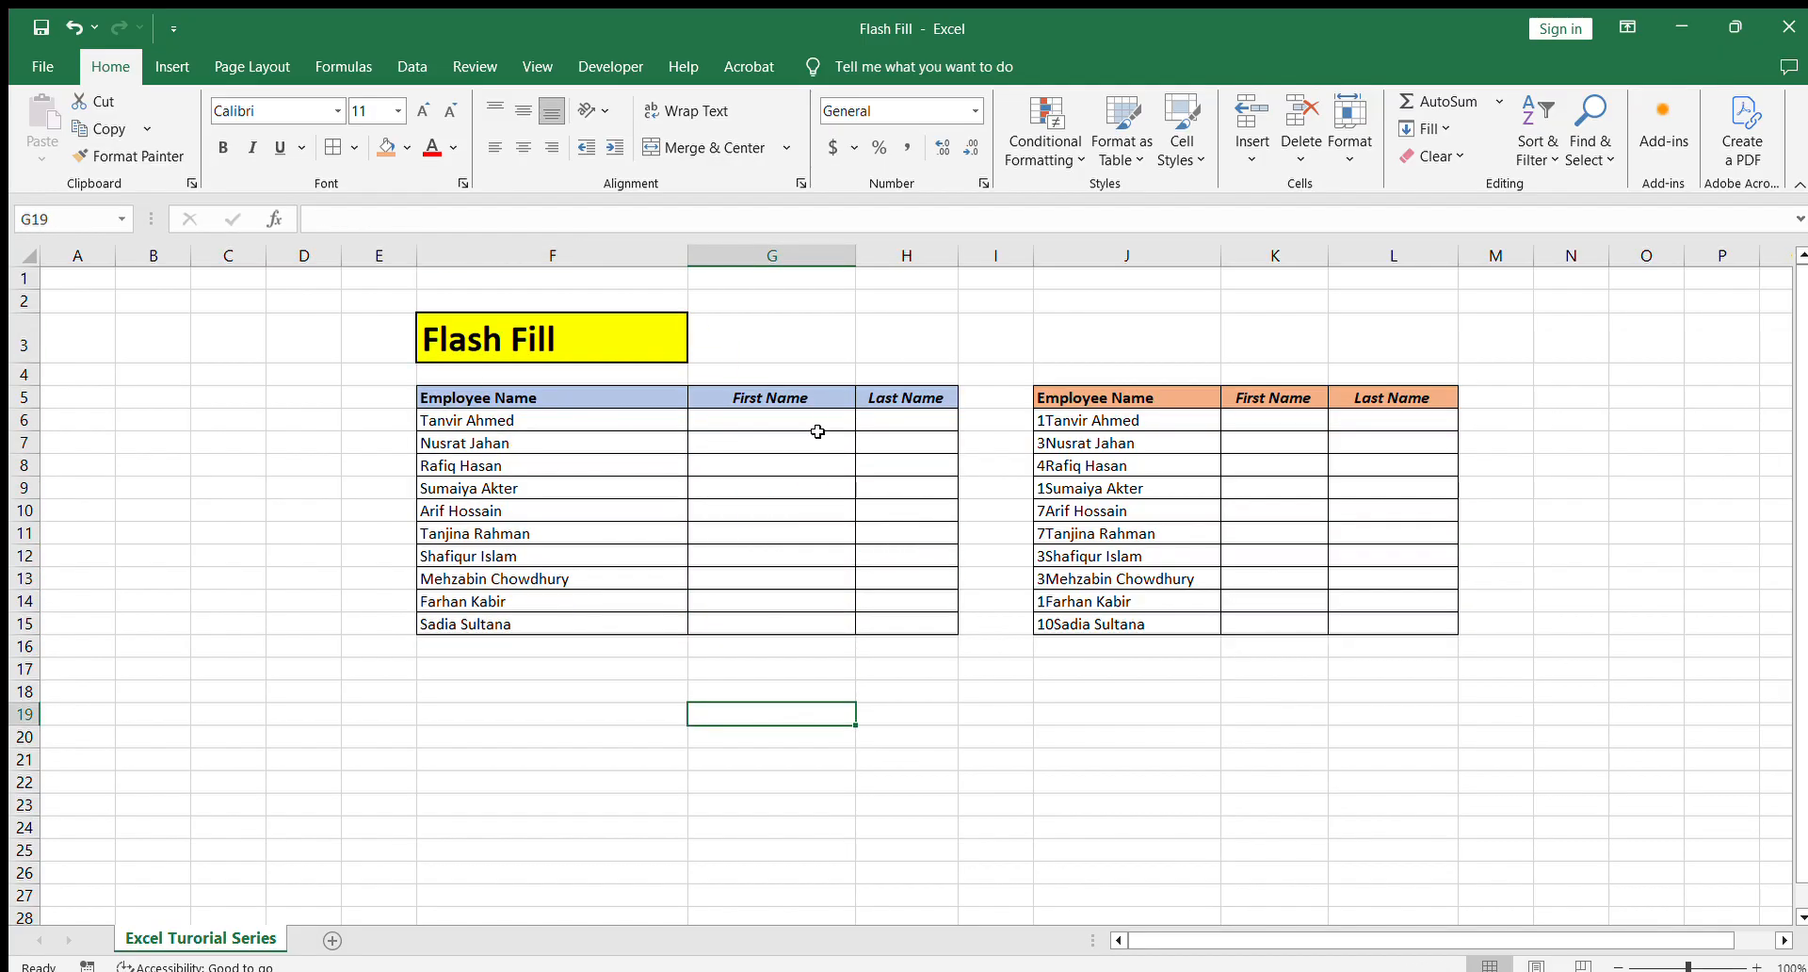
Enter the first employee's first name in G6 and last name in H6 as samples.
left_click(767, 417)
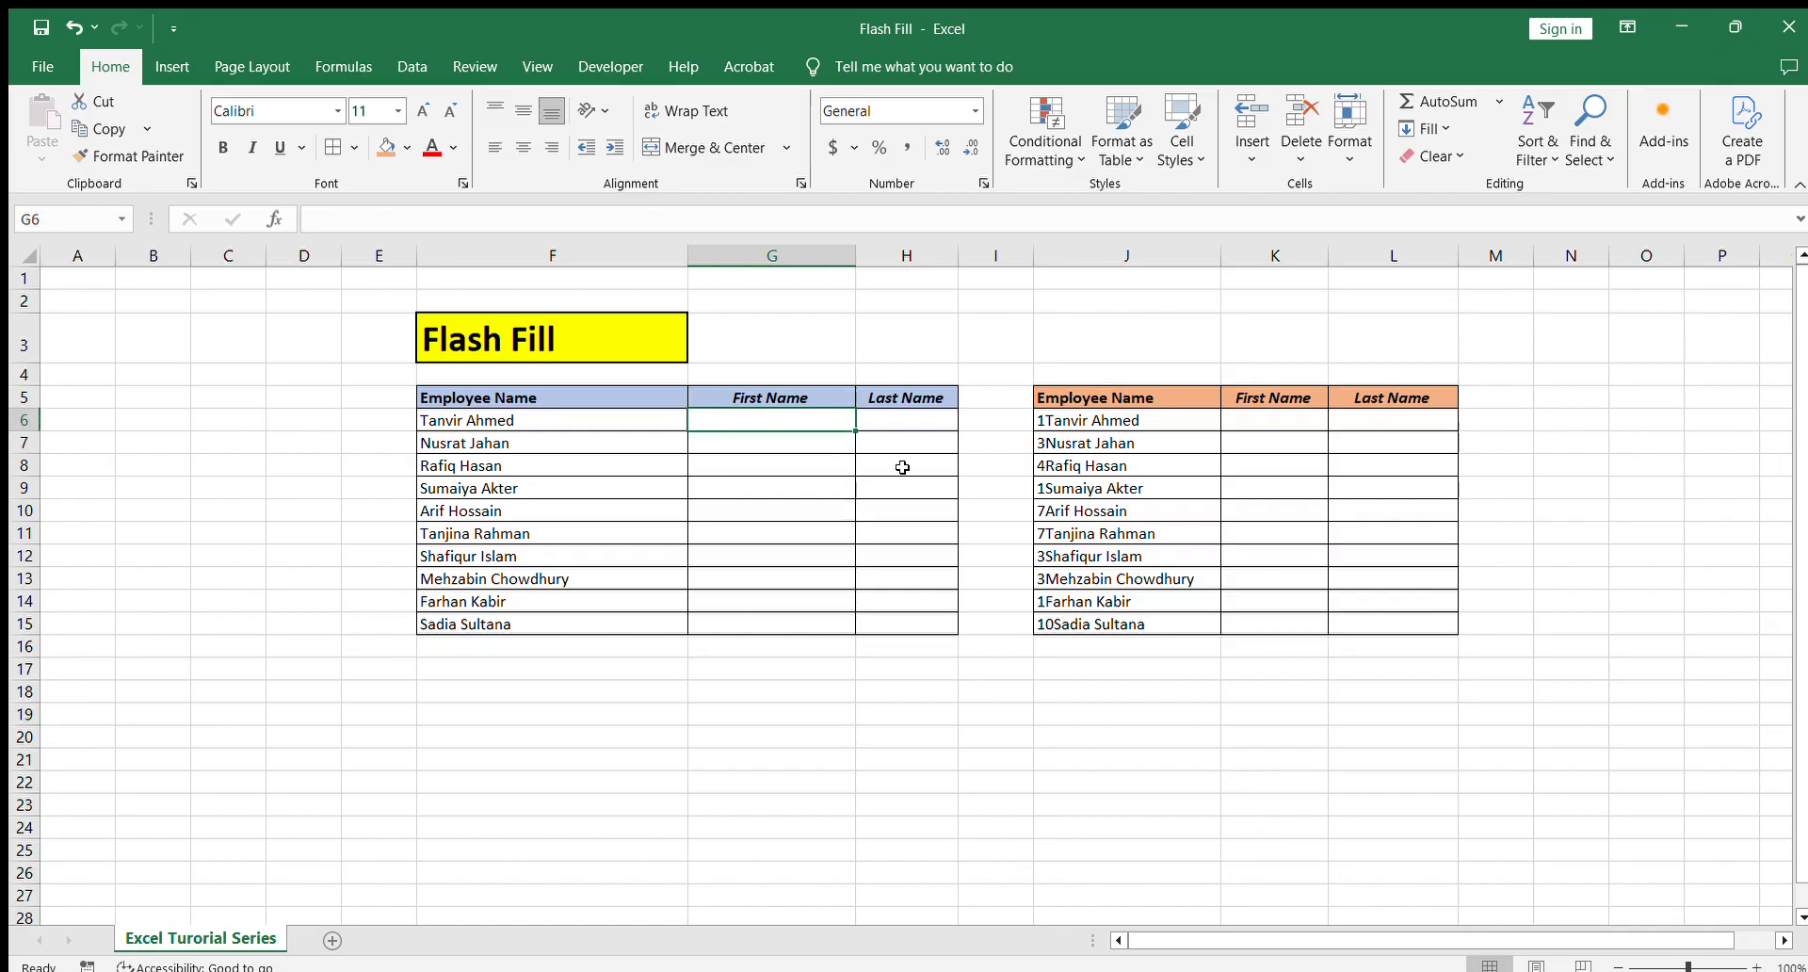
type("Tanvir")
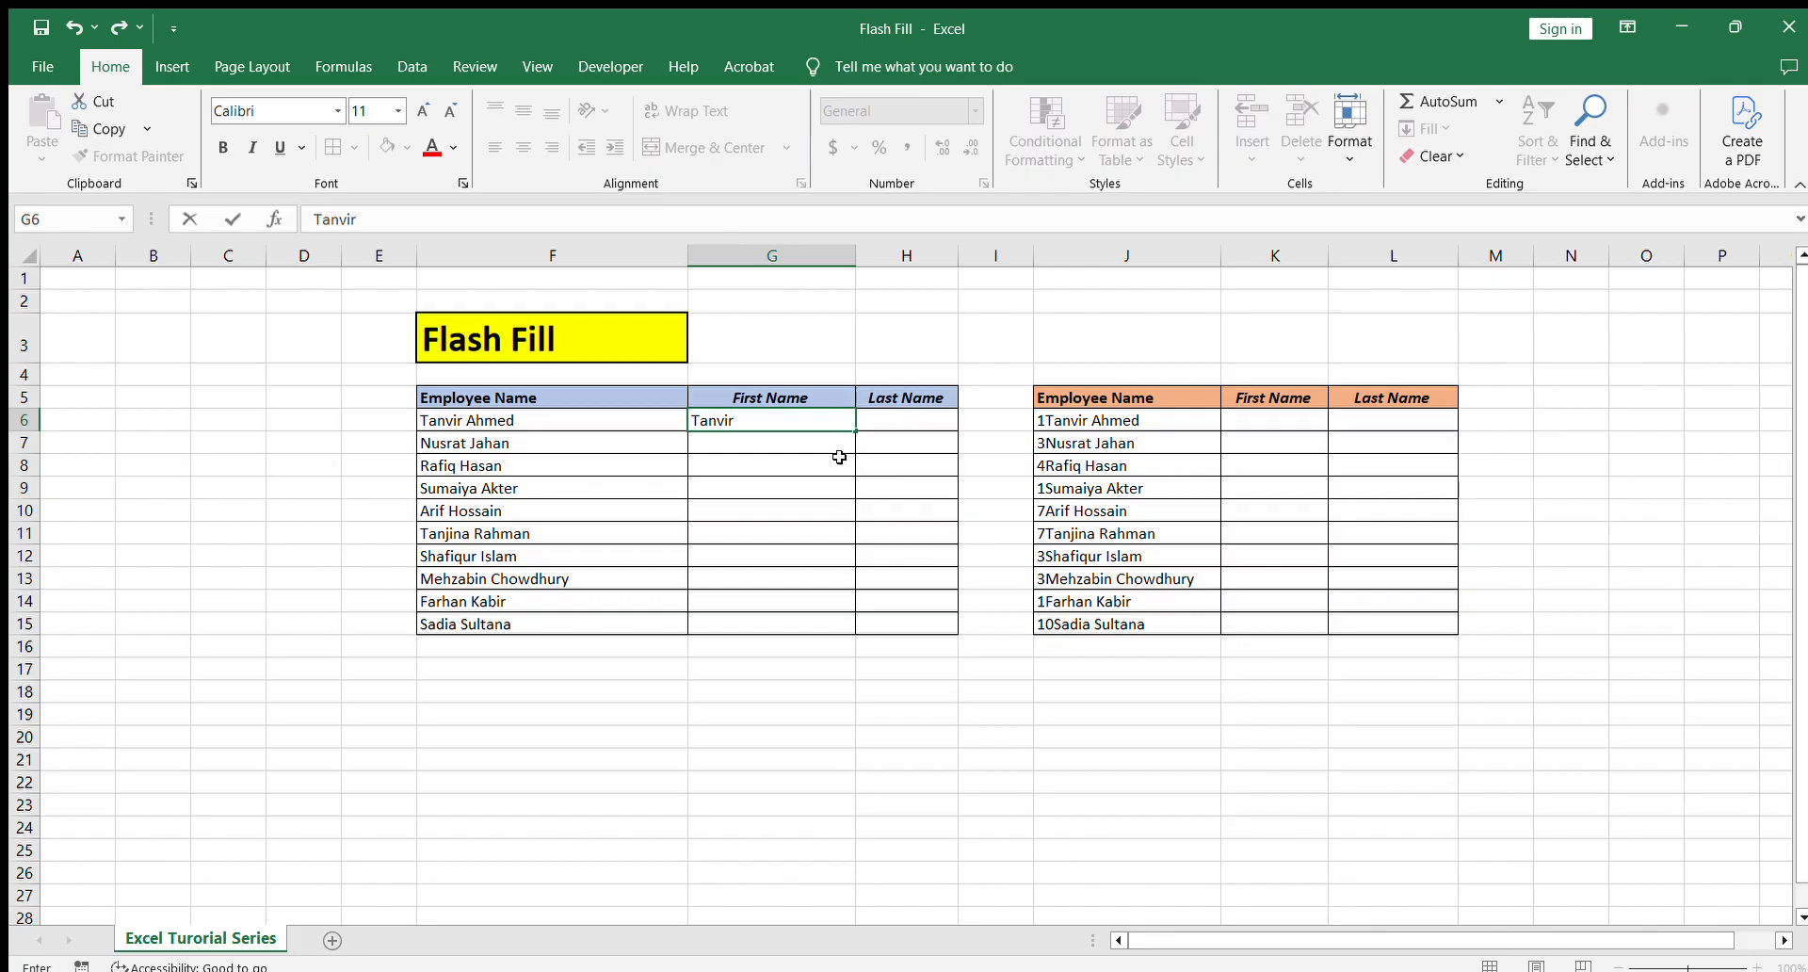
key("Return")
left_click(800, 417)
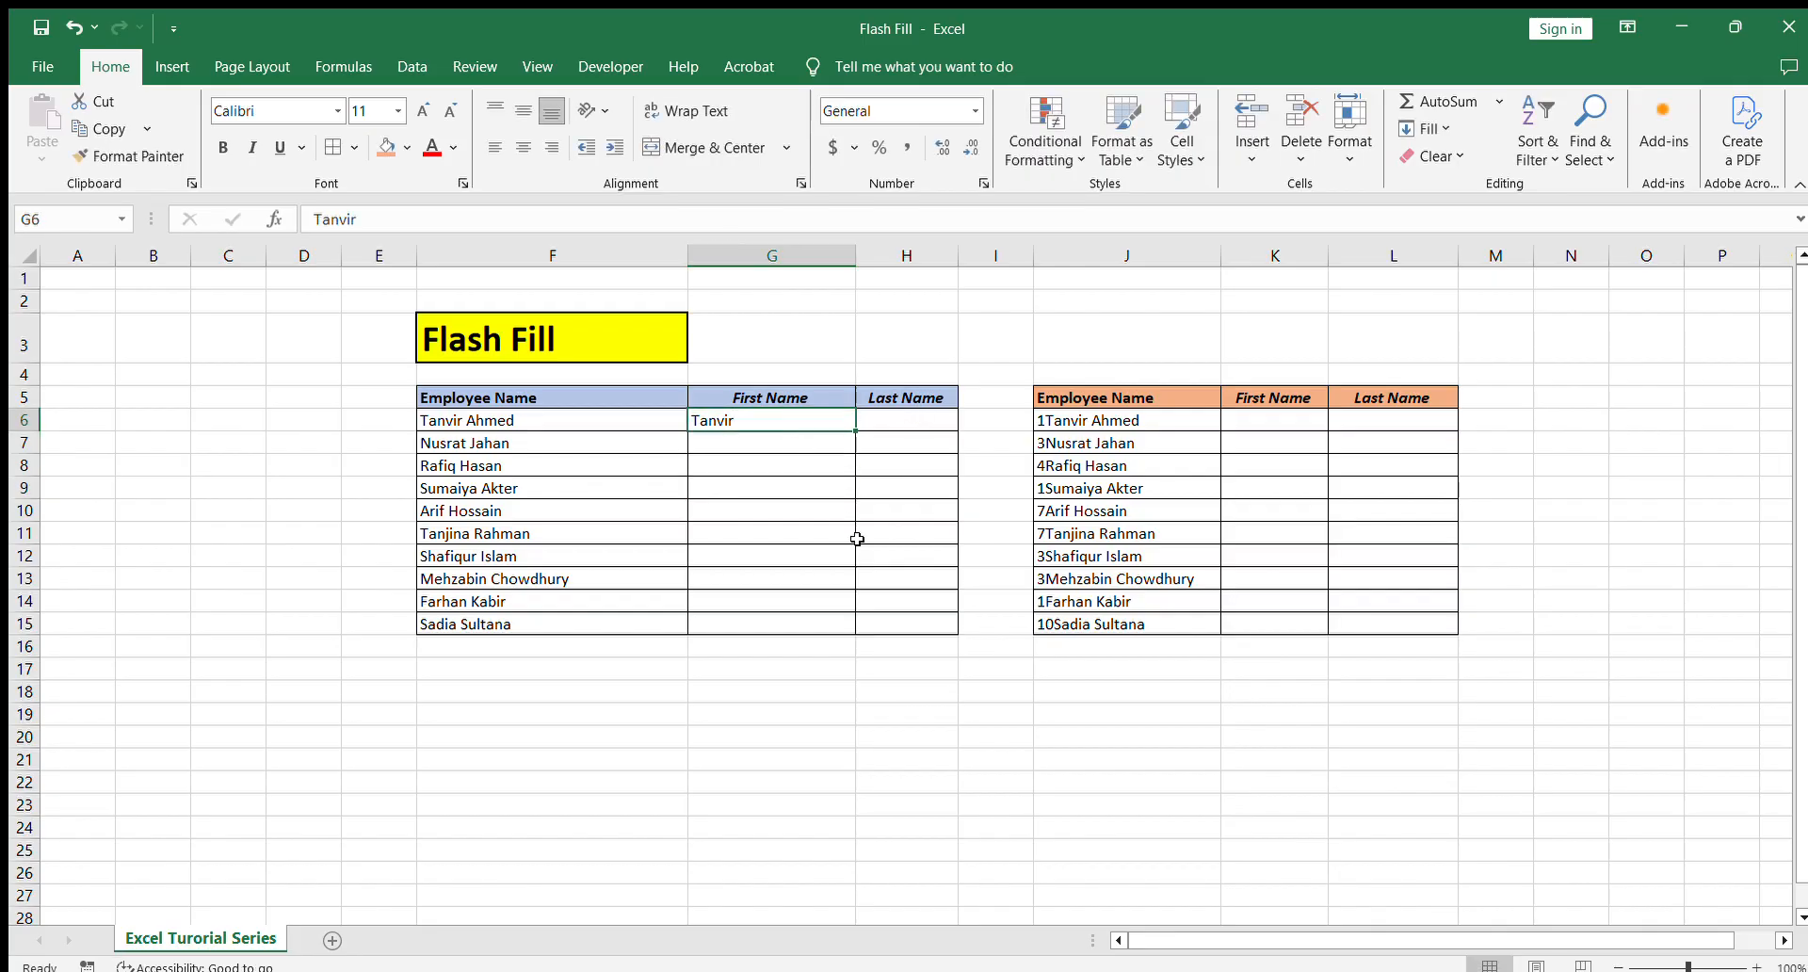
left_click(905, 421)
type("Ahmed")
key("Return")
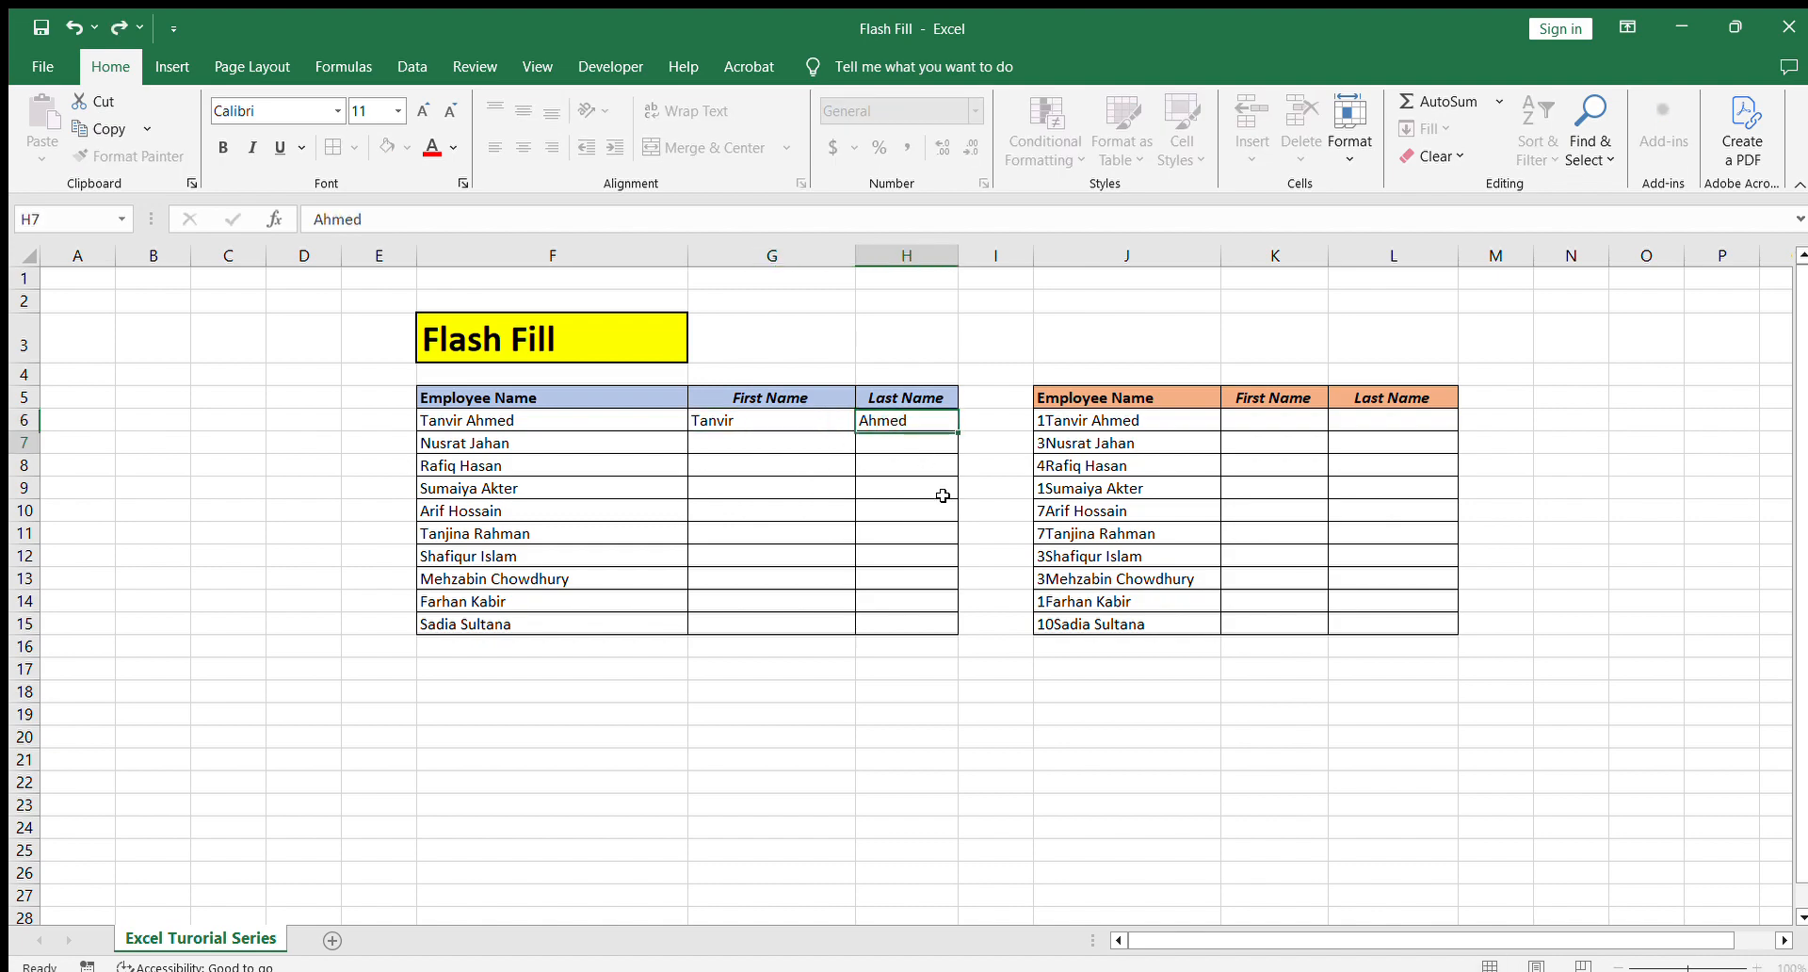
Flash Fill the First Name column down to row 15 from the sample in G6 and compare it with the employee names.
left_click(517, 421)
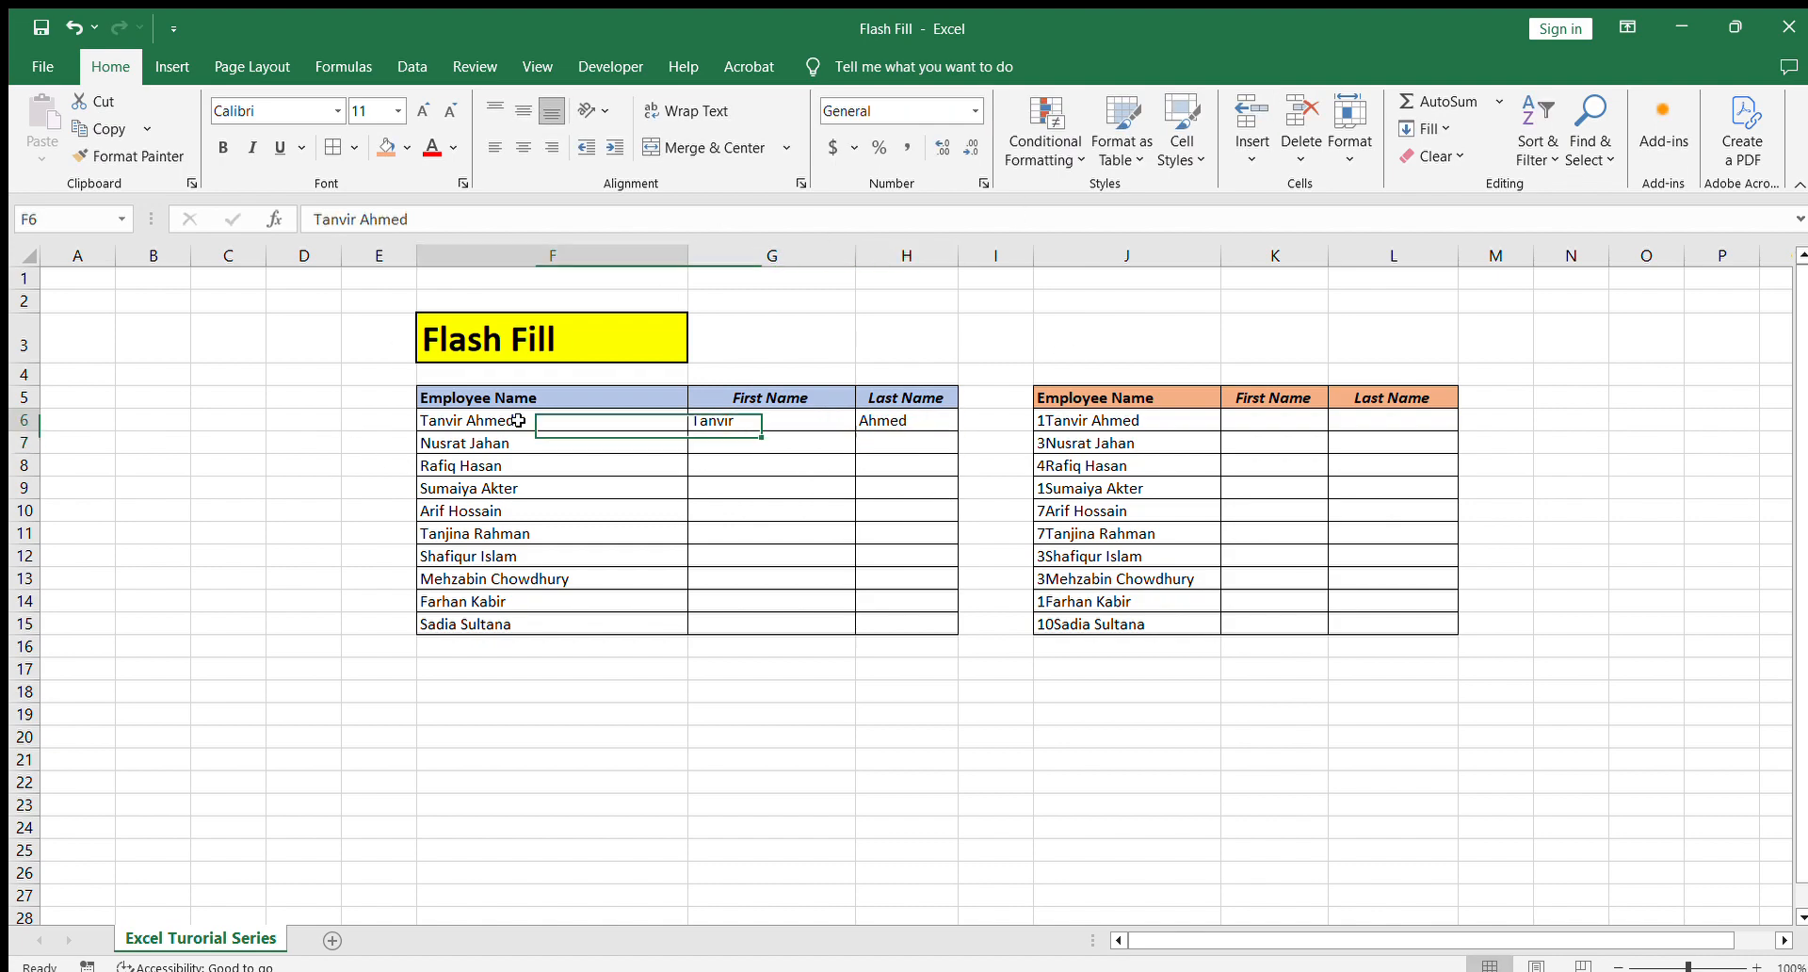
left_click(737, 420)
left_click(909, 418)
left_click_drag(779, 422, 916, 421)
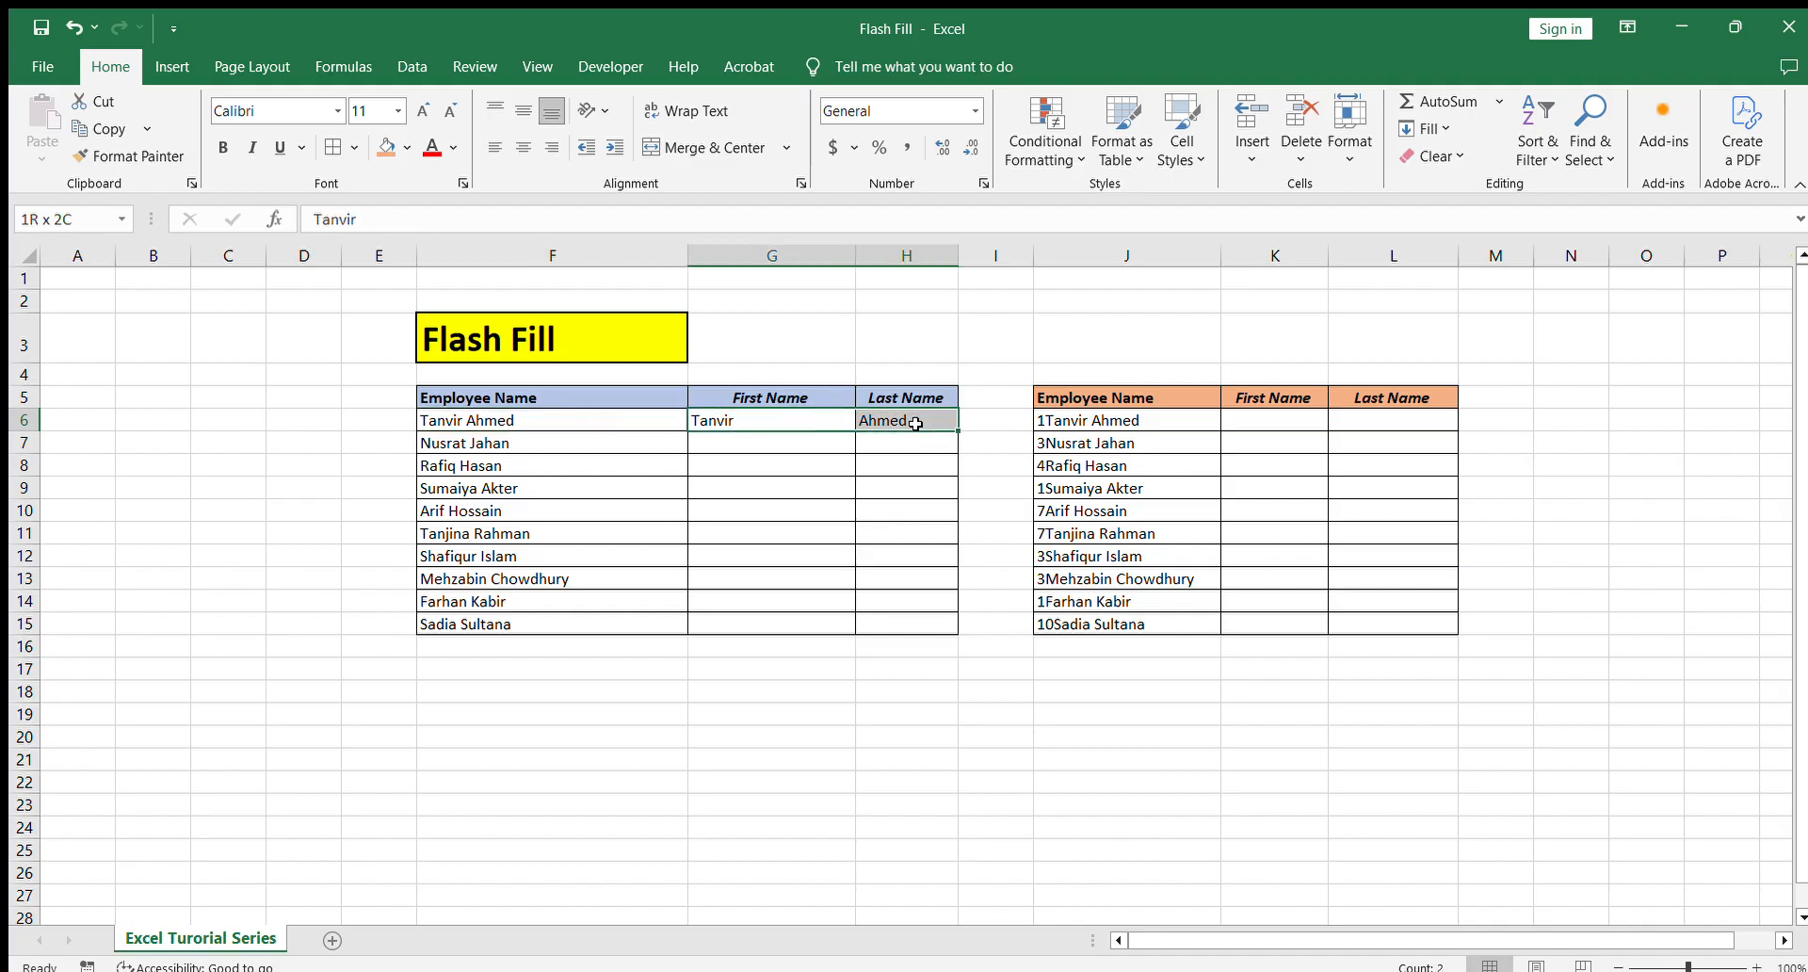
left_click(812, 508)
left_click(796, 419)
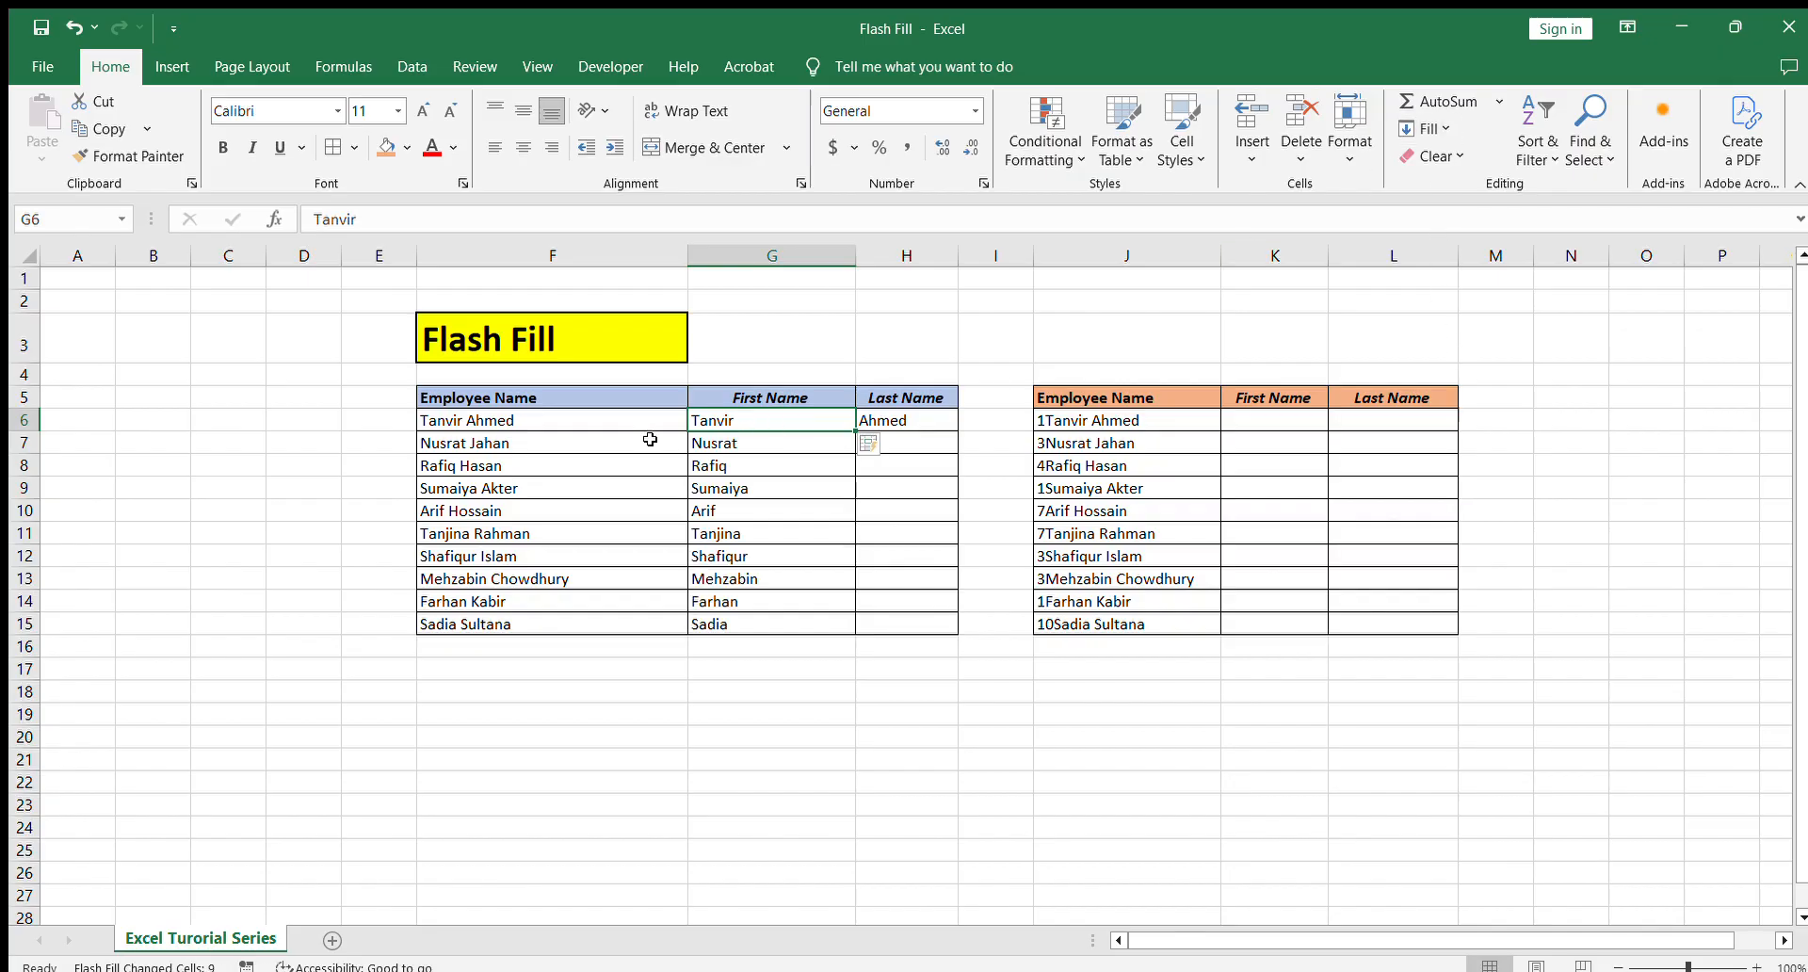
left_click_drag(742, 445, 744, 625)
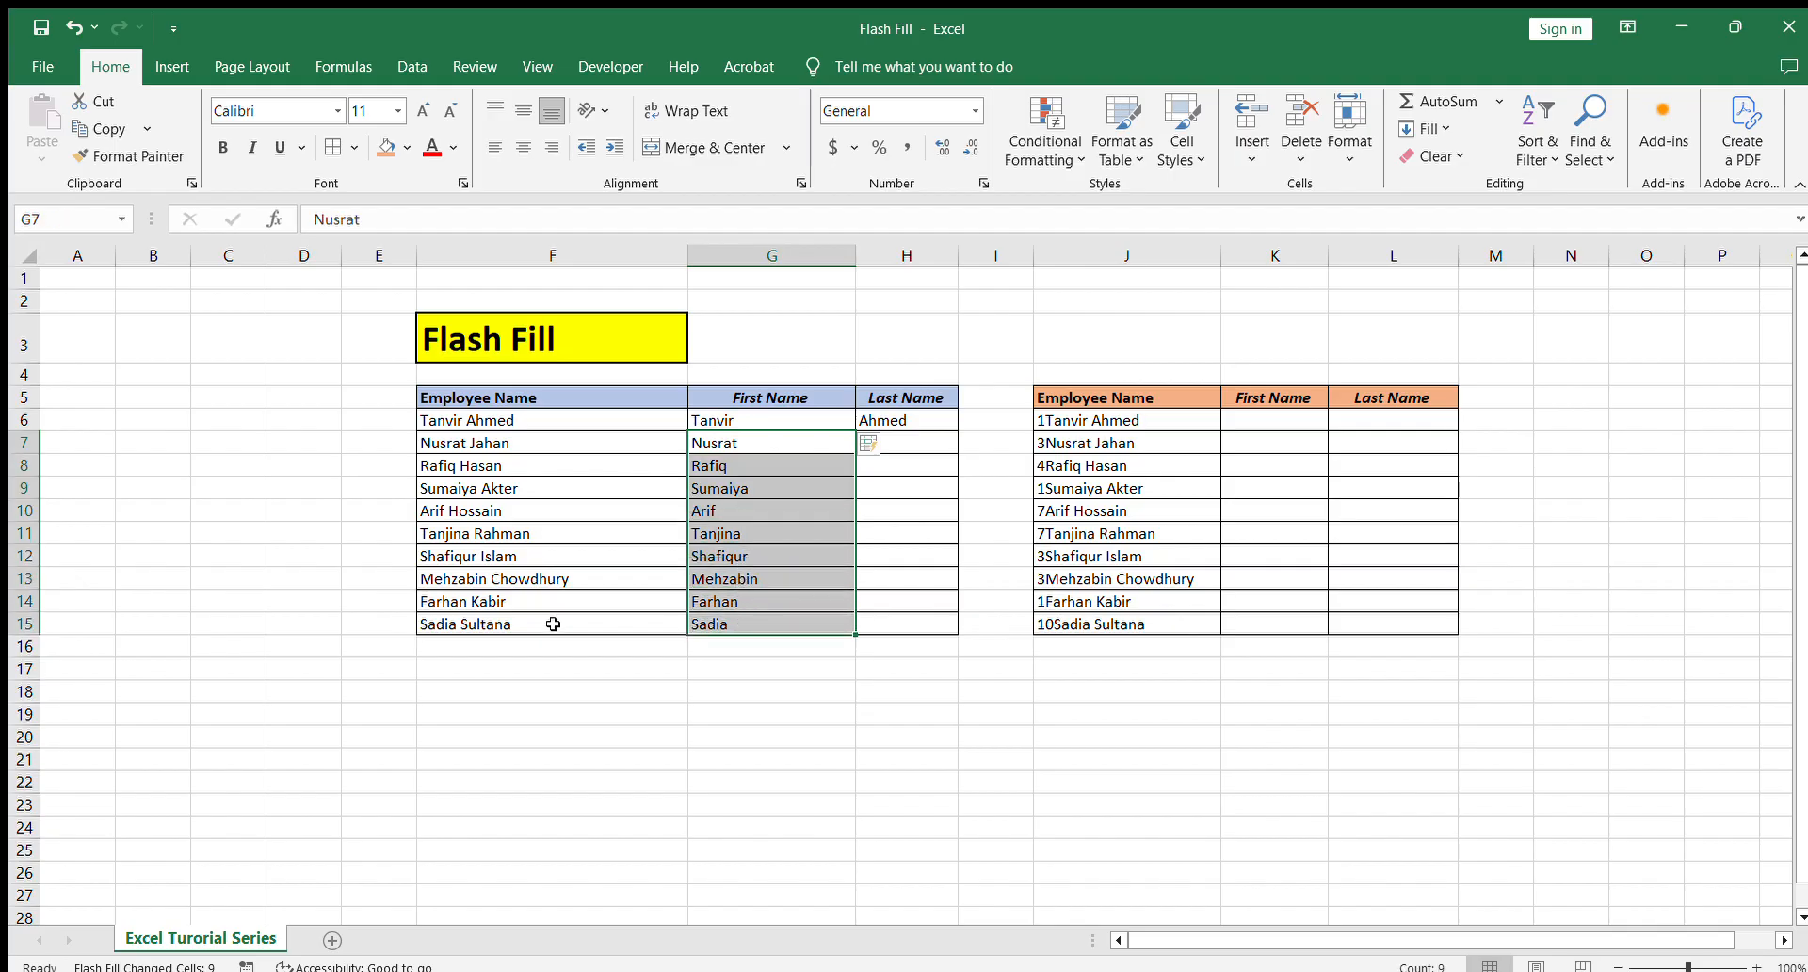
left_click_drag(553, 625, 626, 431)
left_click_drag(735, 447, 736, 577)
left_click(739, 488)
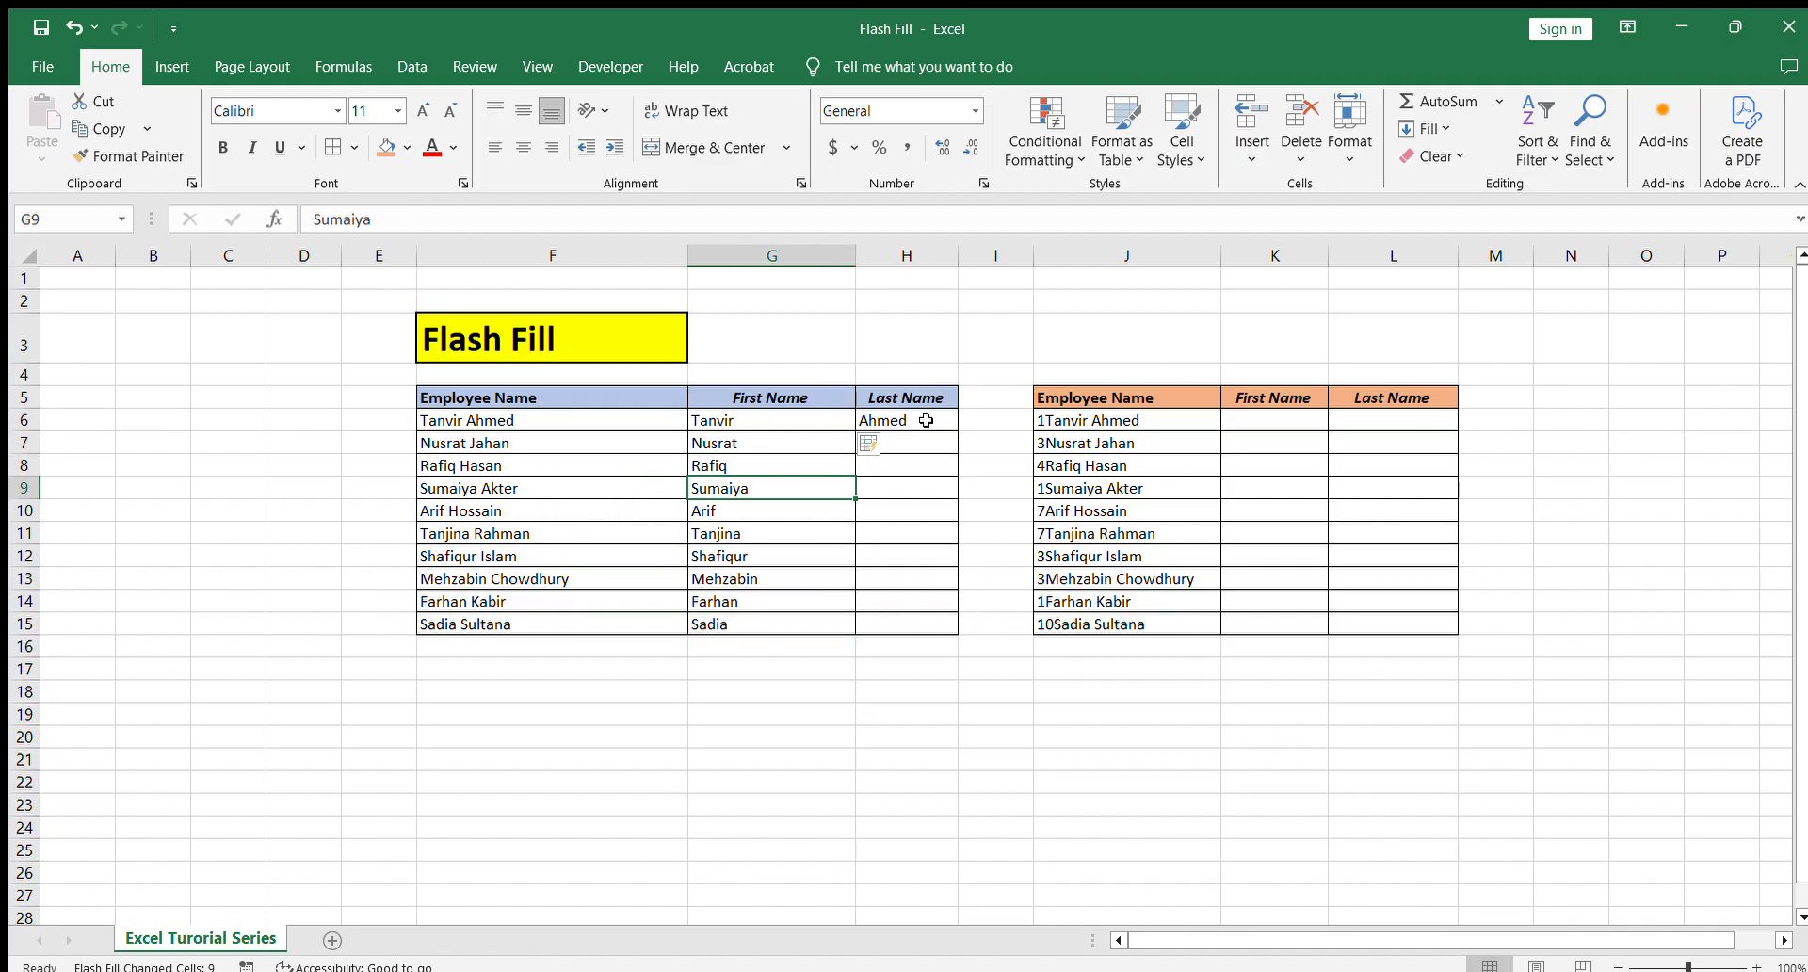
Flash Fill the Last Name column down to row 15 from the sample in H6 and review the split names.
left_click(925, 420)
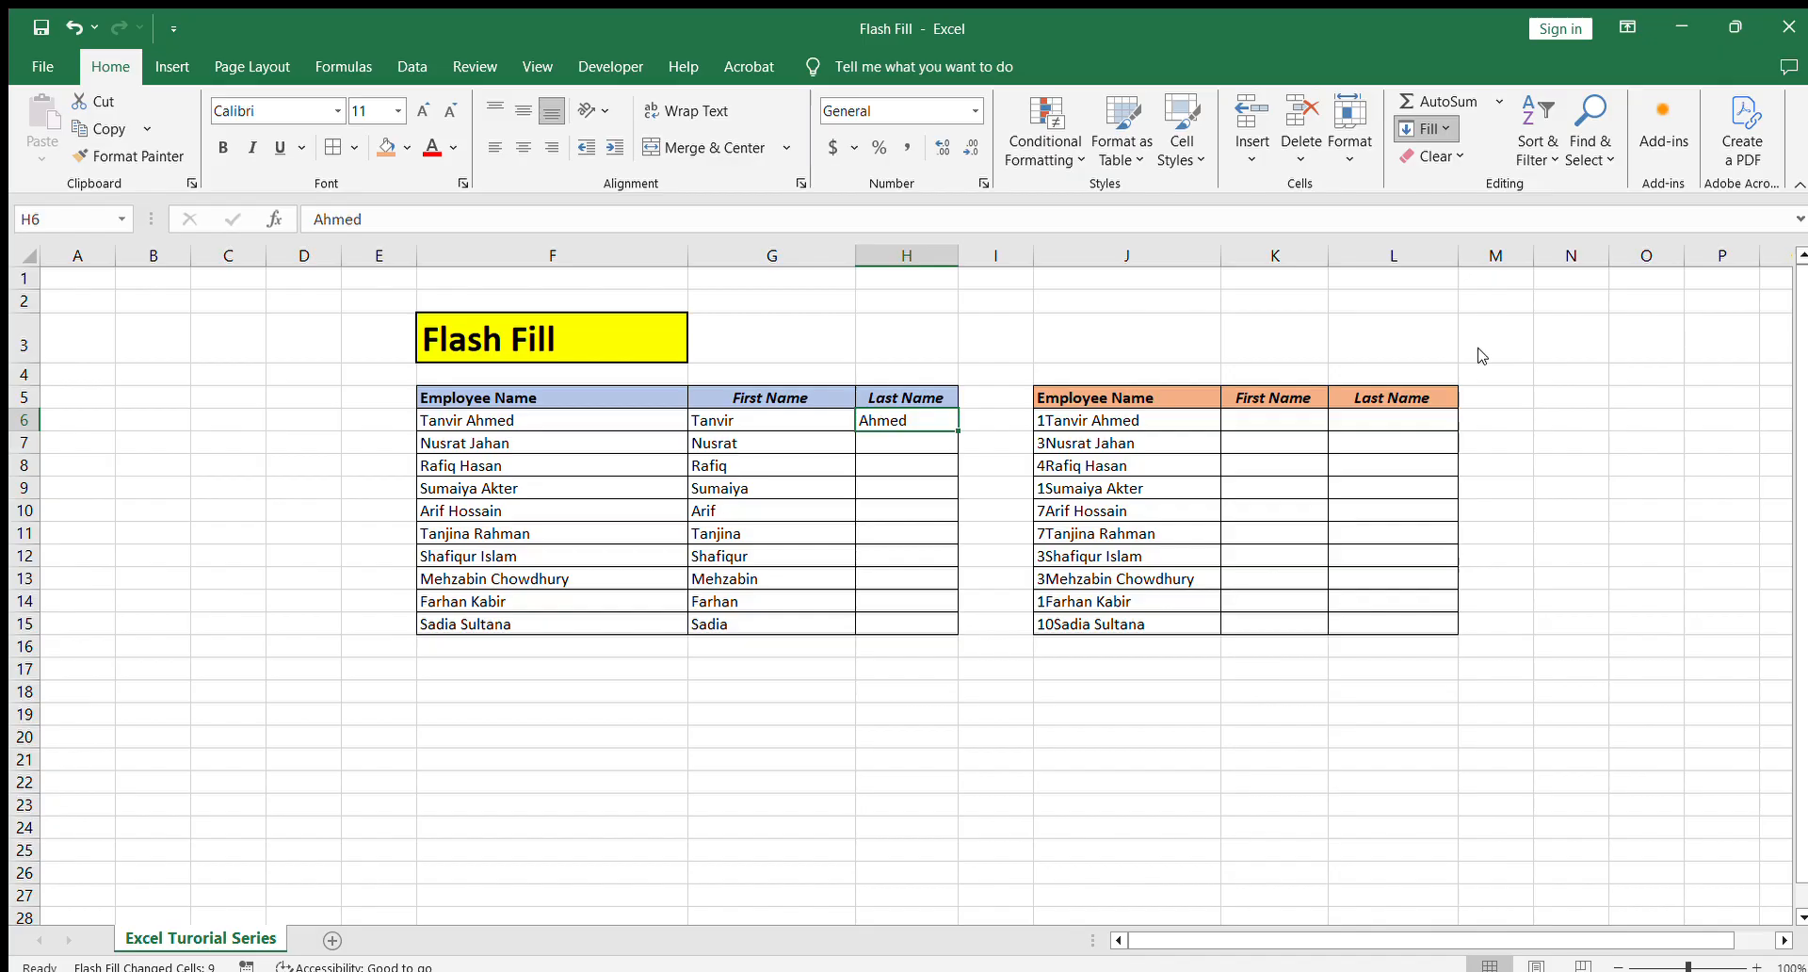
key("ctrl+e")
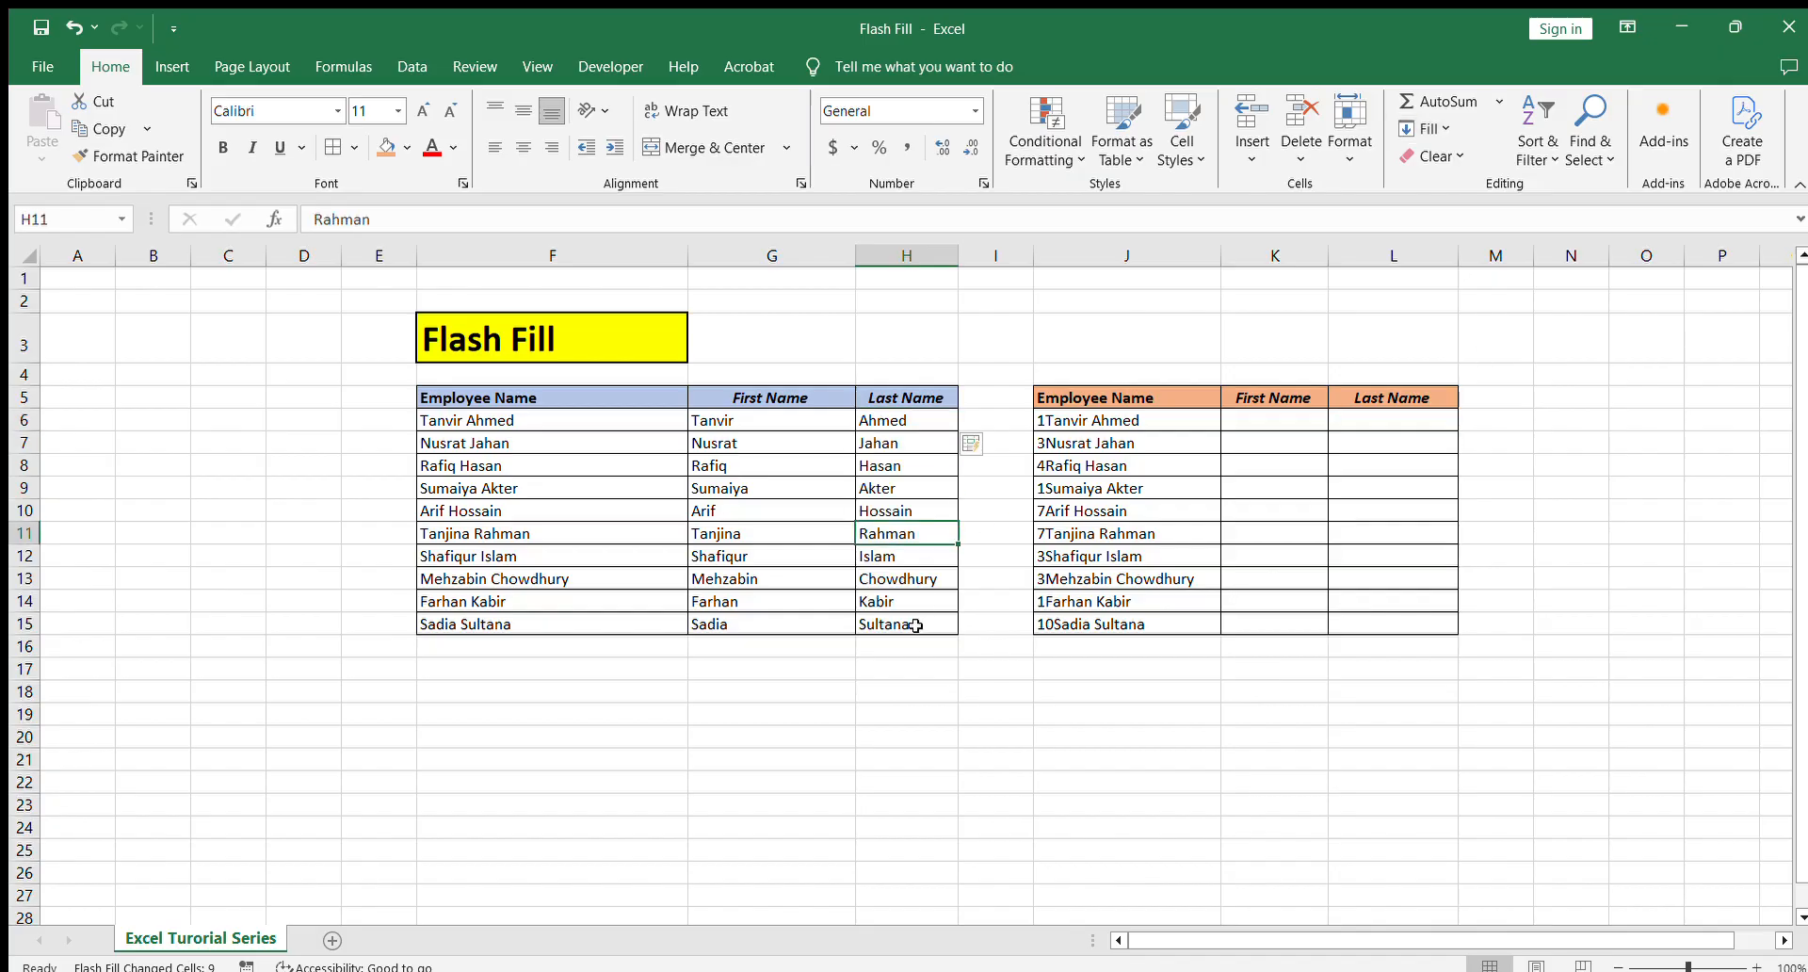
left_click_drag(928, 623, 899, 420)
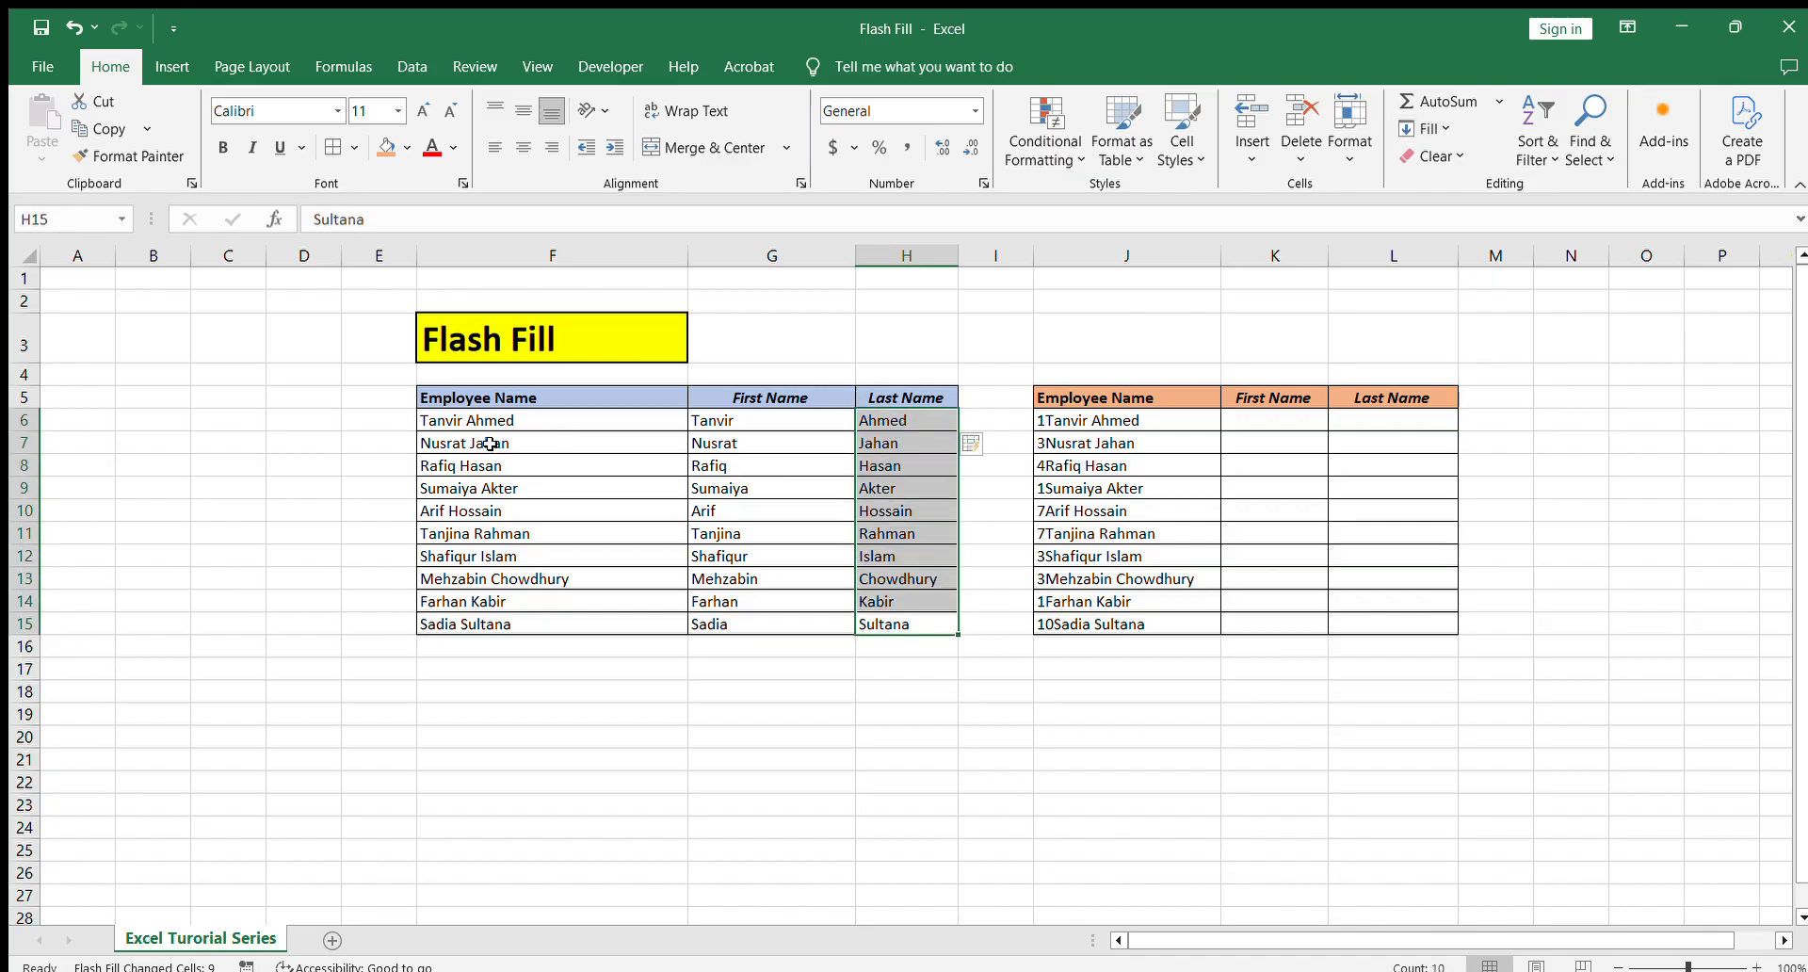
left_click_drag(490, 443, 685, 577)
left_click_drag(730, 443, 744, 579)
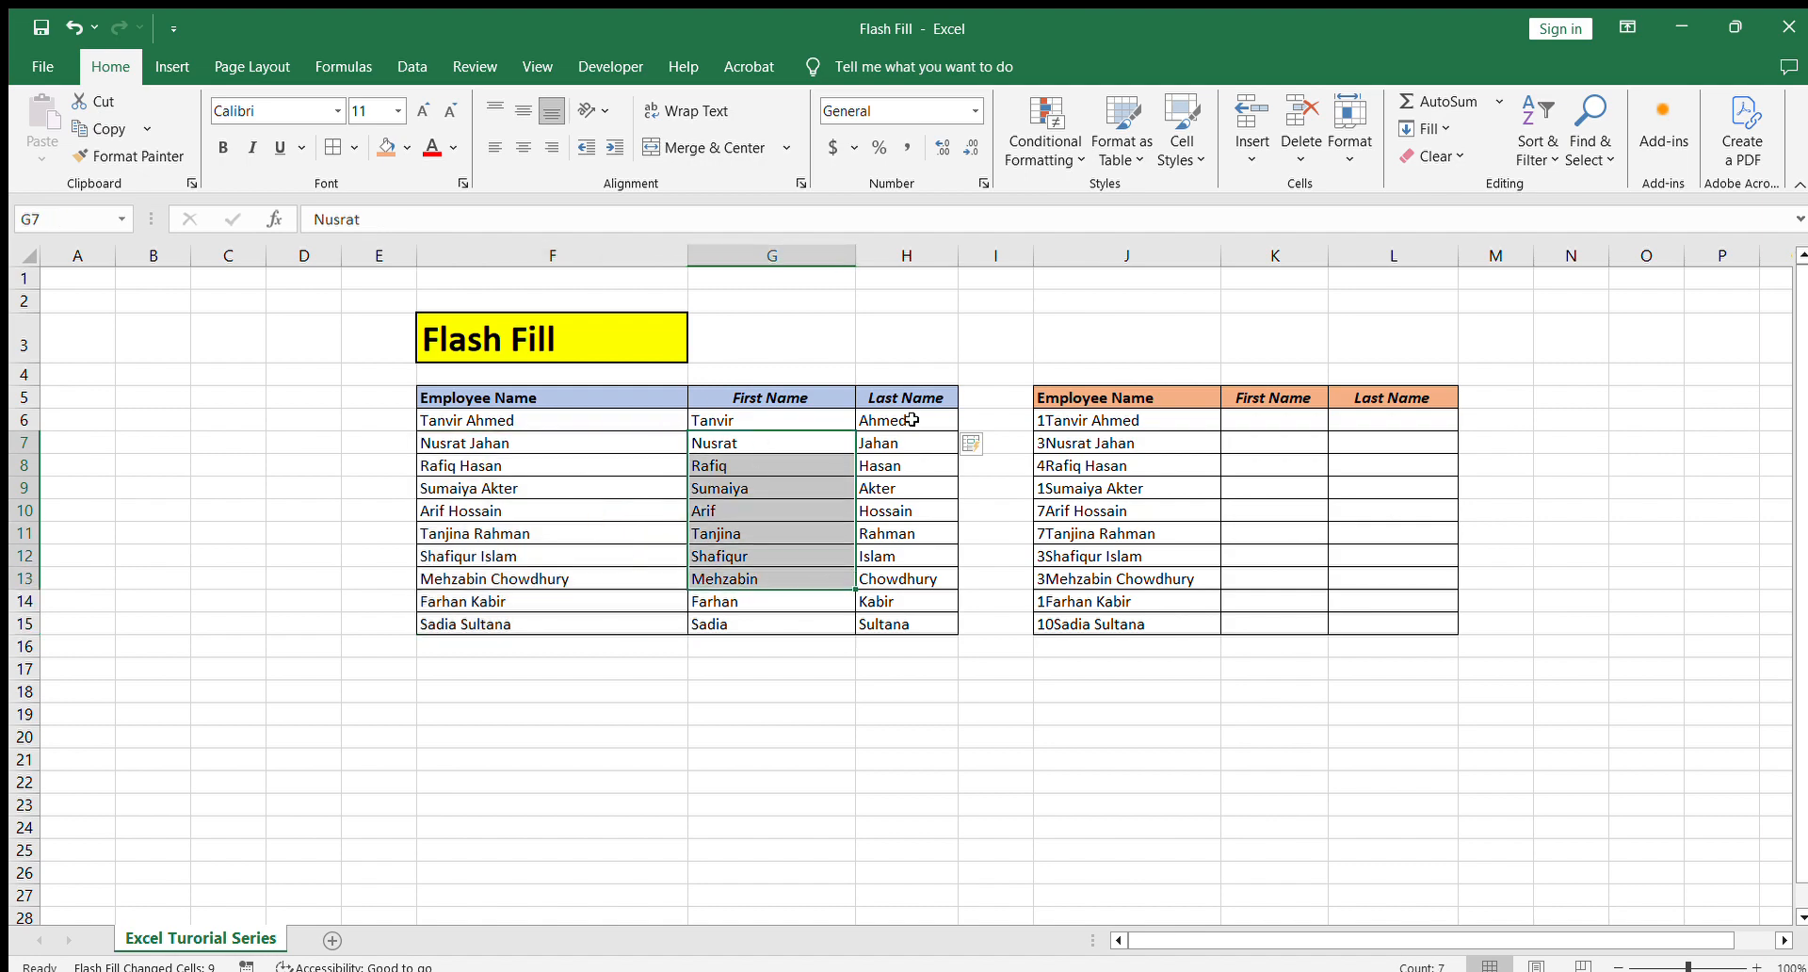
left_click_drag(911, 420, 919, 623)
left_click(945, 583)
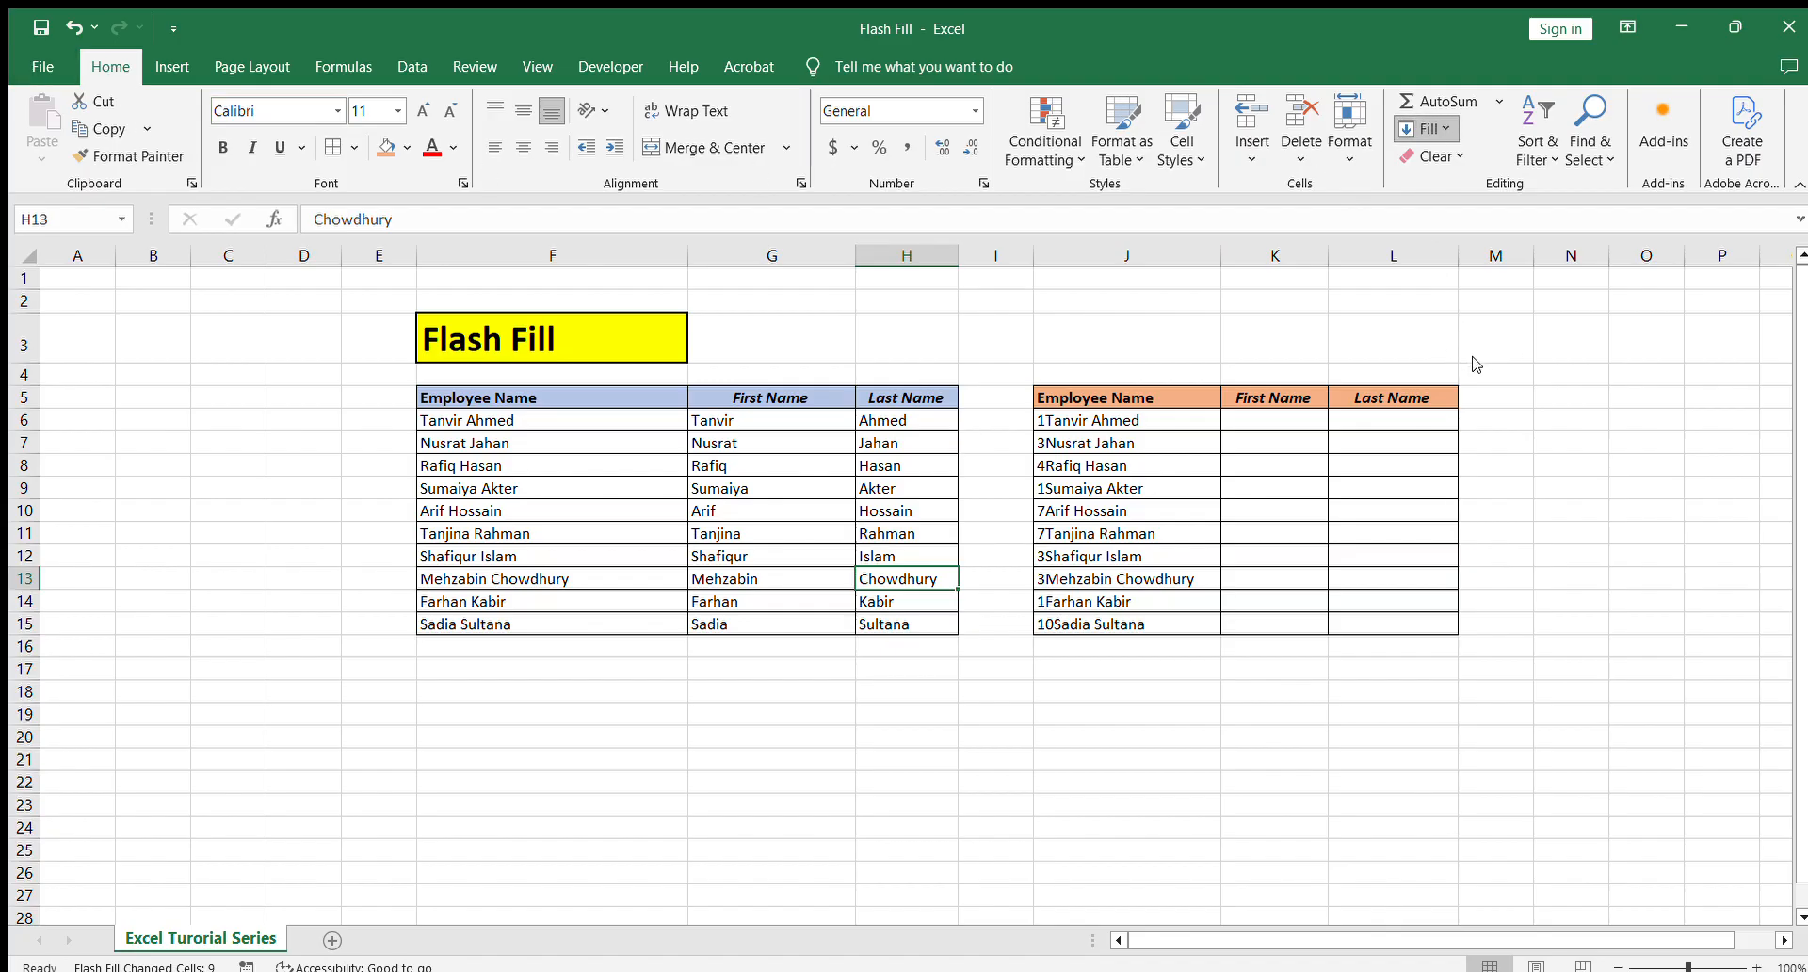
Clear the filled first and last names in G7:H15, keeping the samples in row 6.
left_click_drag(711, 443, 897, 618)
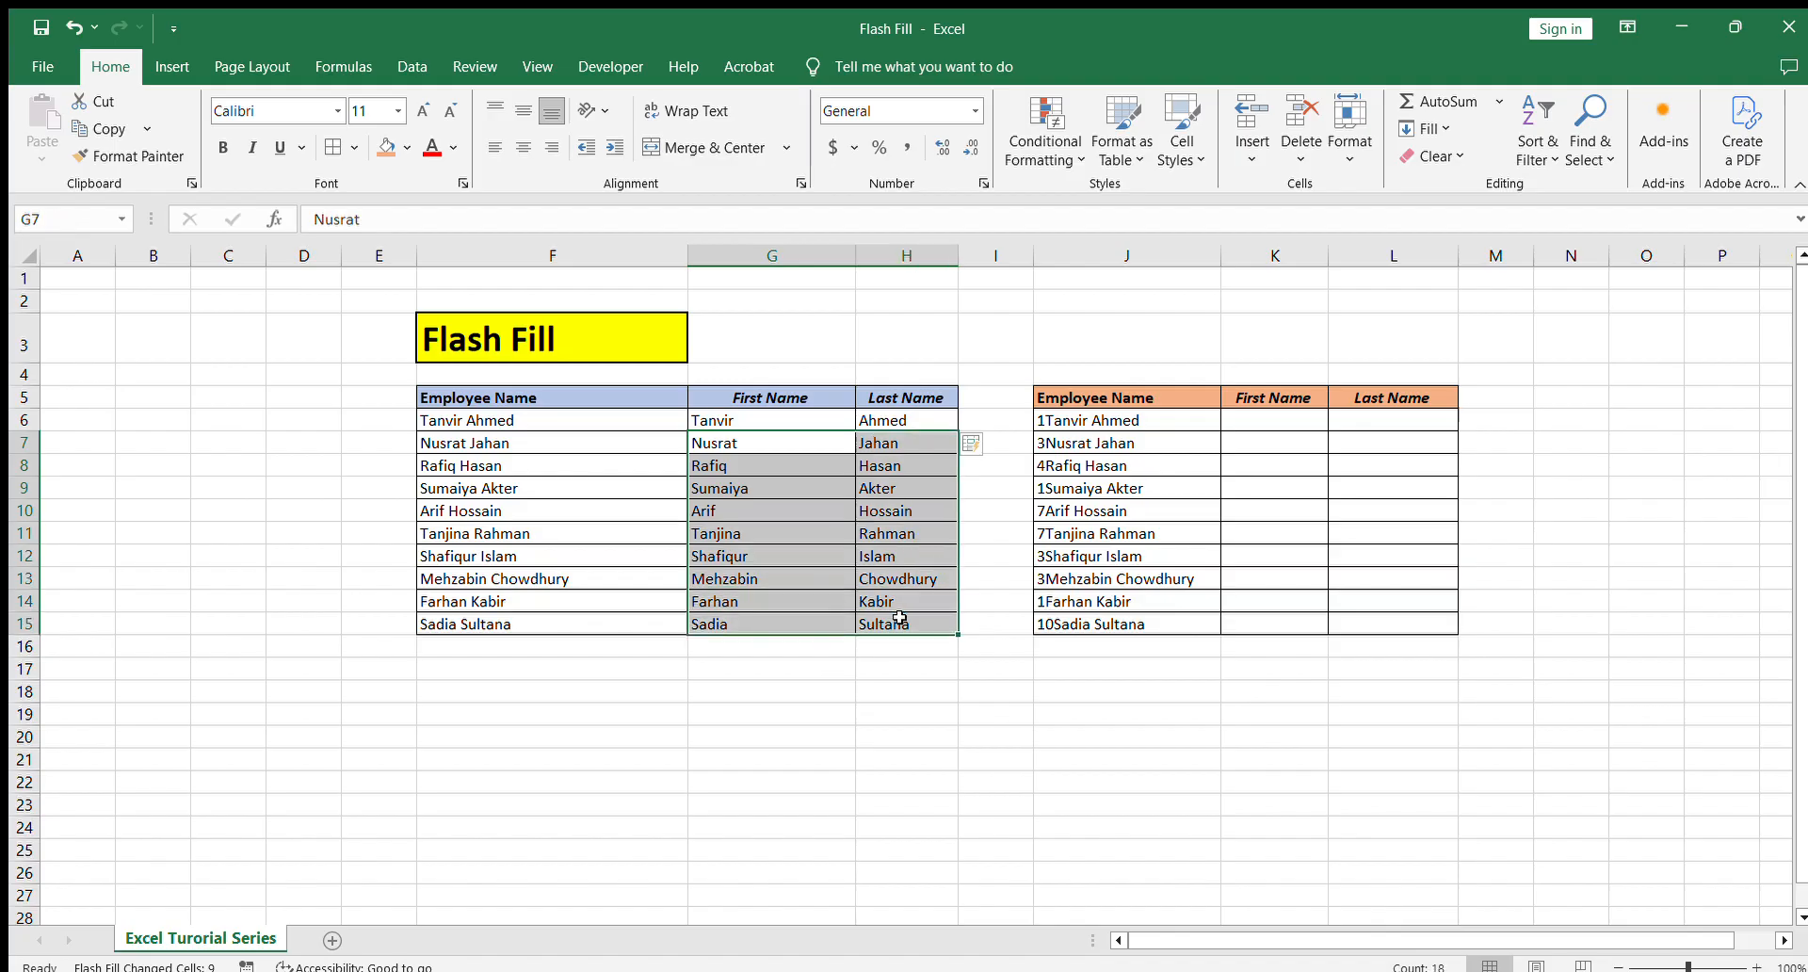
left_click(836, 478)
key("Up")
key("Up")
left_click(904, 624, "shift")
key("Delete")
left_click(817, 489)
Flash Fill G7:G15 and H7:H15 again from the samples in G6 and H6.
left_click(796, 420)
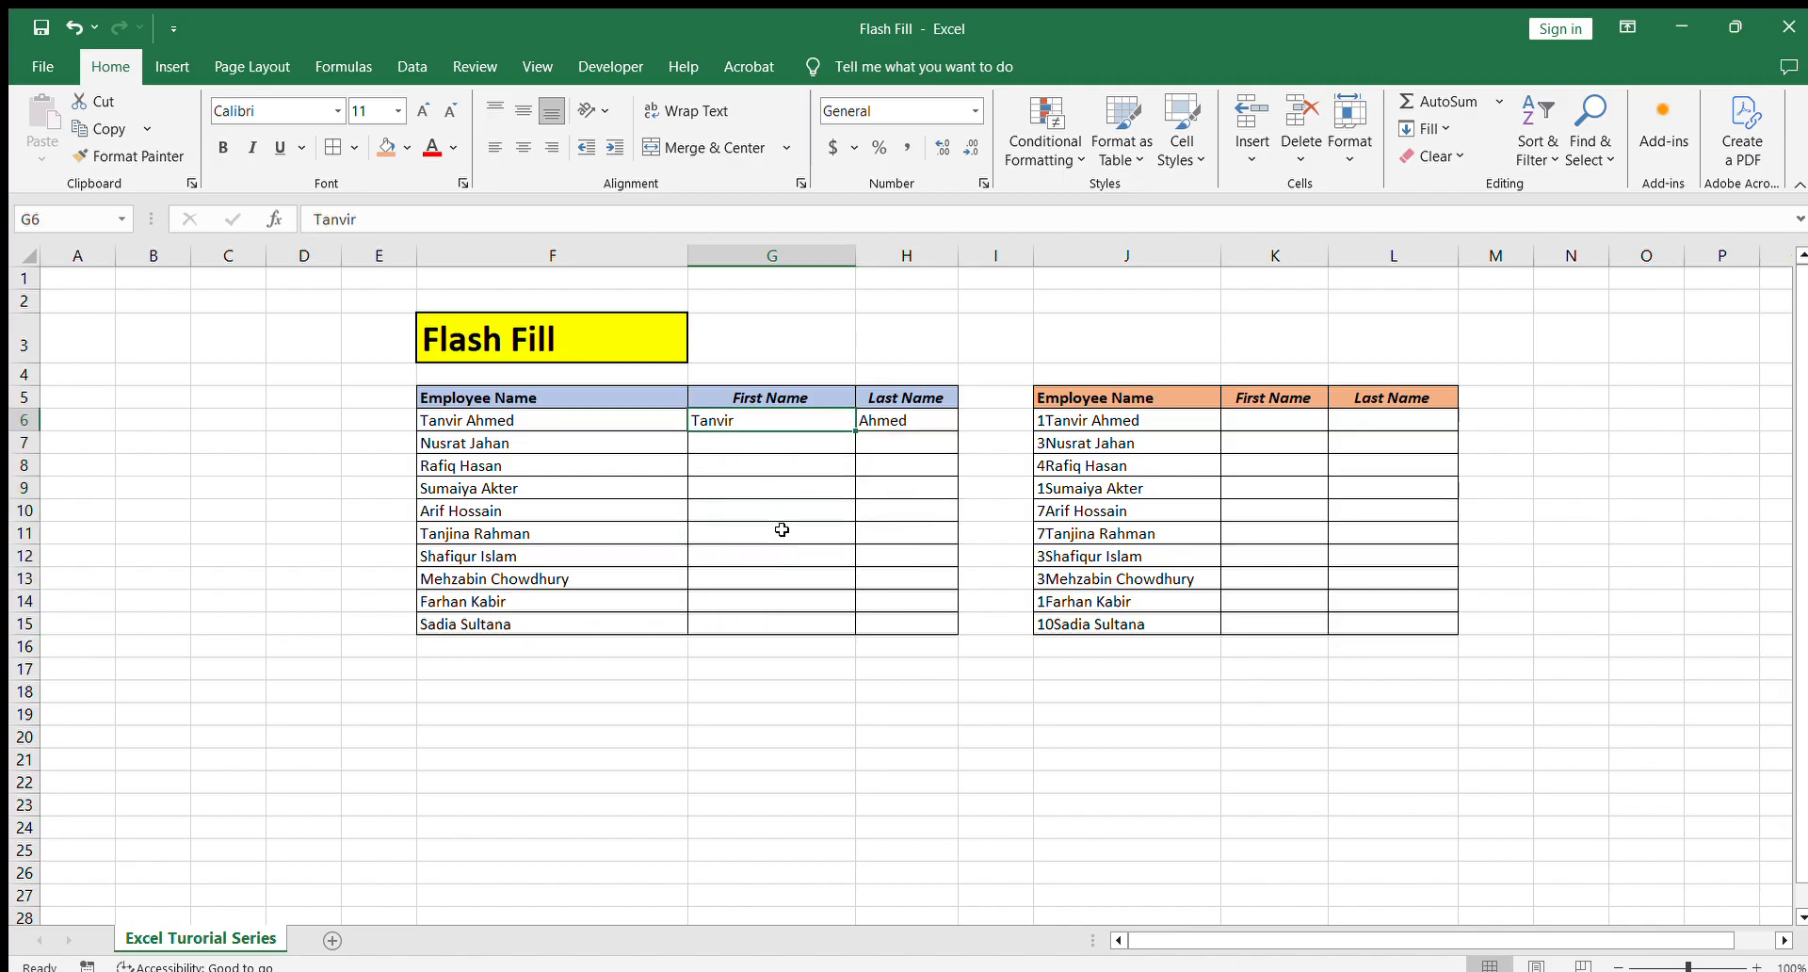
key("ctrl+e")
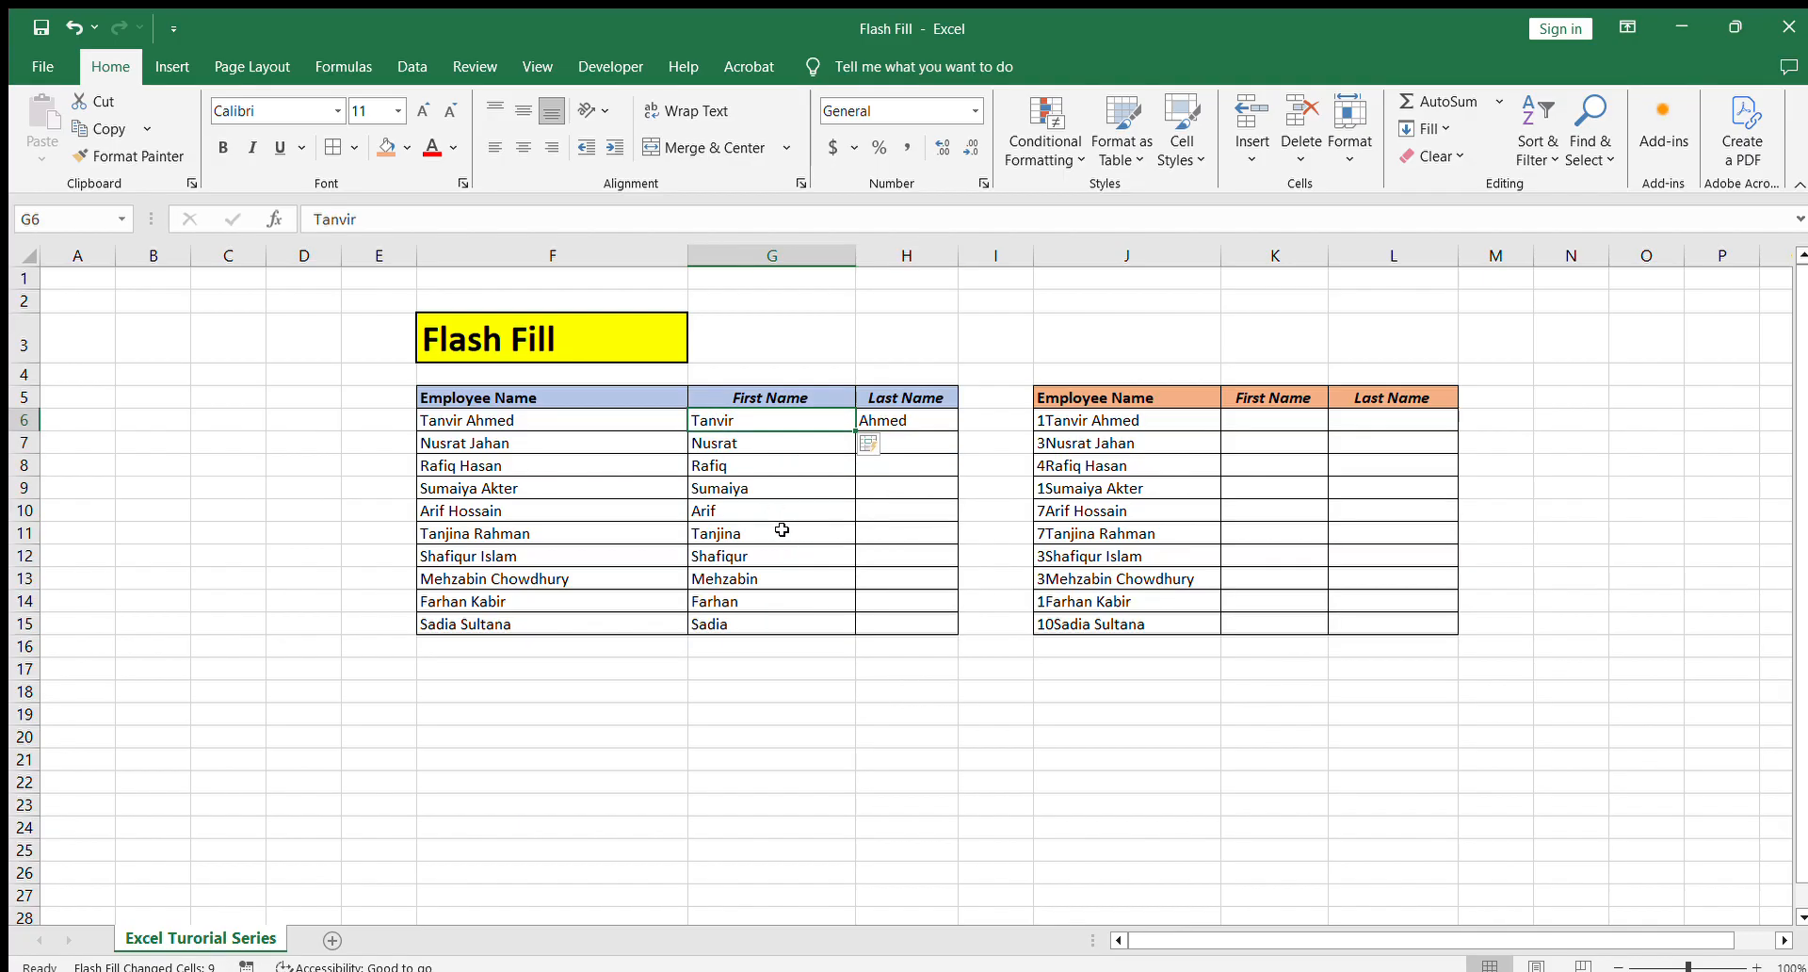
left_click(915, 423)
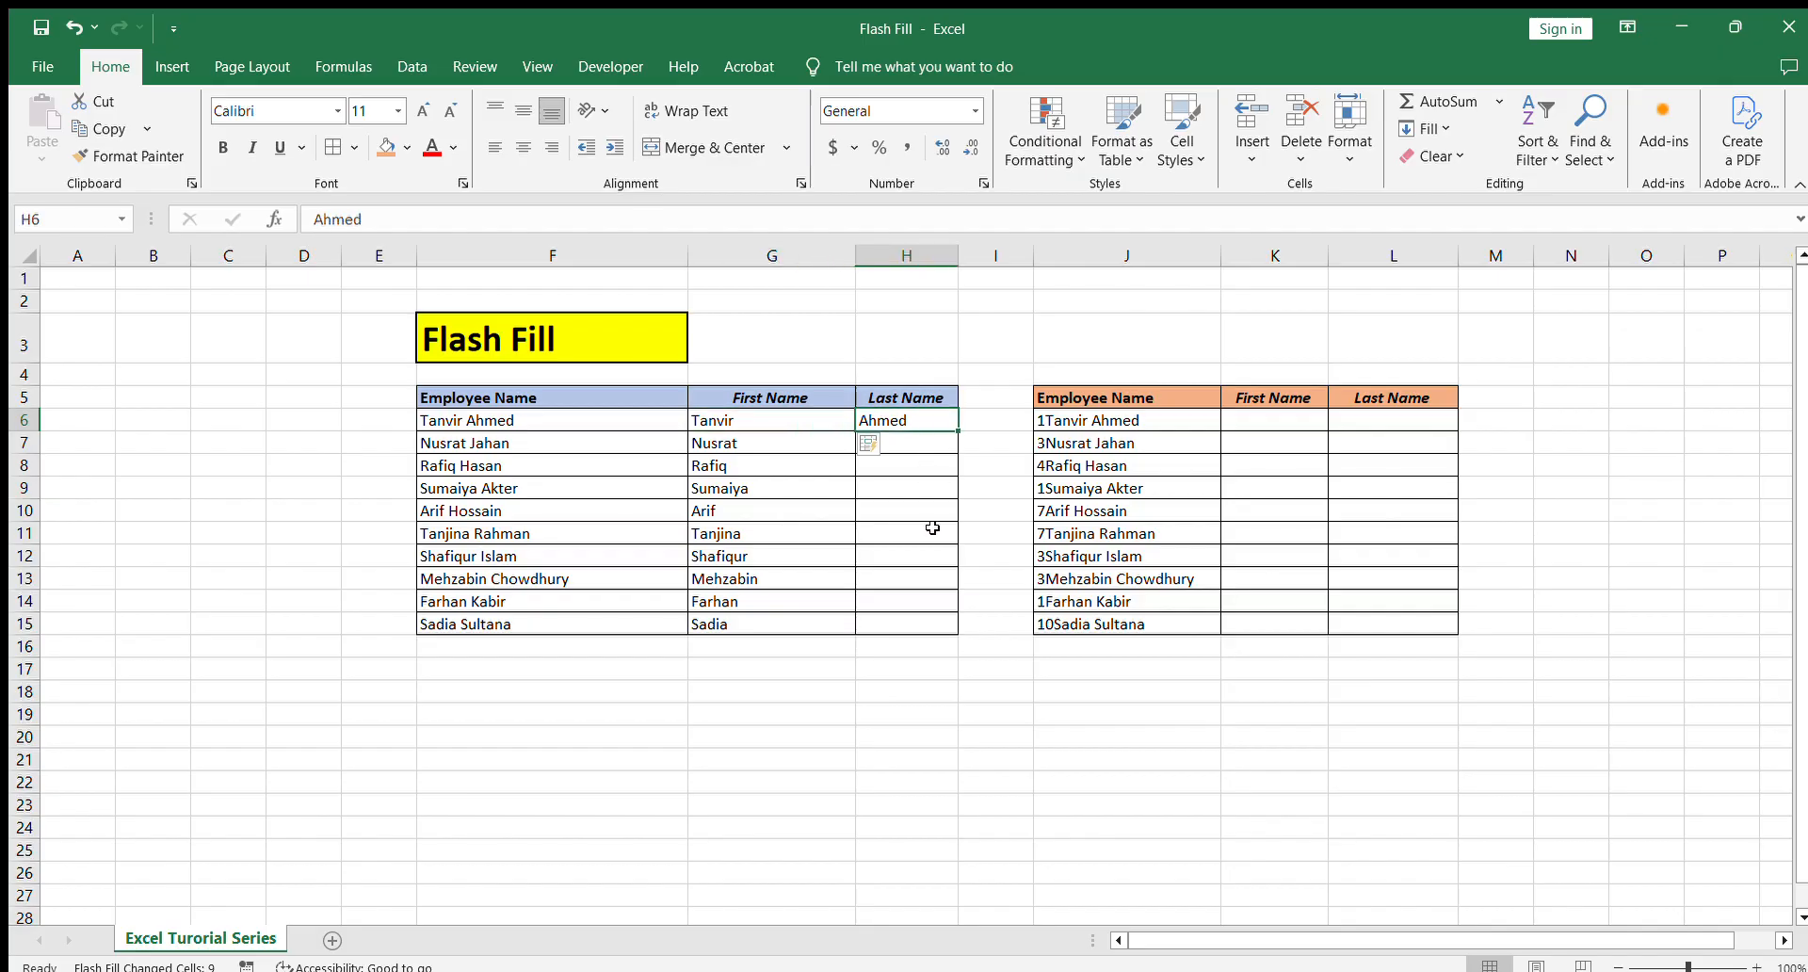
key("ctrl+e")
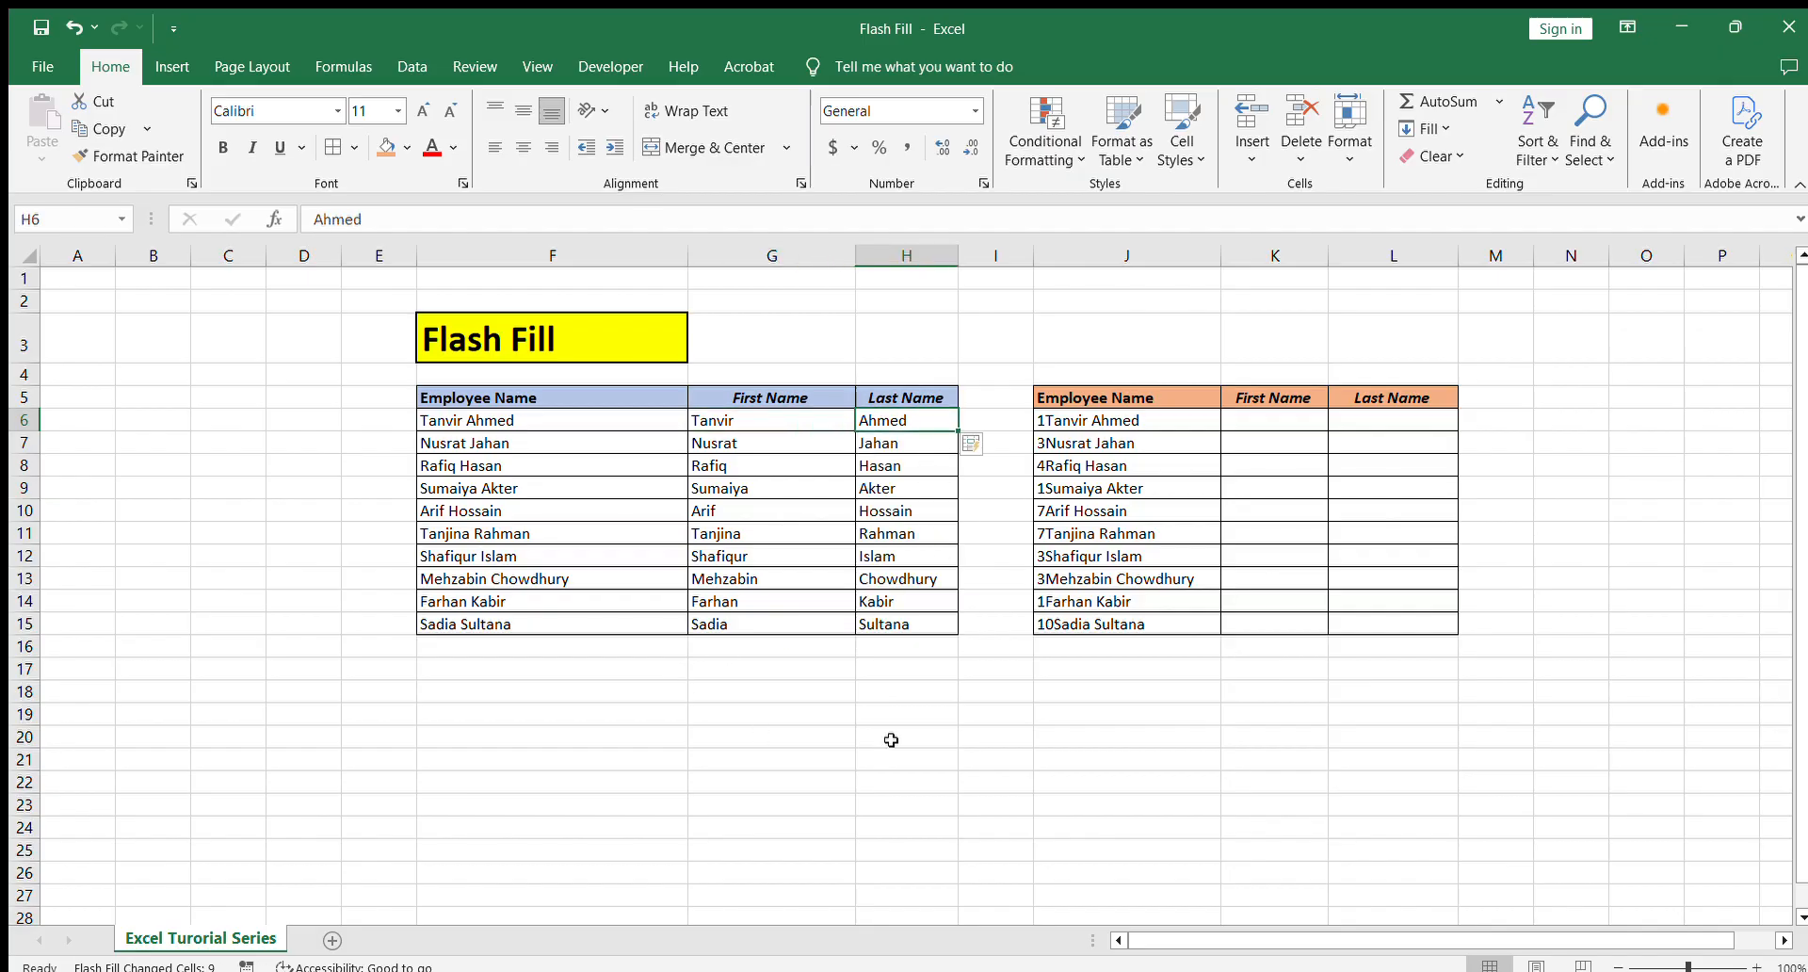
Enter the note "Ctrl + E" in G18 and give the cell an orange fill.
left_click(835, 695)
type("Contr")
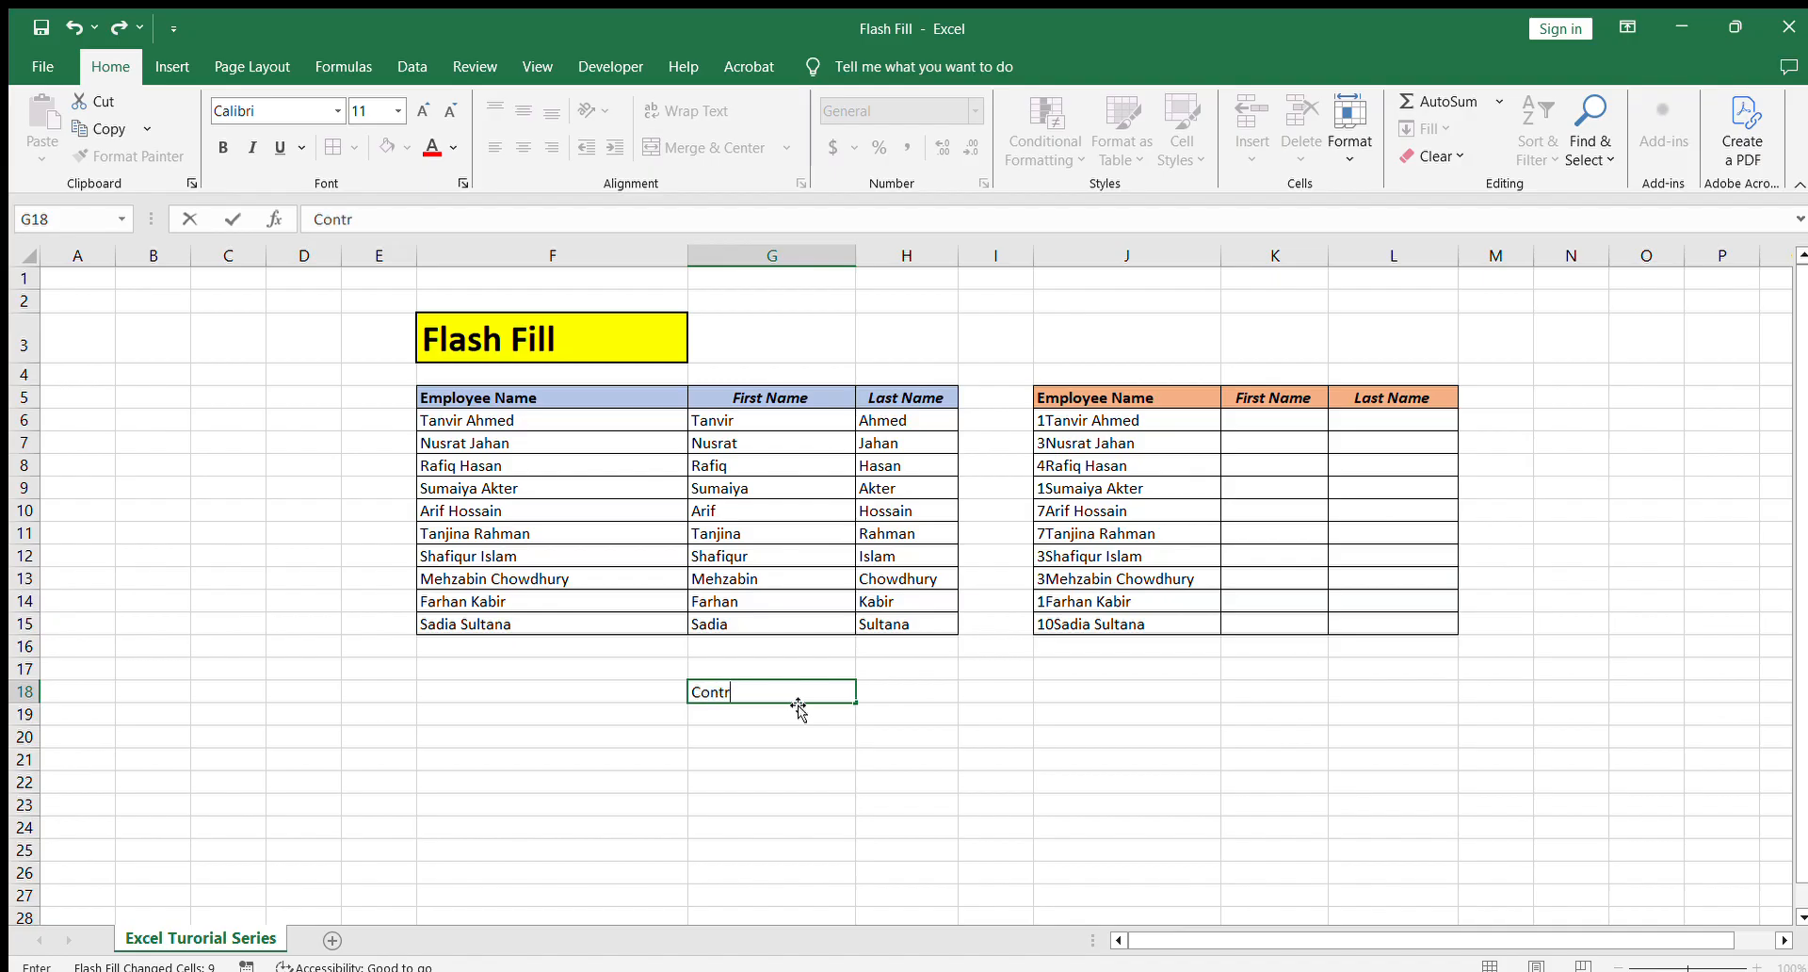
key("BackSpace")
key("BackSpace")
key("BackSpace")
key("BackSpace")
key("BackSpace")
type("ttrl + E")
key("Return")
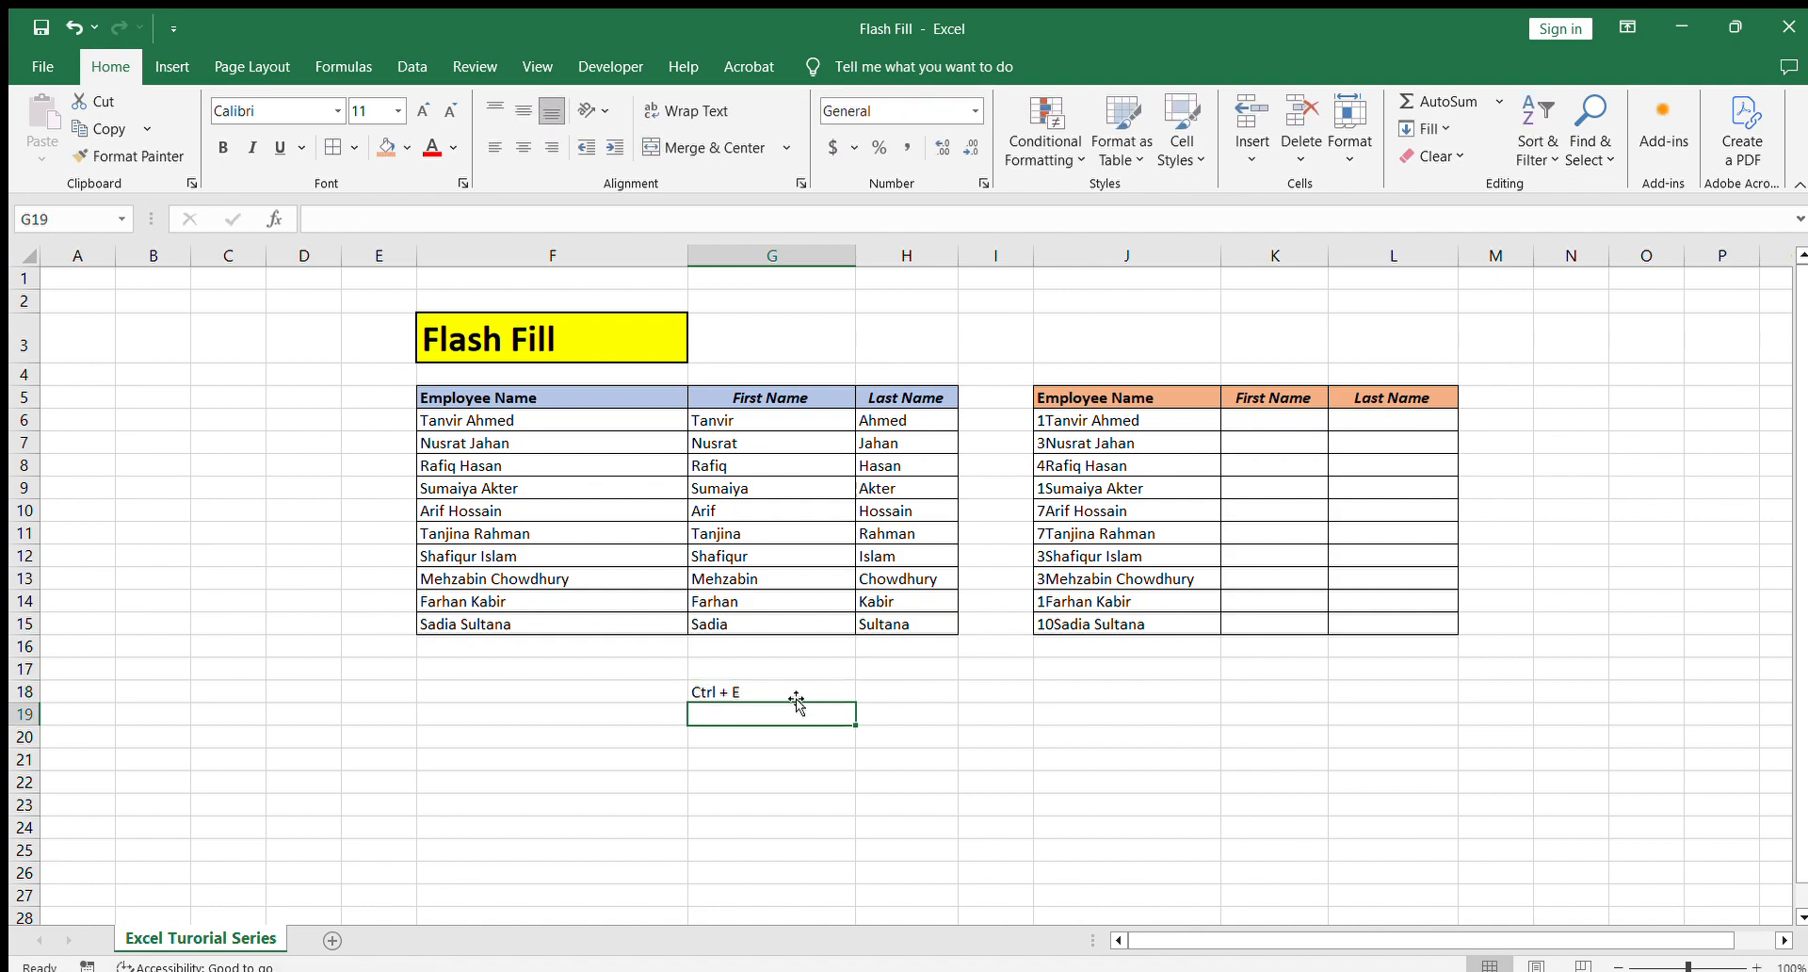
left_click(798, 695)
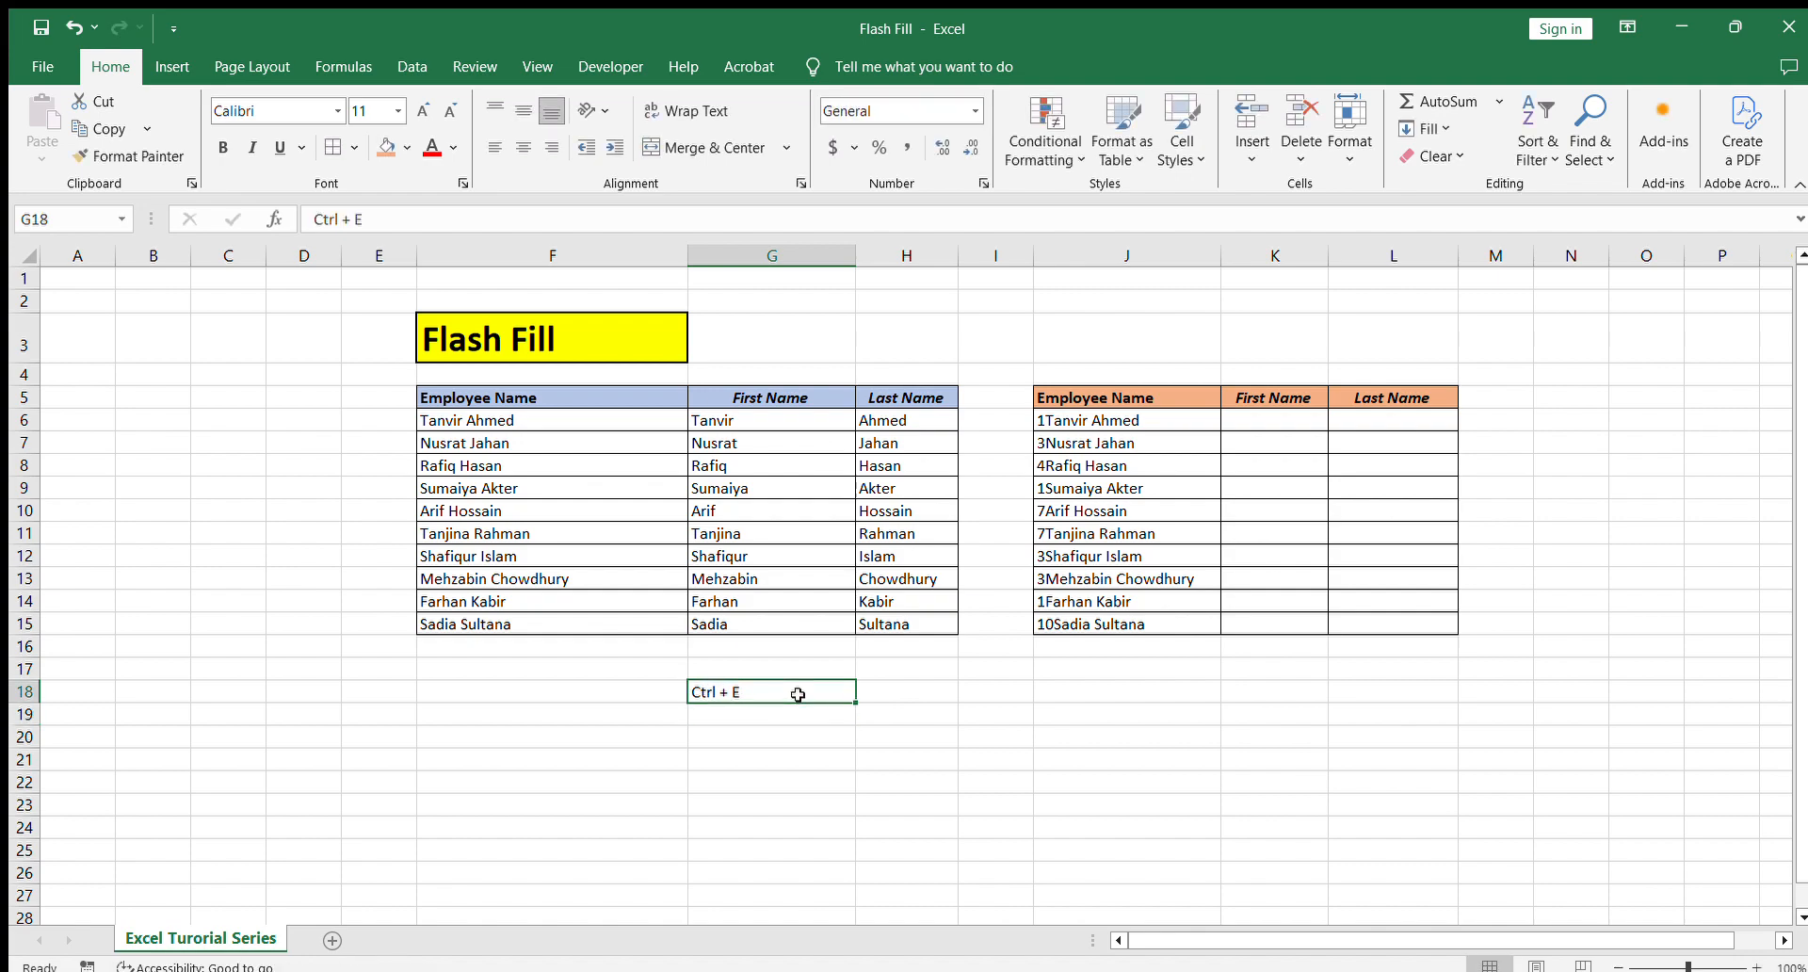
left_click(379, 148)
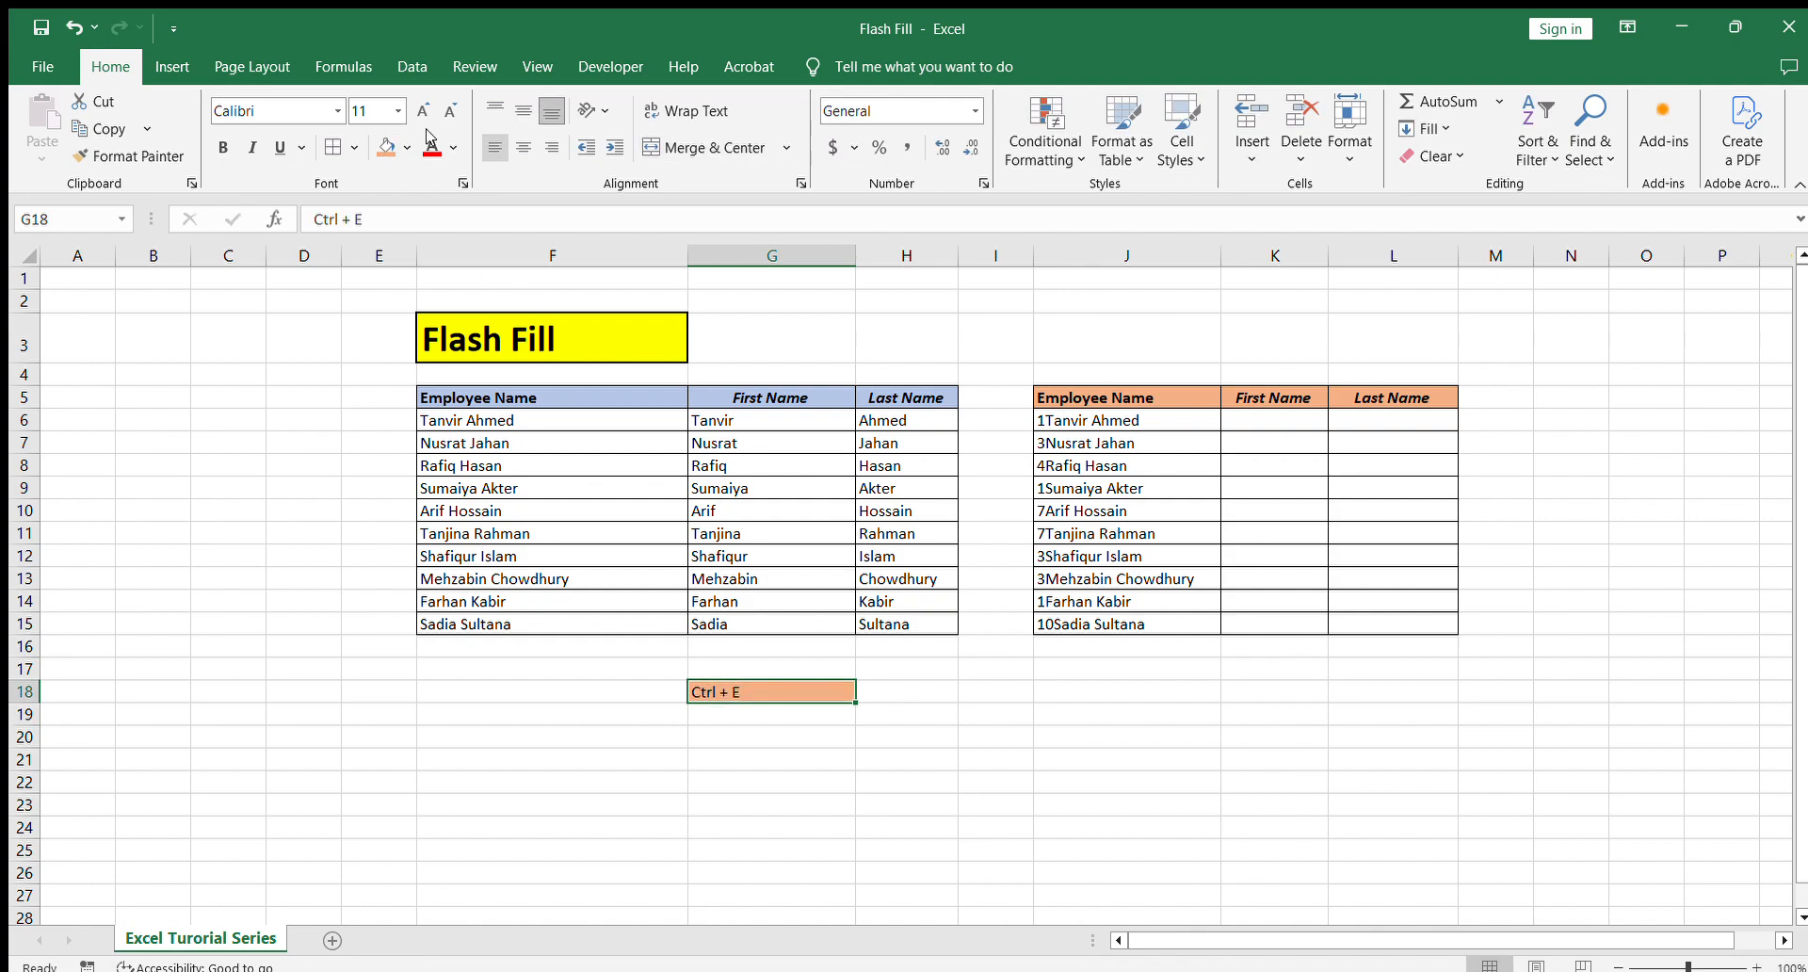
Enlarge the font of the "Ctrl + E" note in G18.
left_click(398, 111)
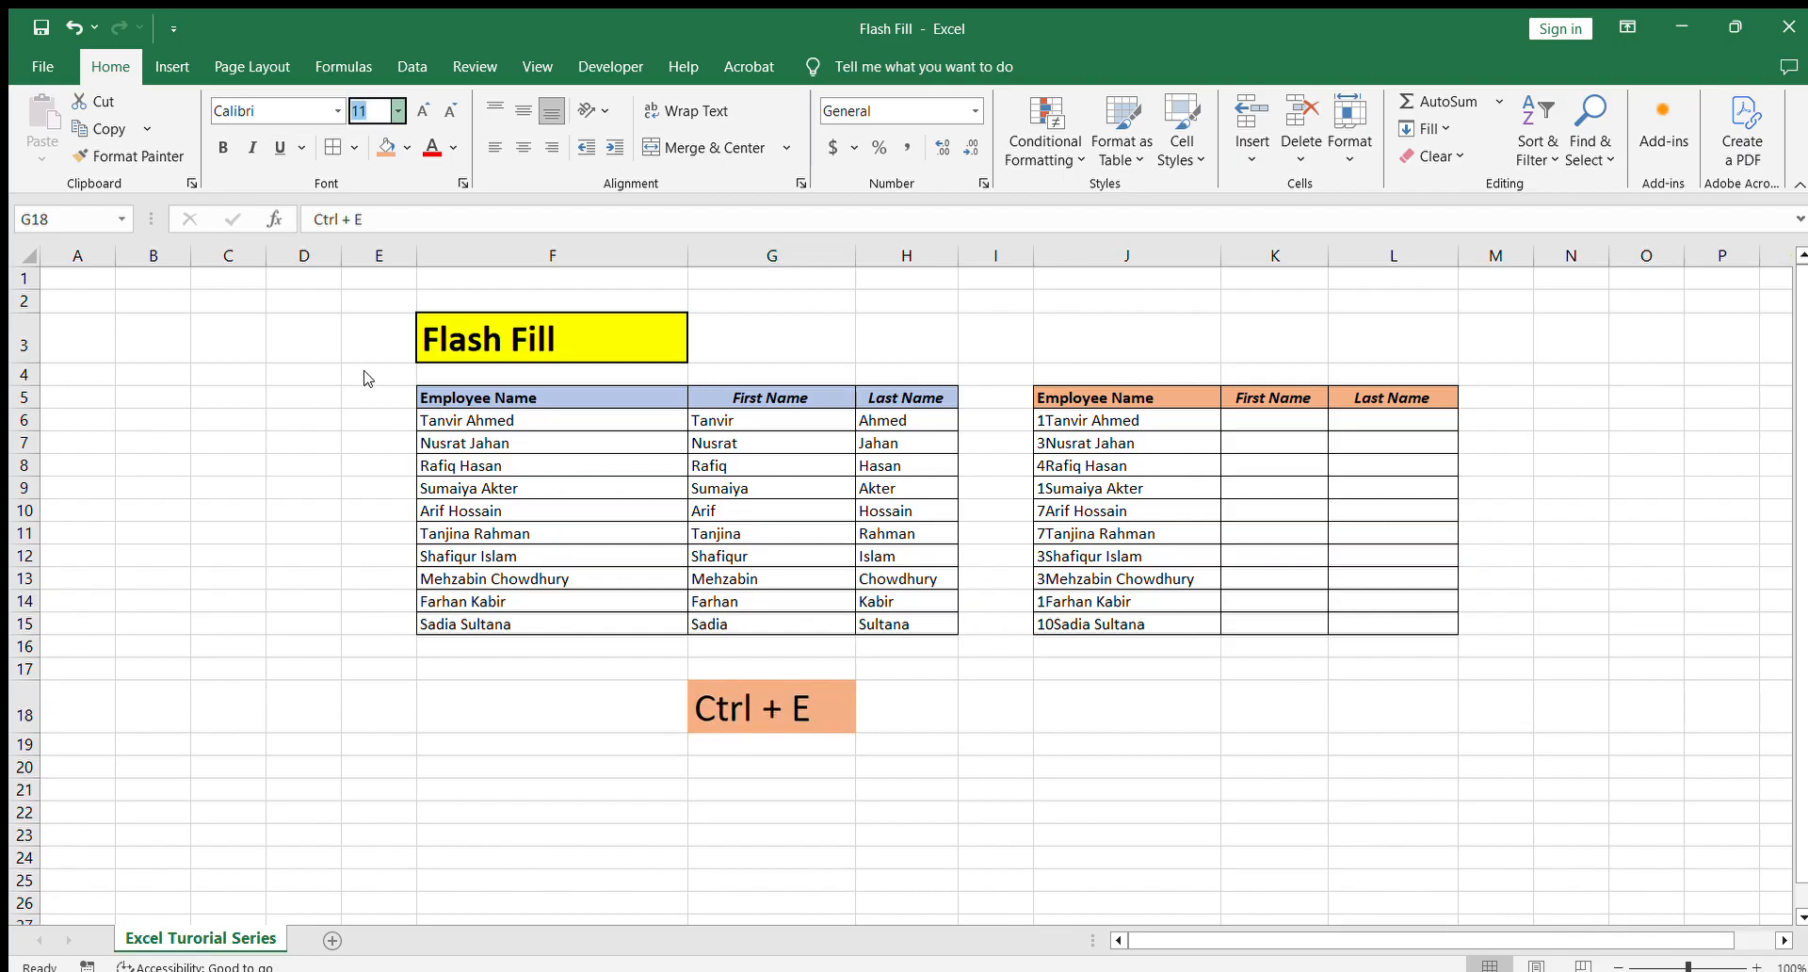
left_click(367, 379)
left_click(1042, 853)
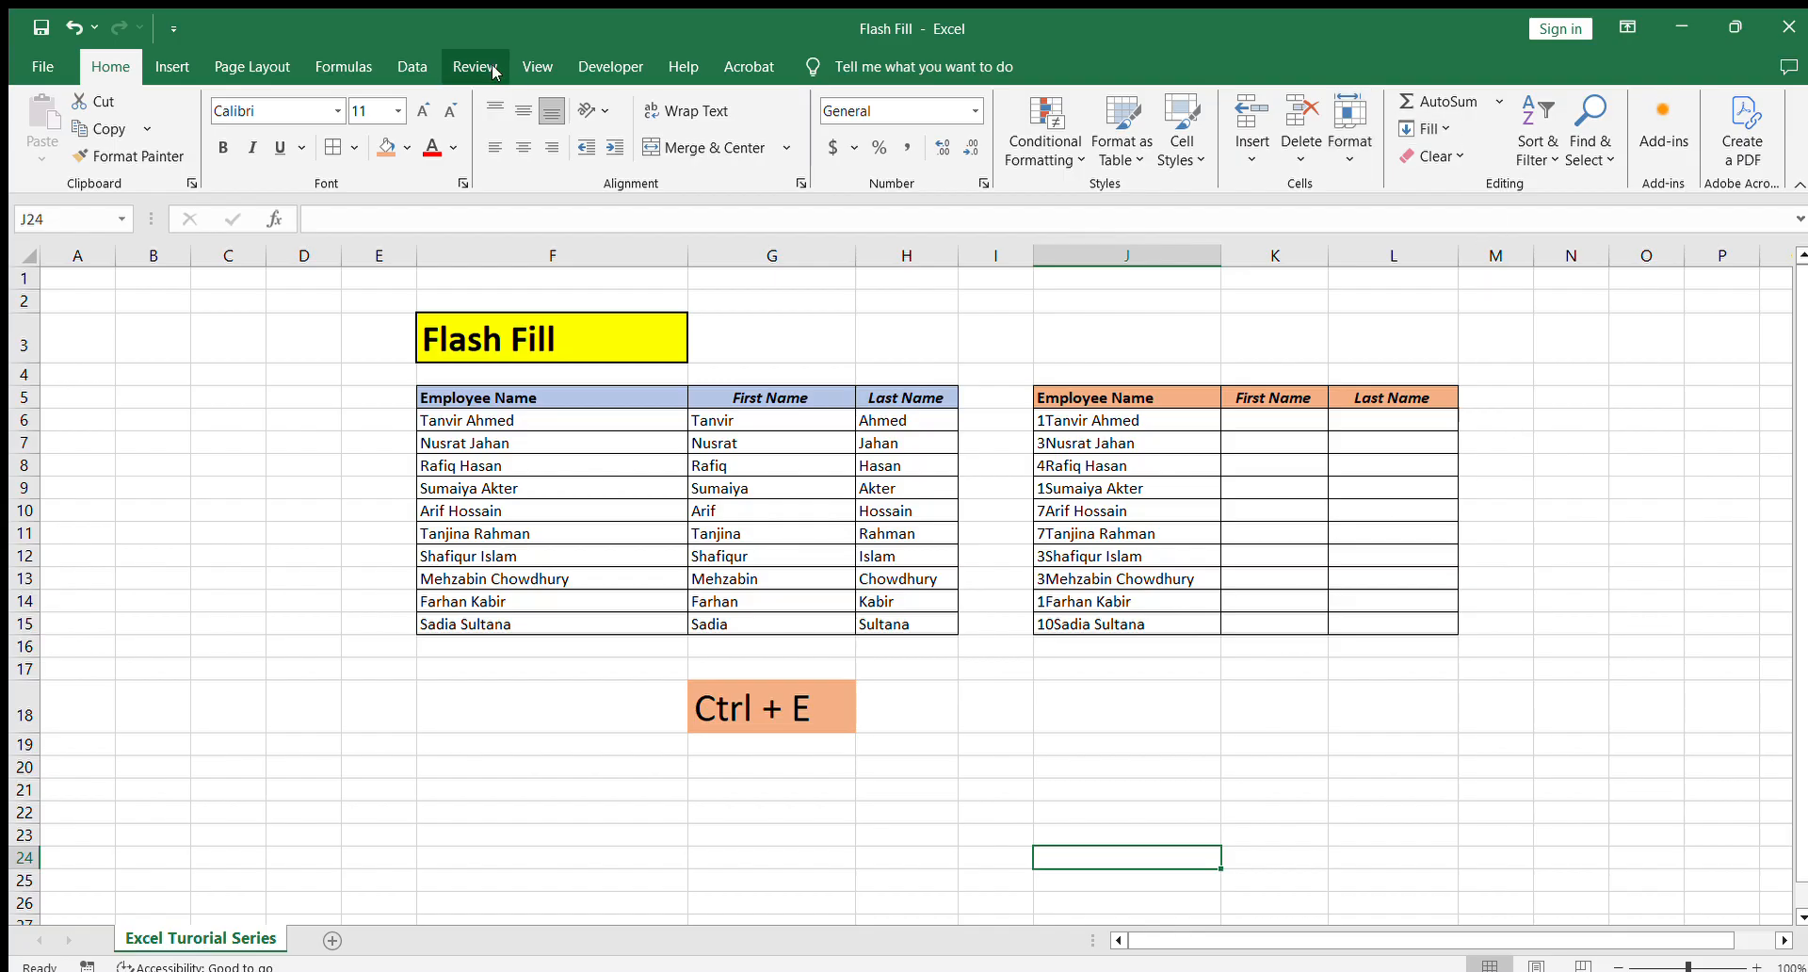
Locate the Flash Fill command among the data tools and bring the second employee table into view.
left_click(408, 64)
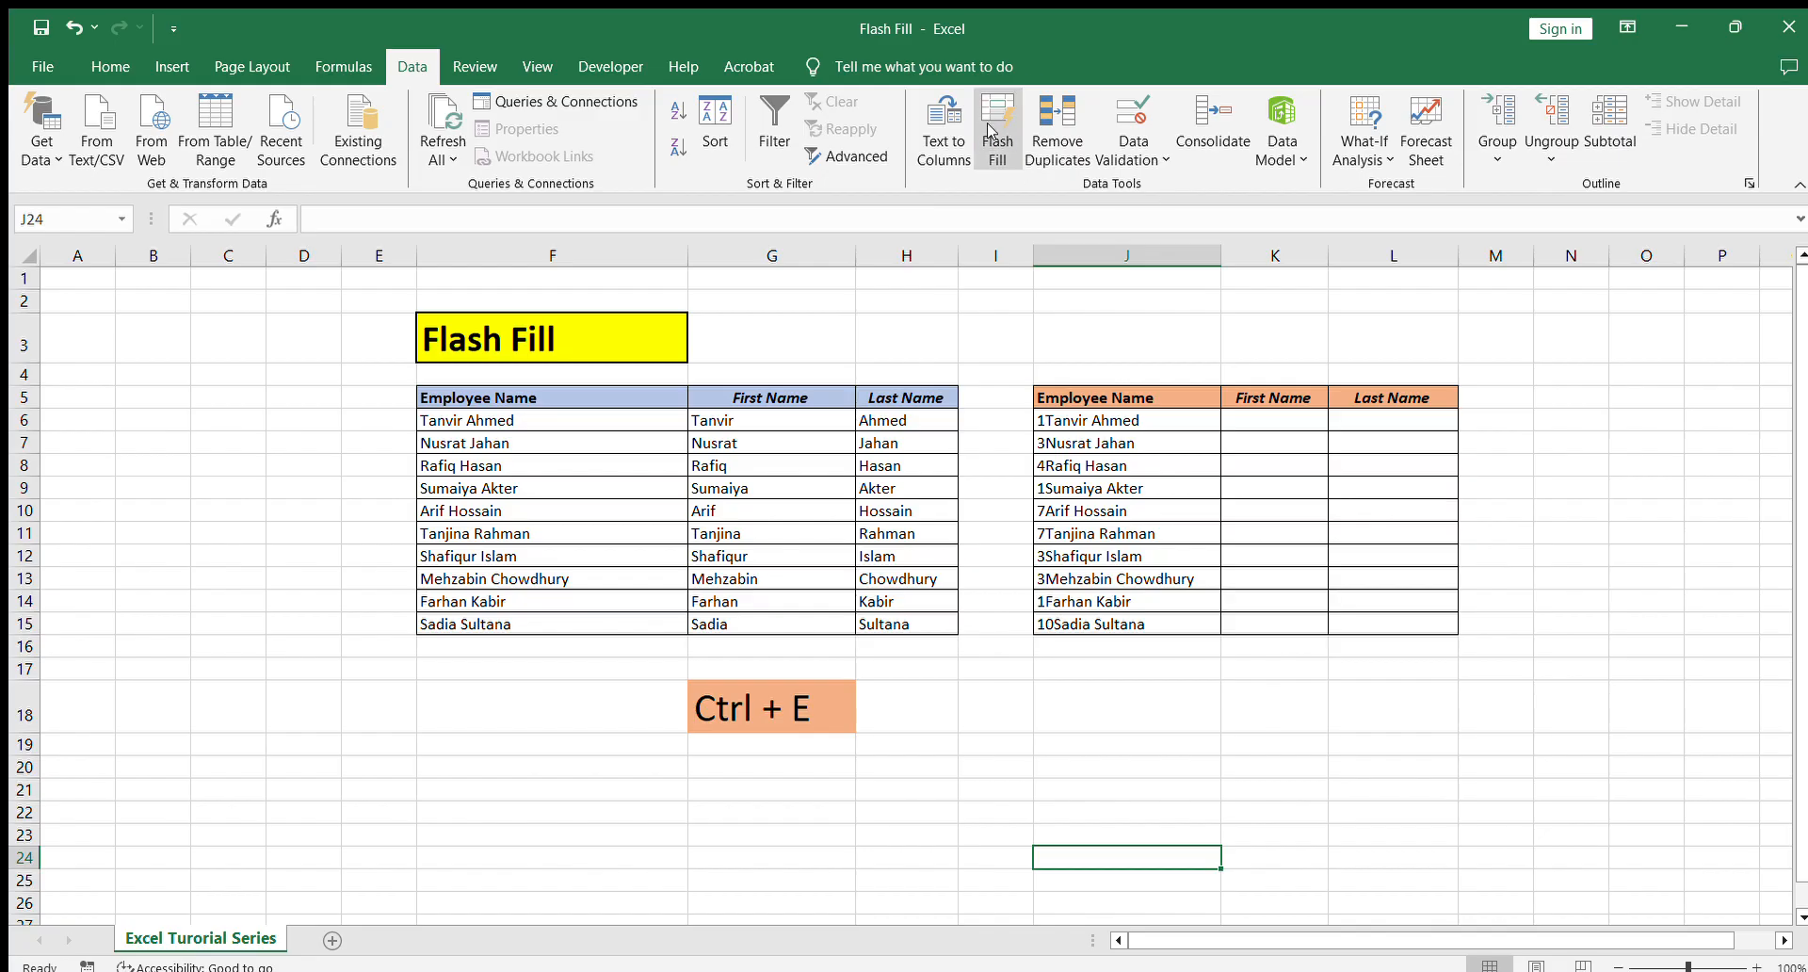
left_click(1263, 721)
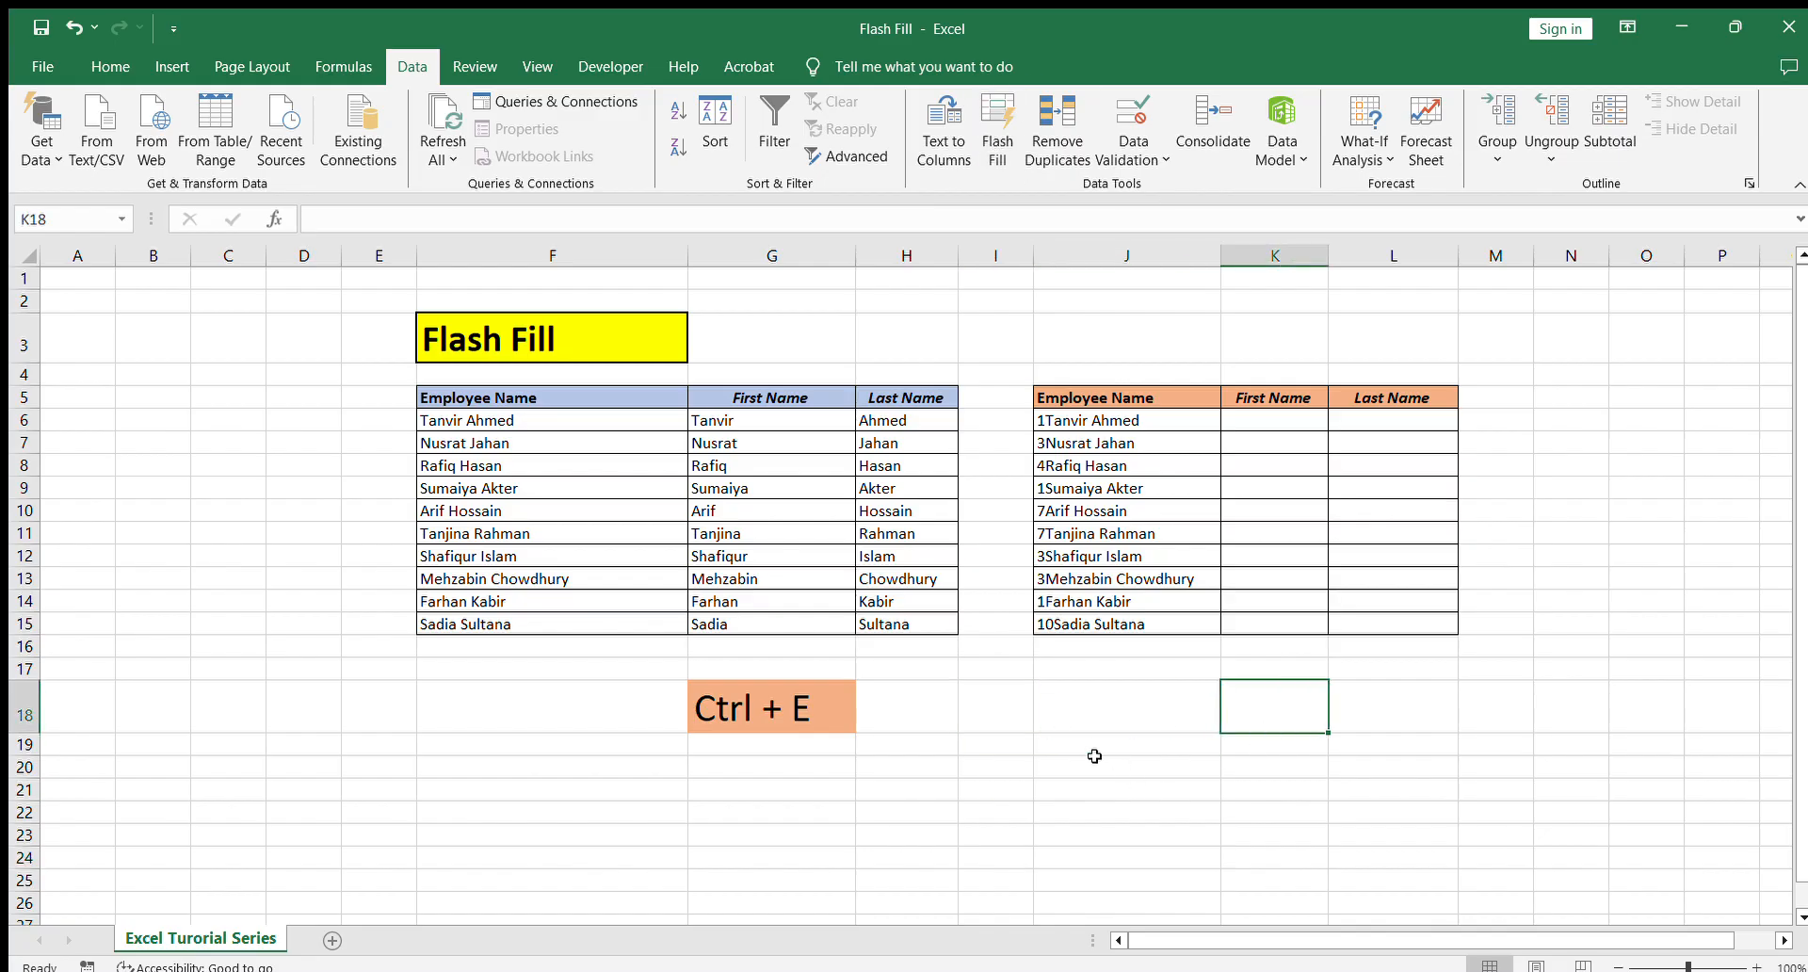
left_click_drag(1201, 940, 1244, 940)
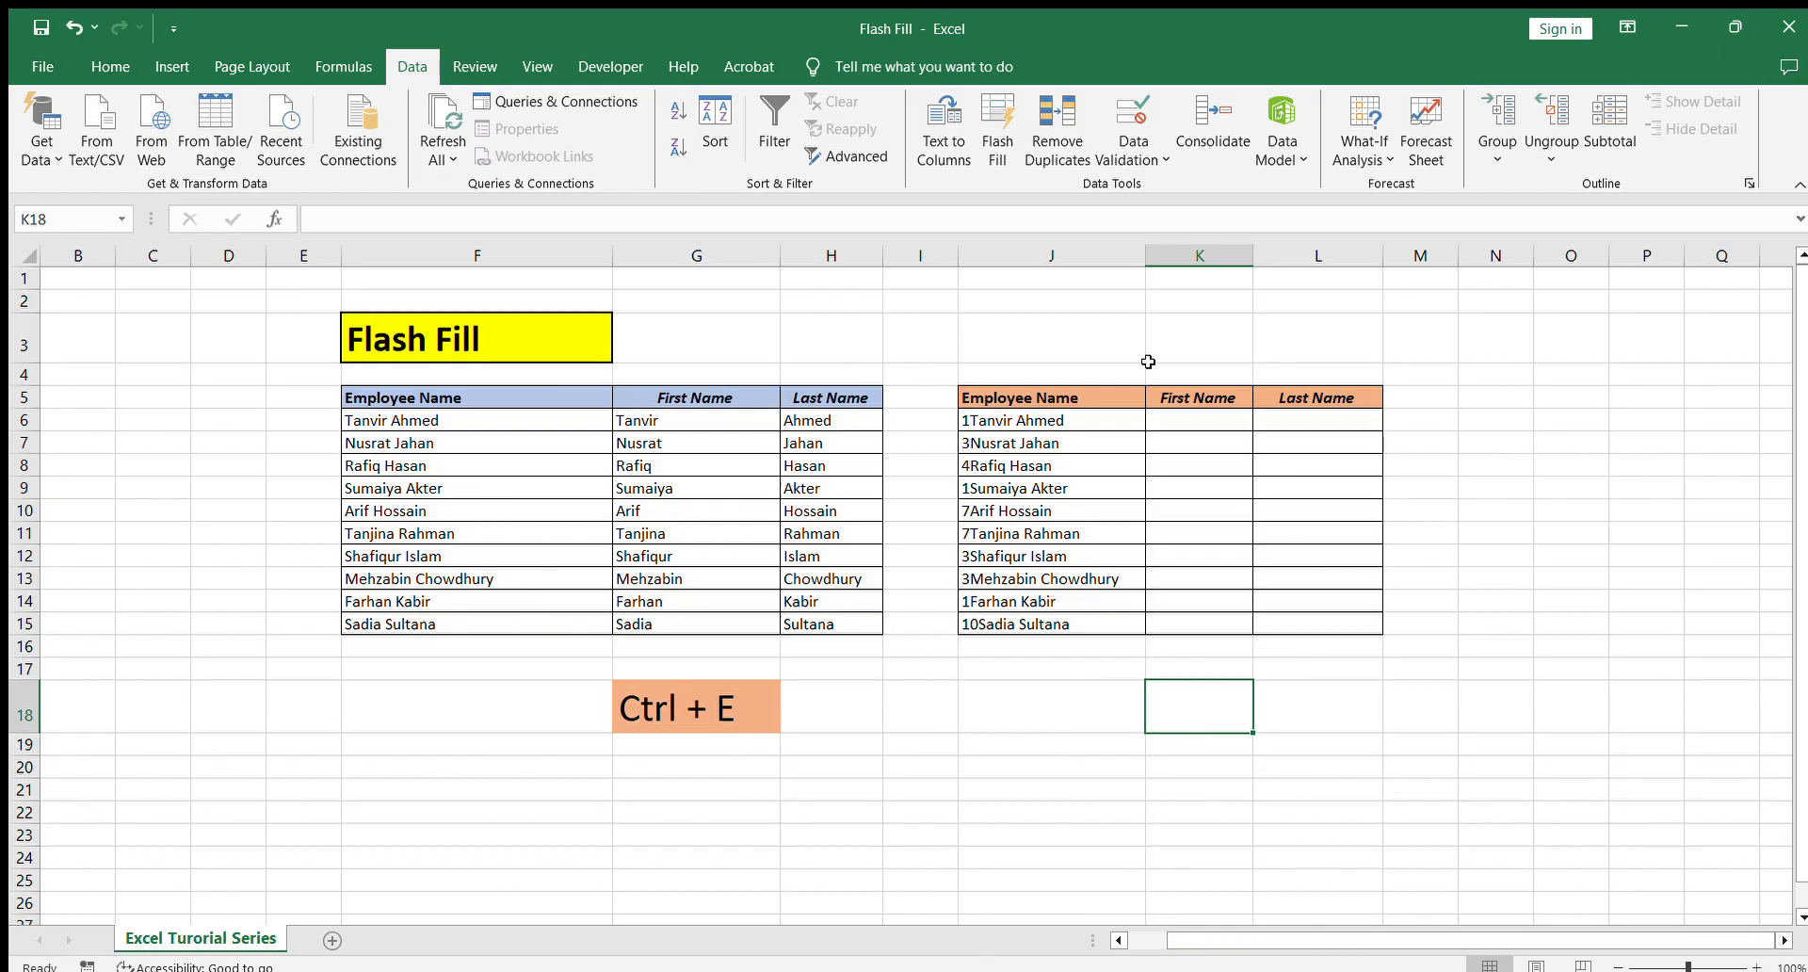
Examine the number-prefixed employee names in J6:J15 and the empty First Name and Last Name cells in K6:L15.
left_click_drag(1074, 422, 1041, 623)
left_click(1036, 492)
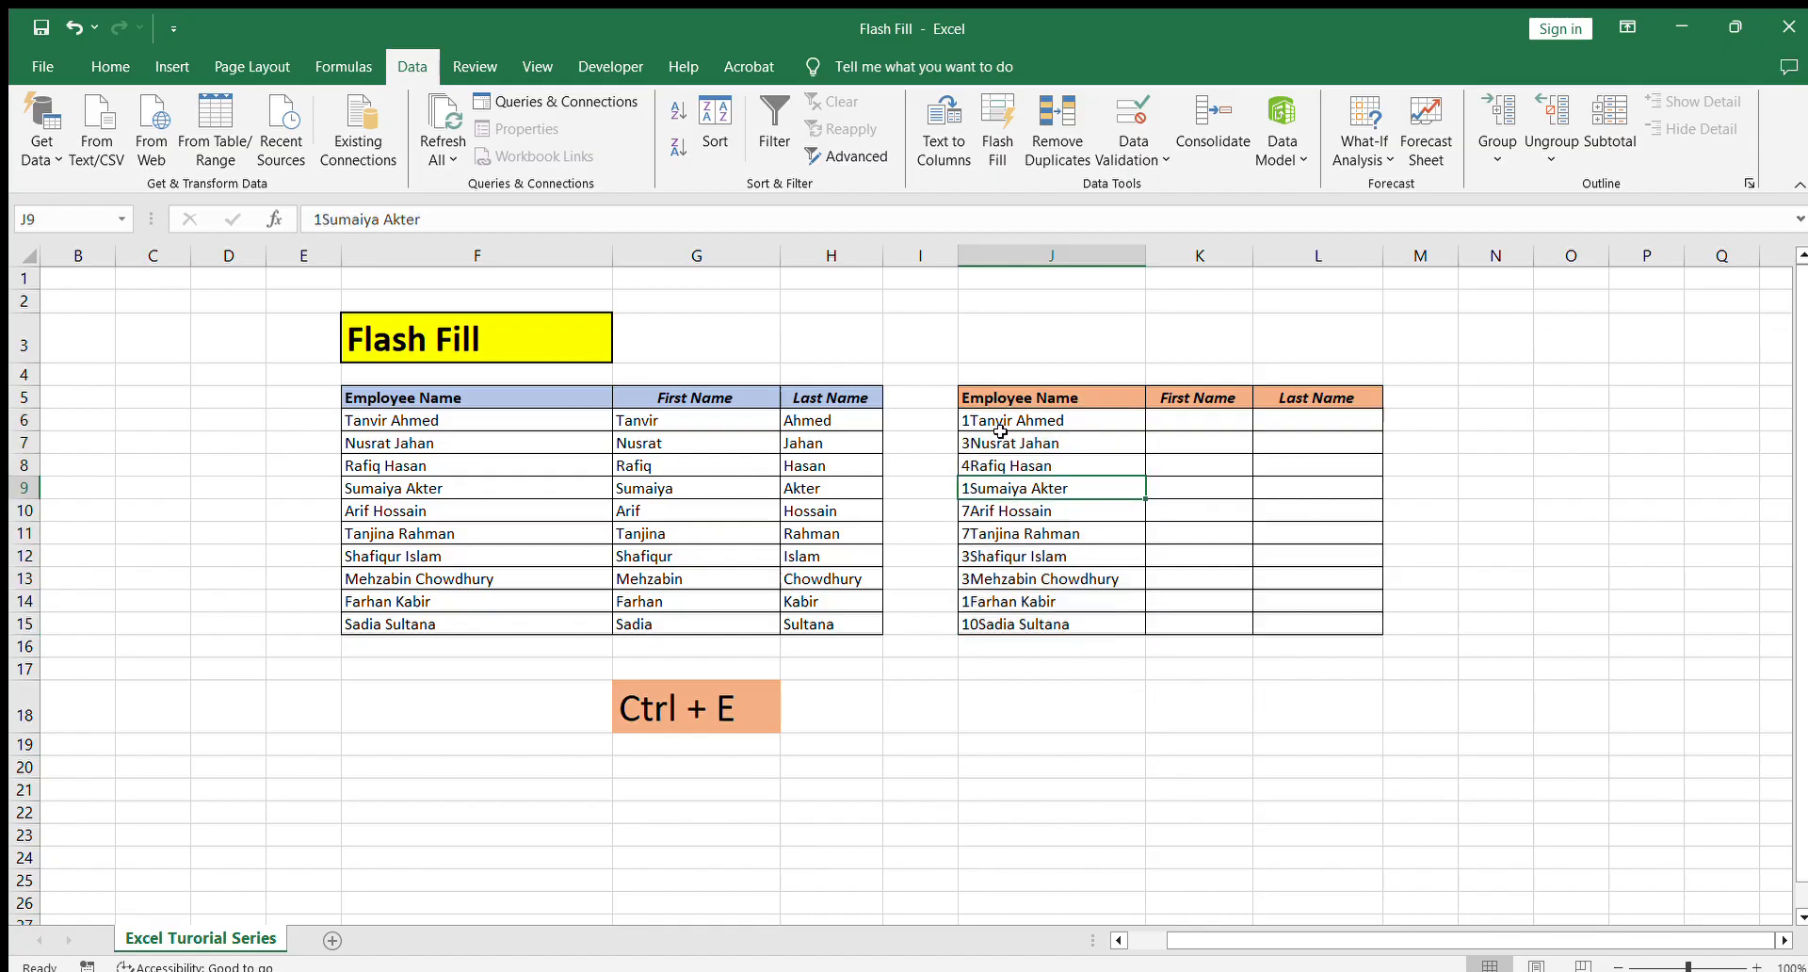
left_click(976, 421)
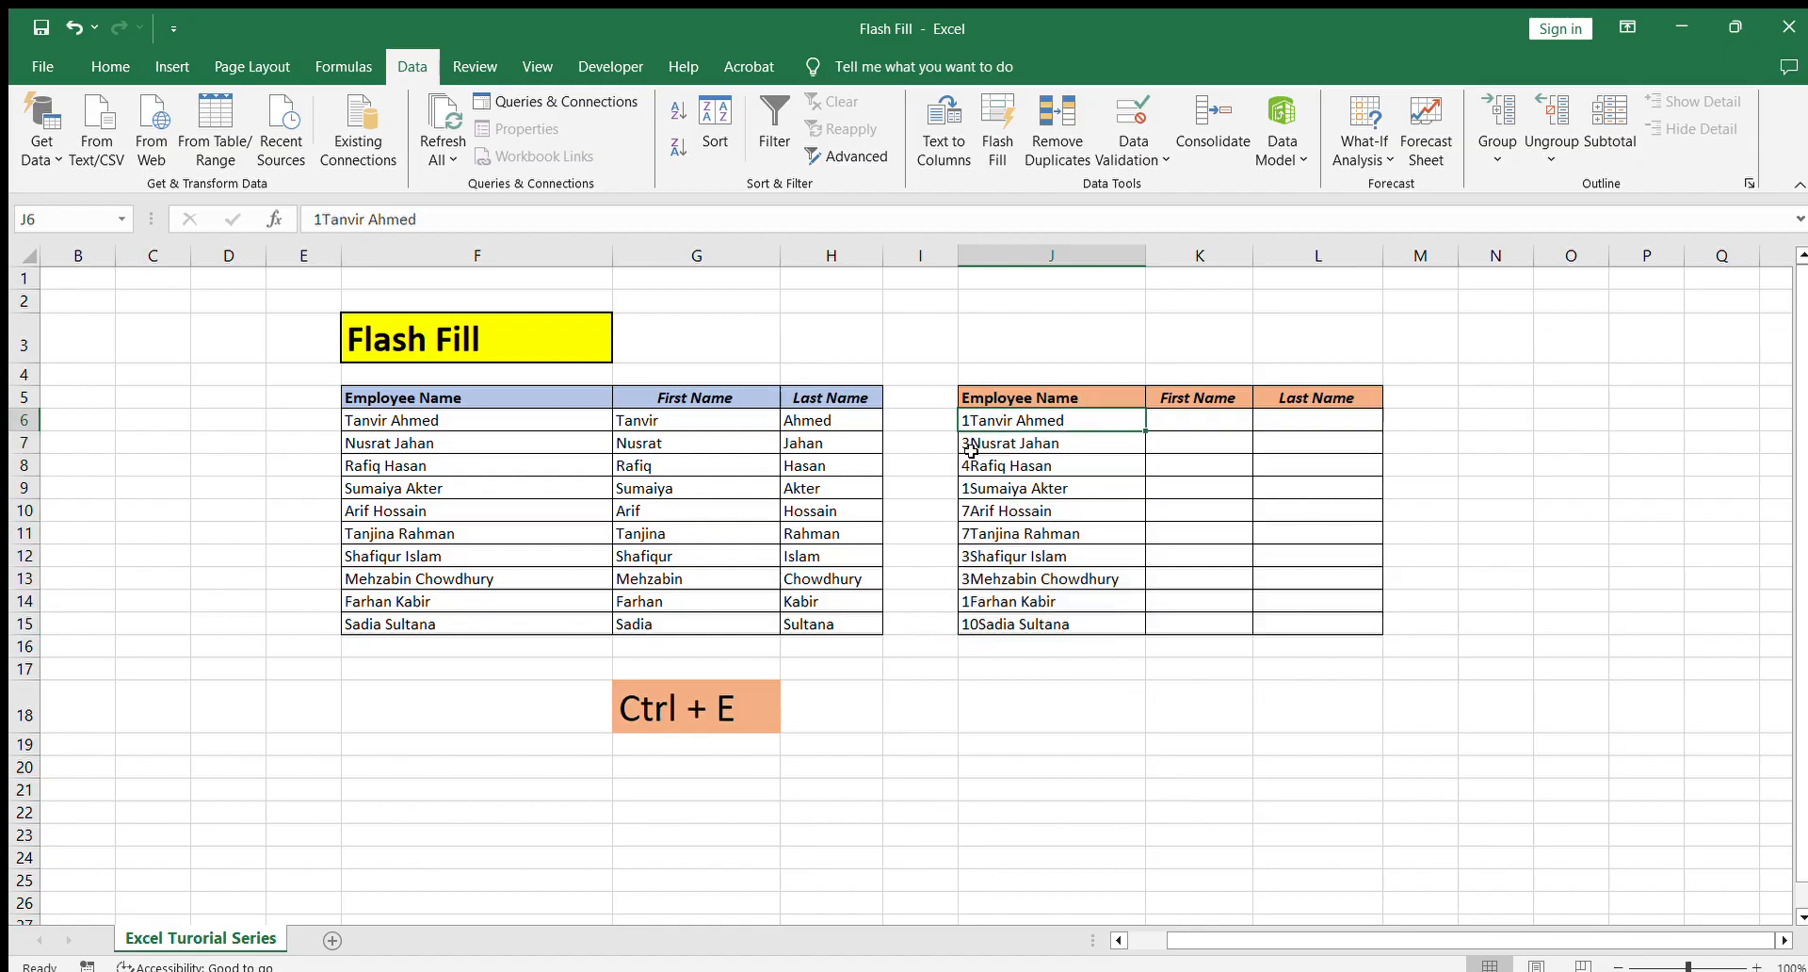
left_click(972, 444)
left_click(974, 463)
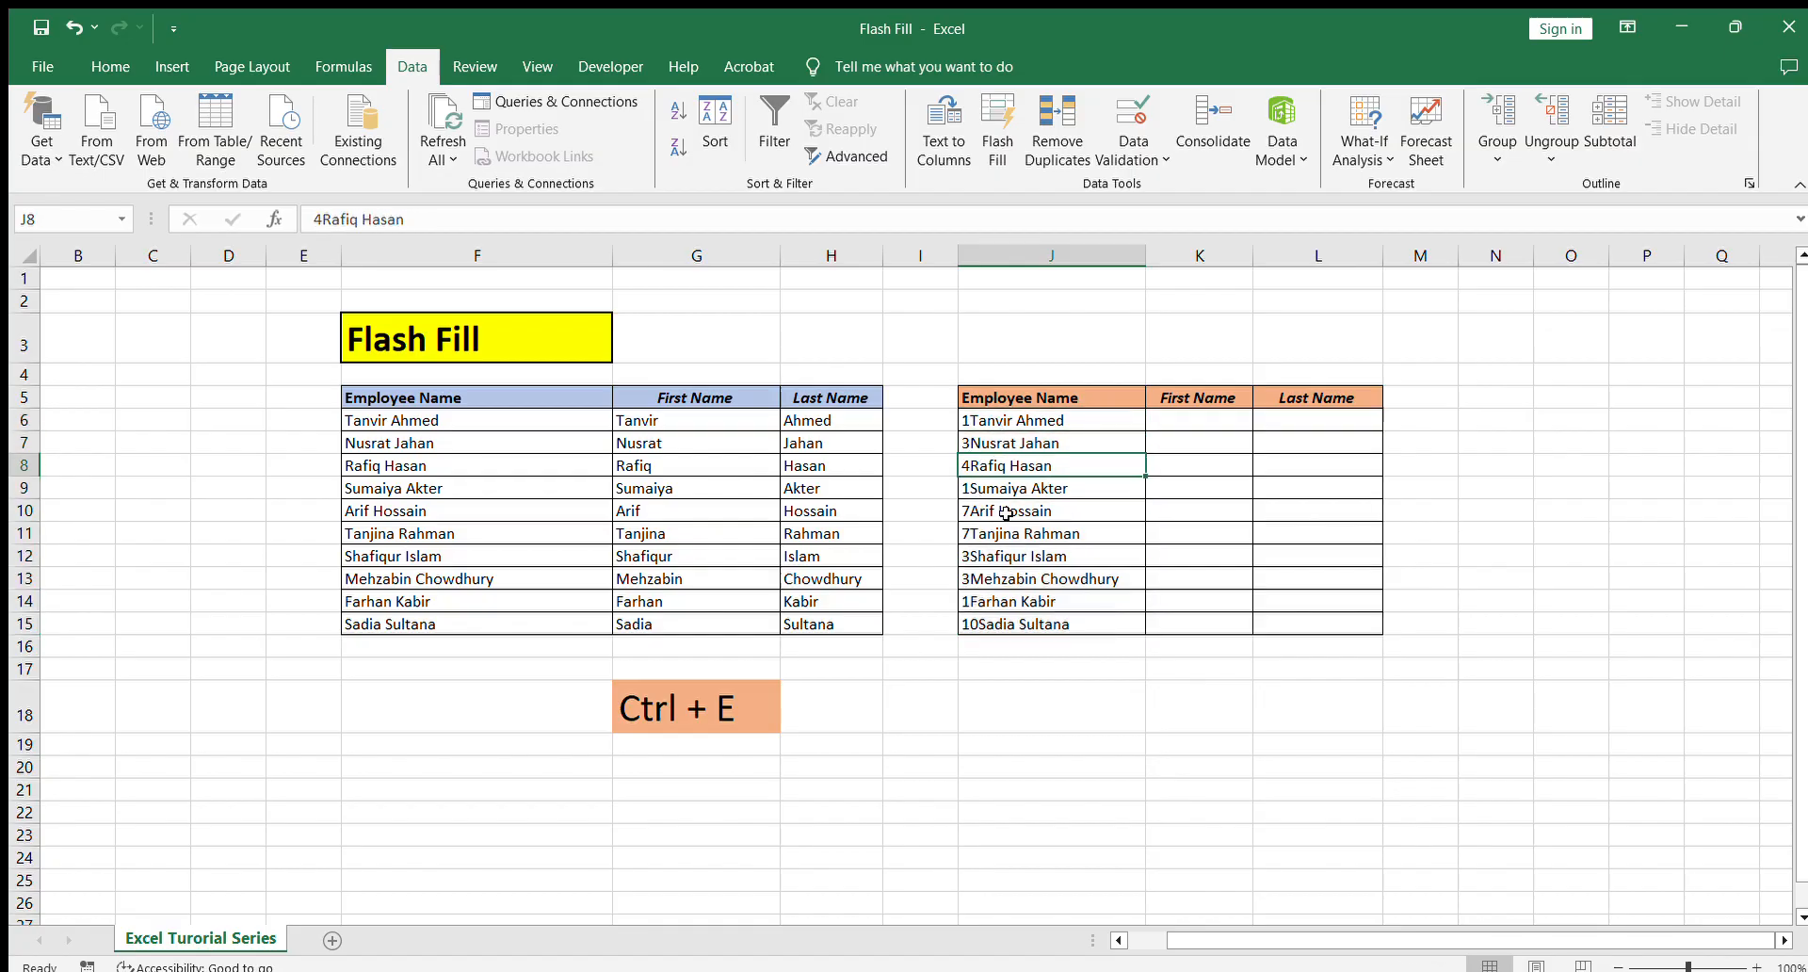
left_click(981, 512)
left_click(984, 558)
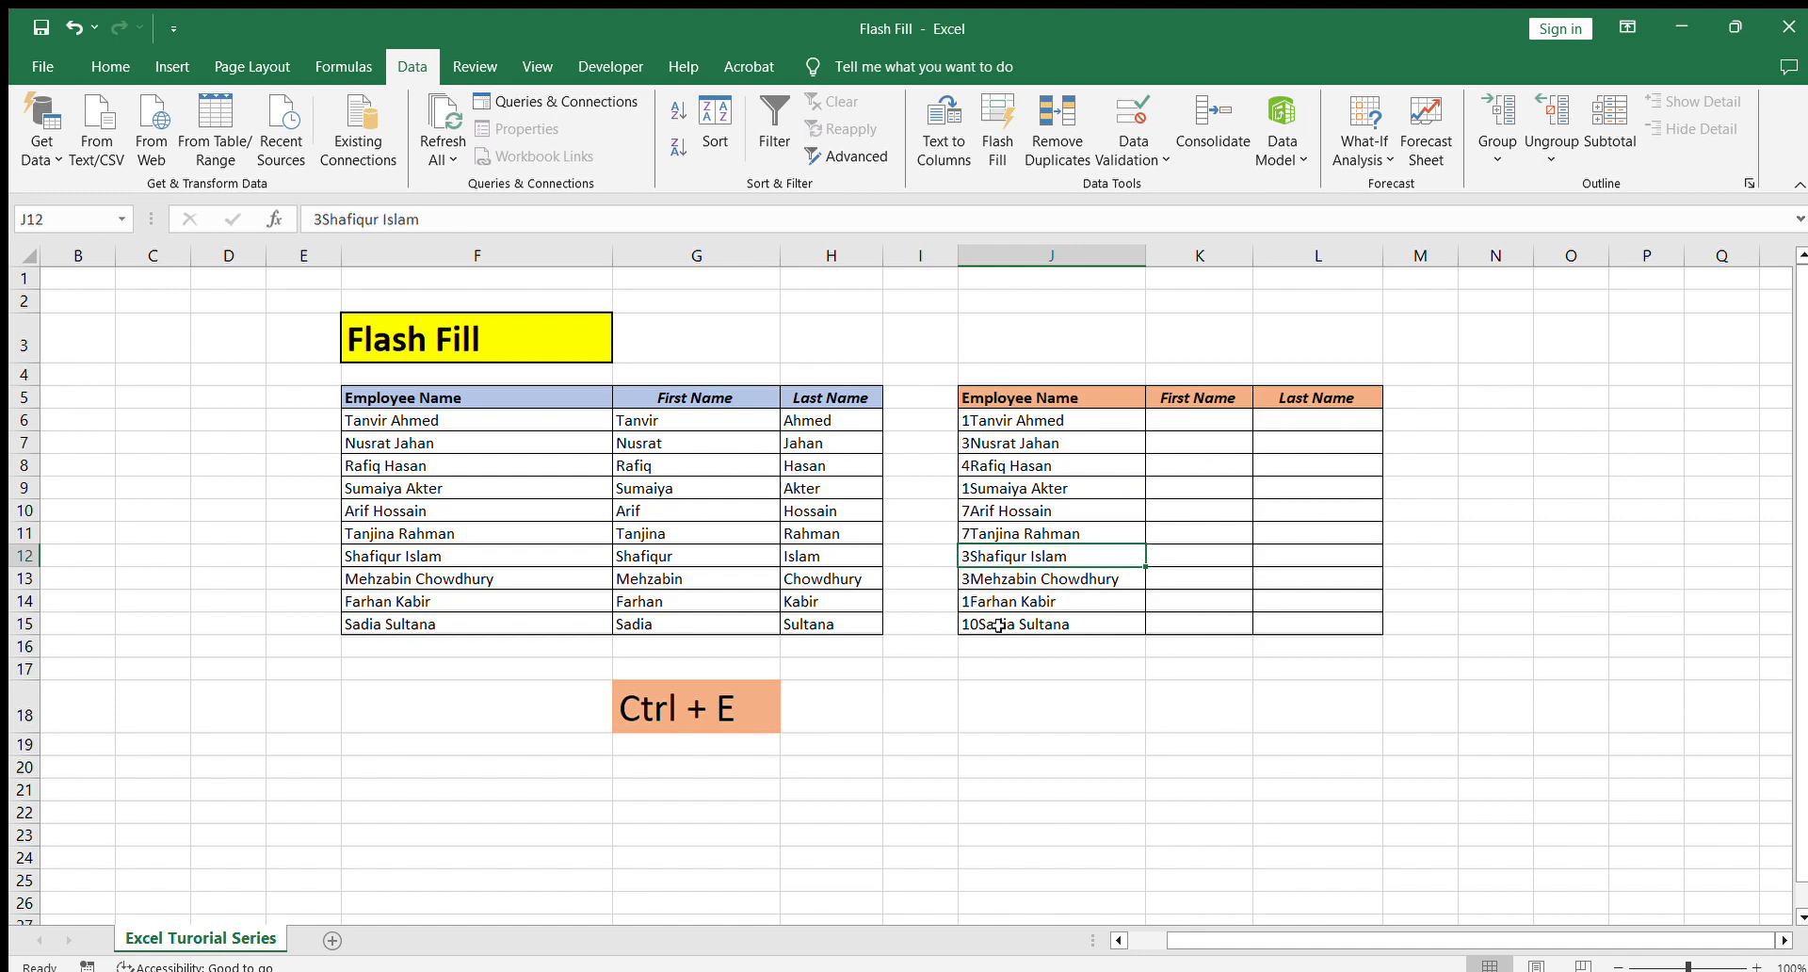
left_click_drag(1000, 625, 1065, 628)
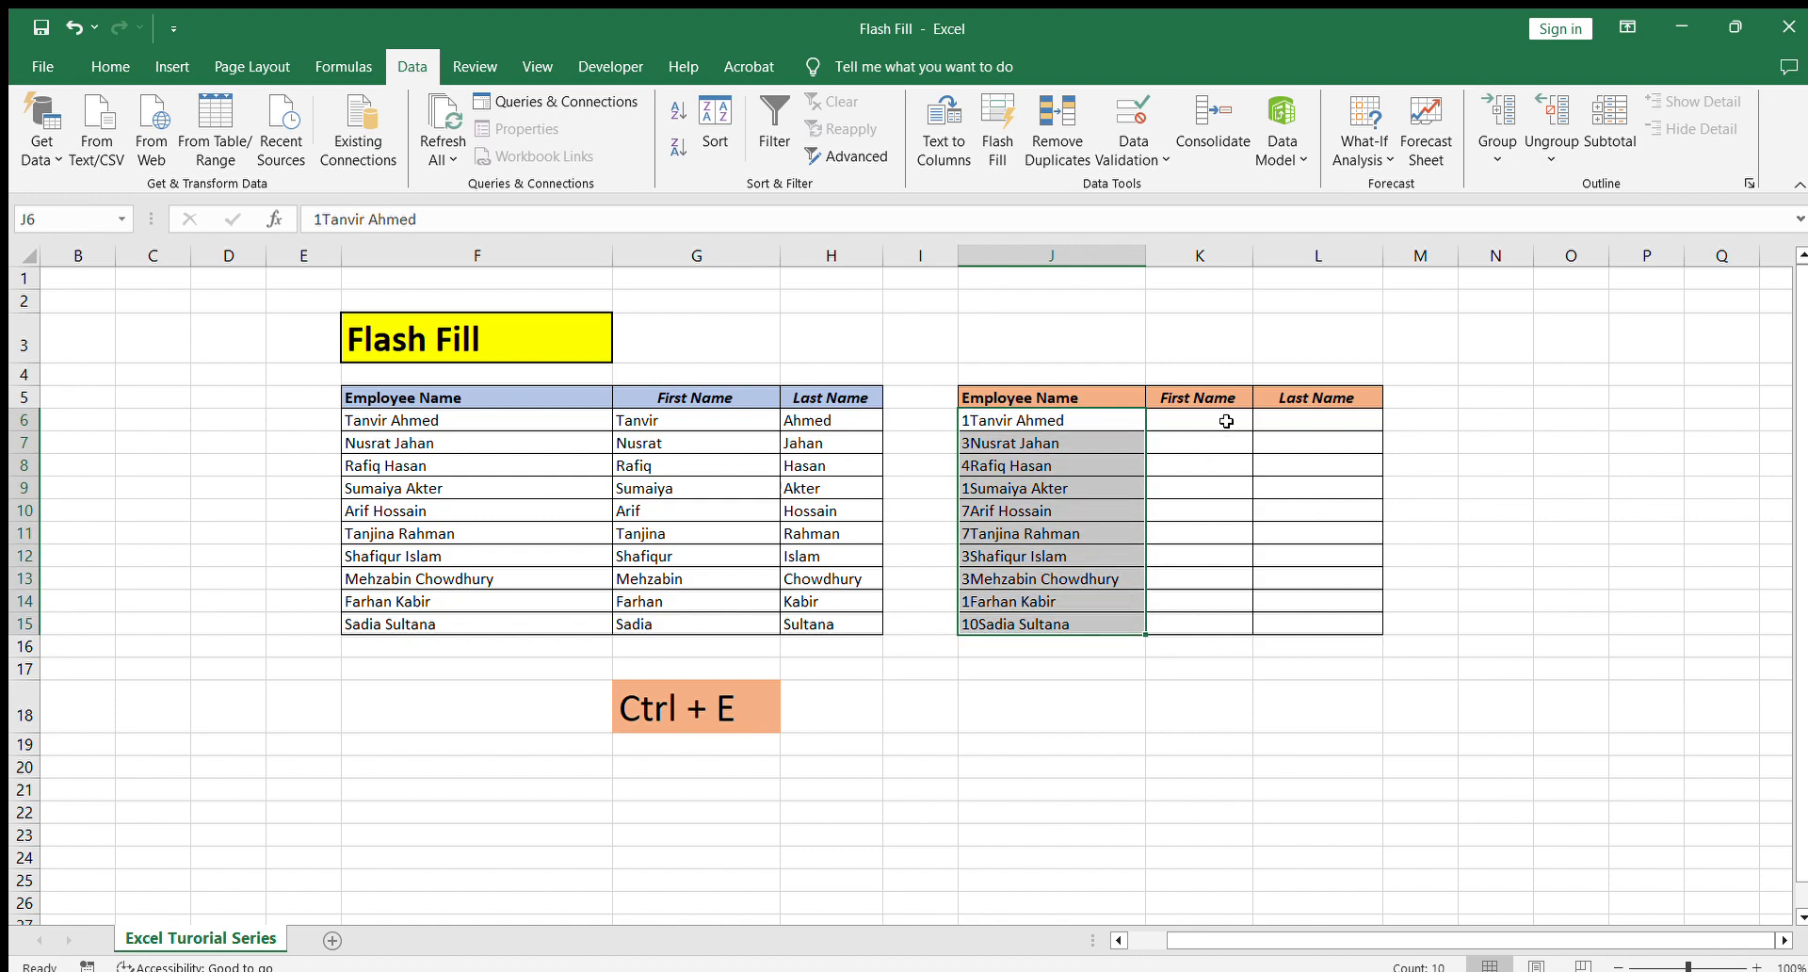
left_click_drag(1224, 420, 1285, 618)
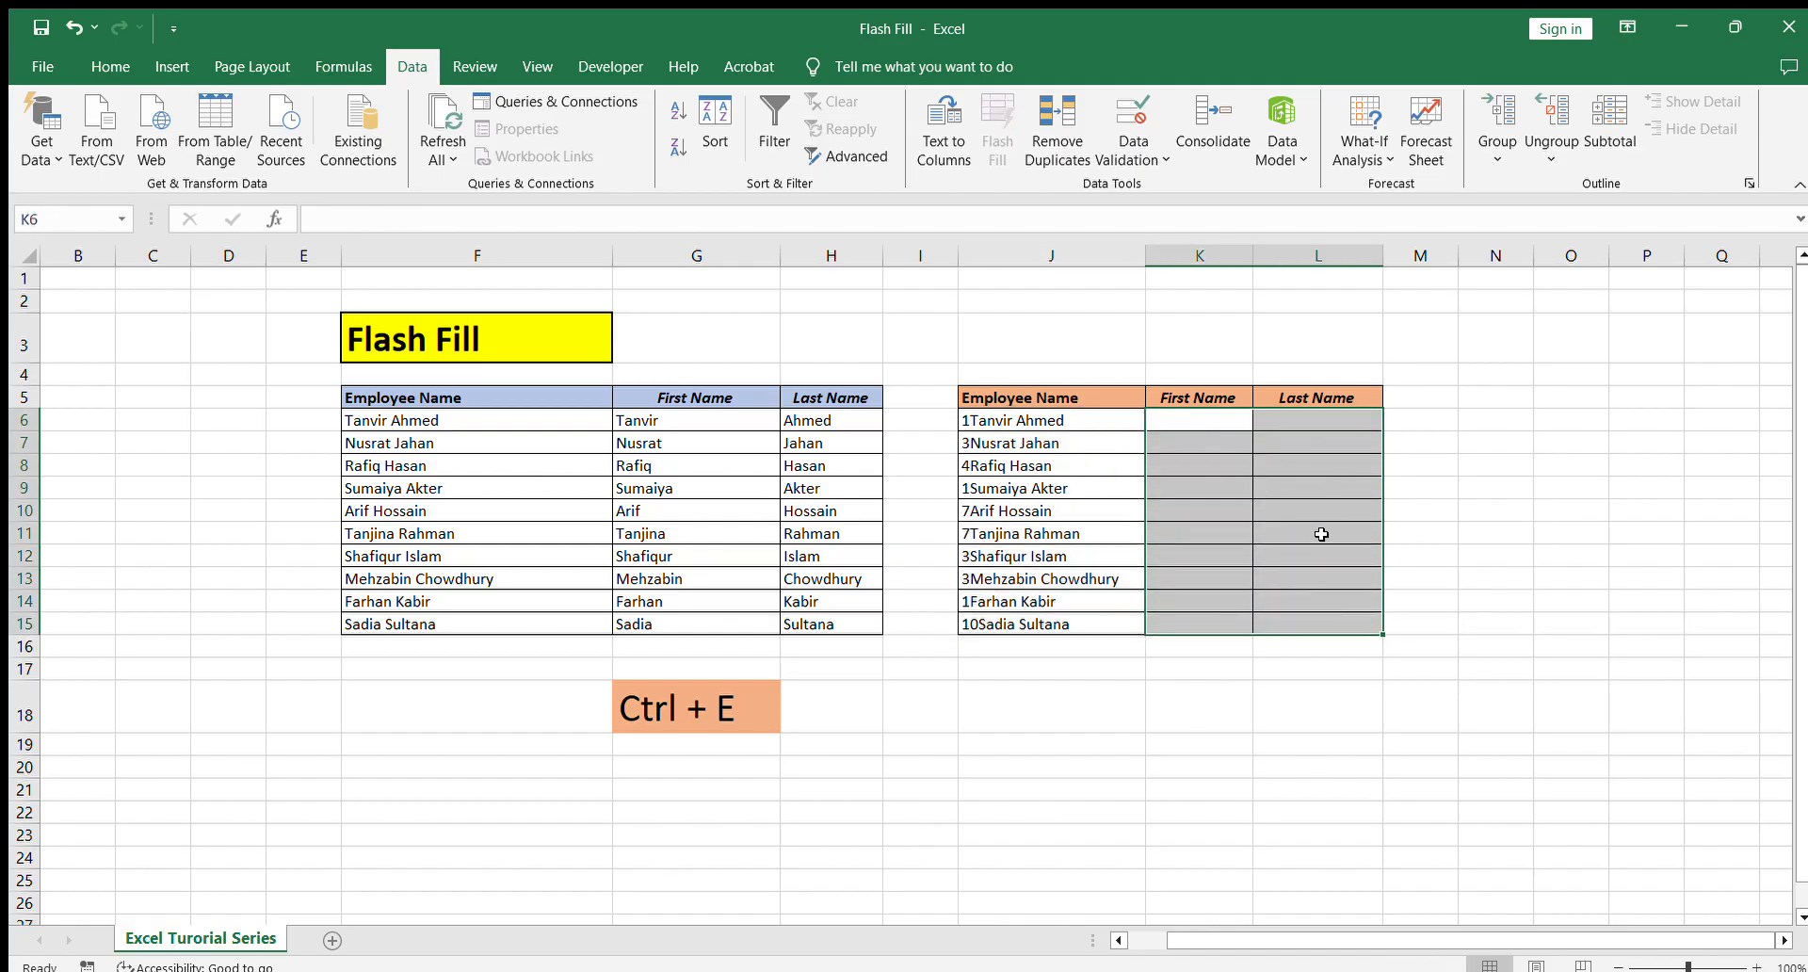
Add a "Full Name" header in M5 with the same formatting as the Last Name header and widen column M.
left_click(1444, 417)
key("Up")
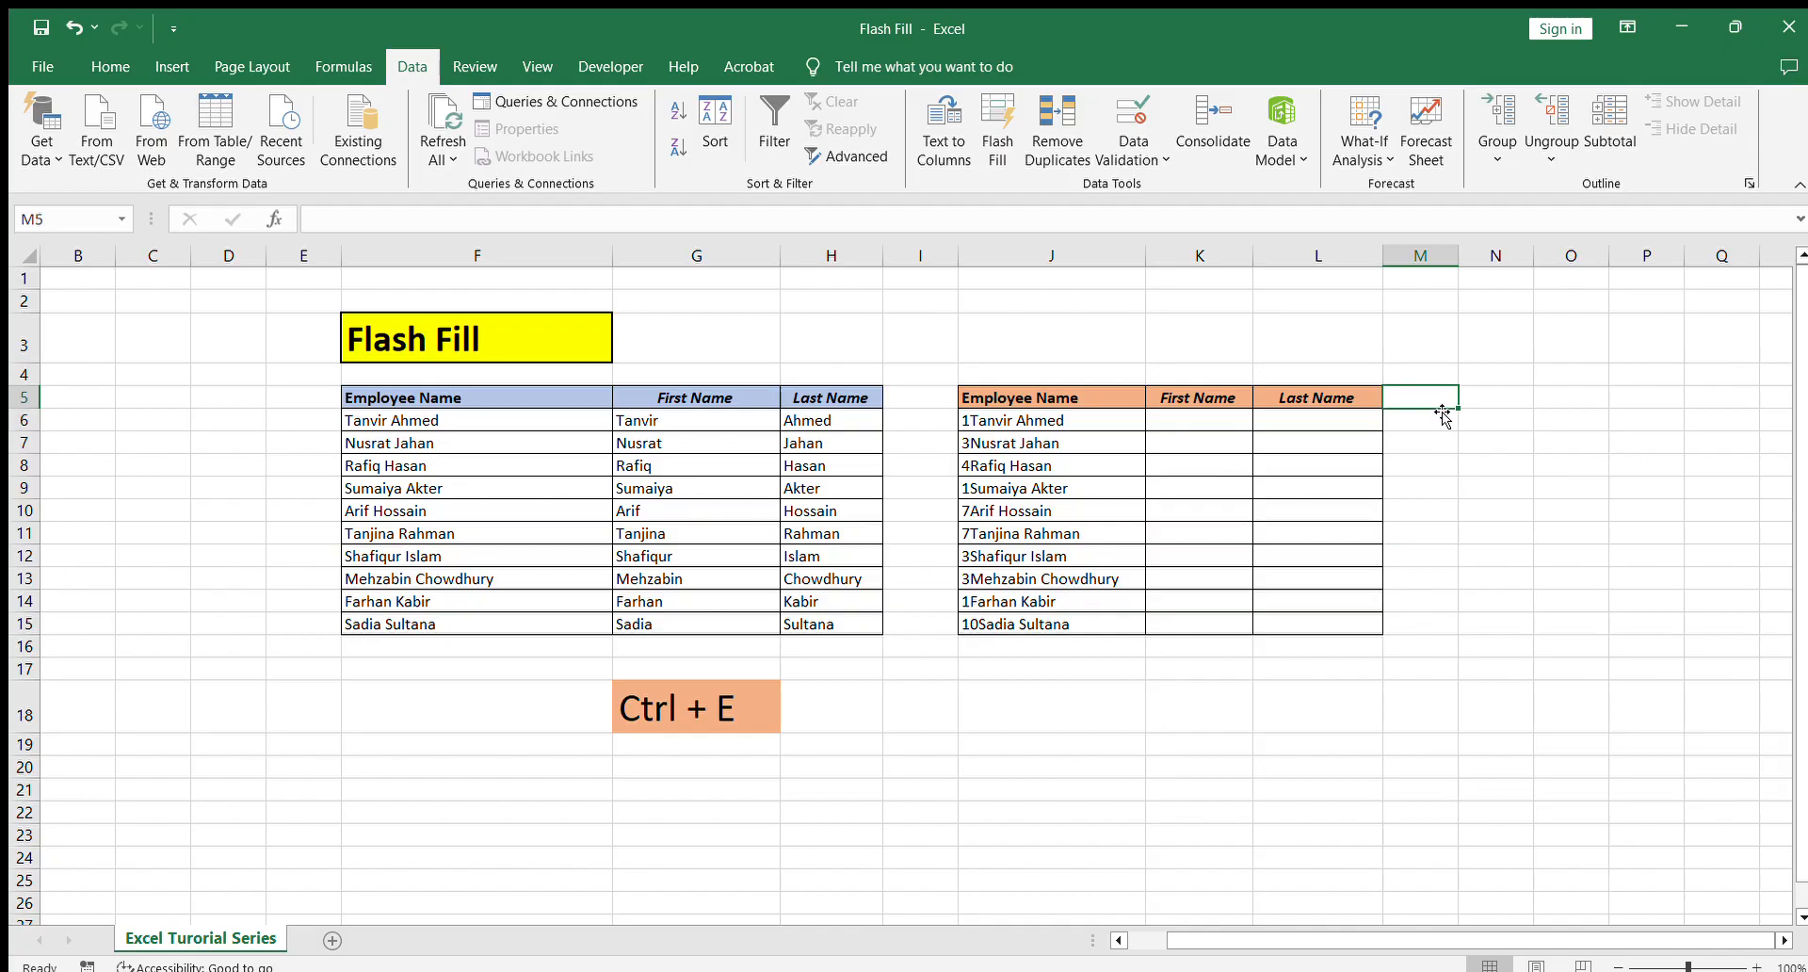
key("Left")
key("ctrl+c")
key("Right")
key("ctrl+v")
type("F")
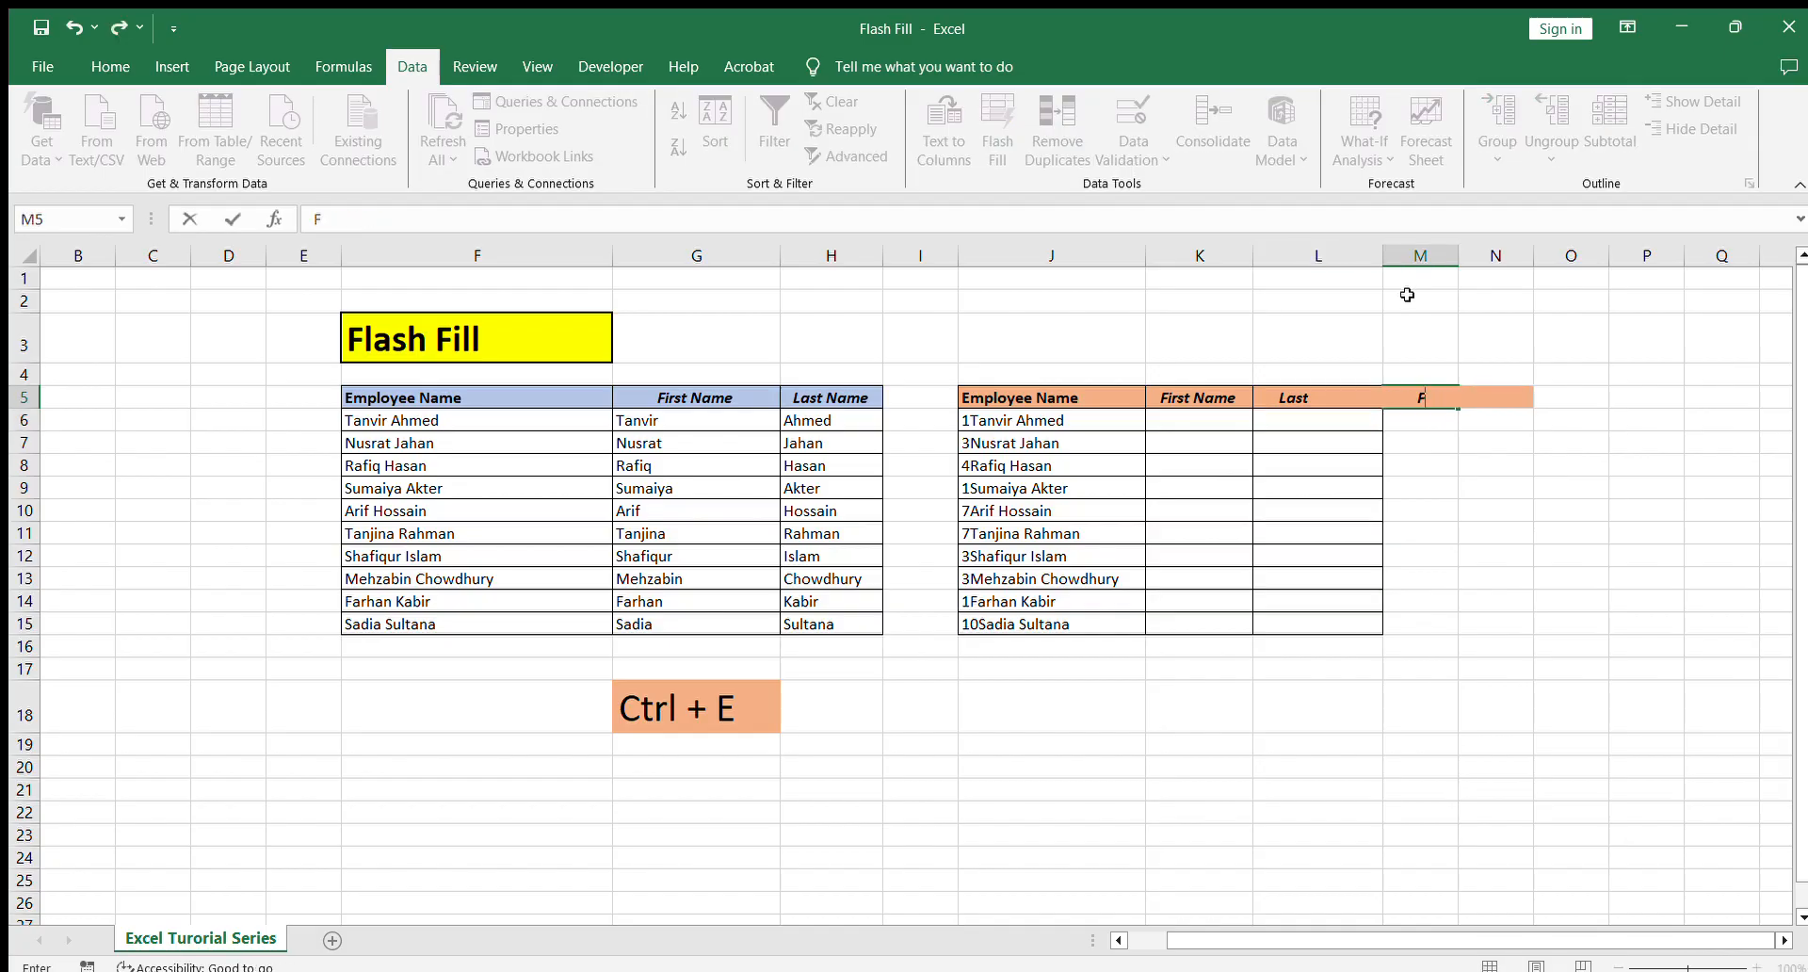
type("ull Name")
key("Return")
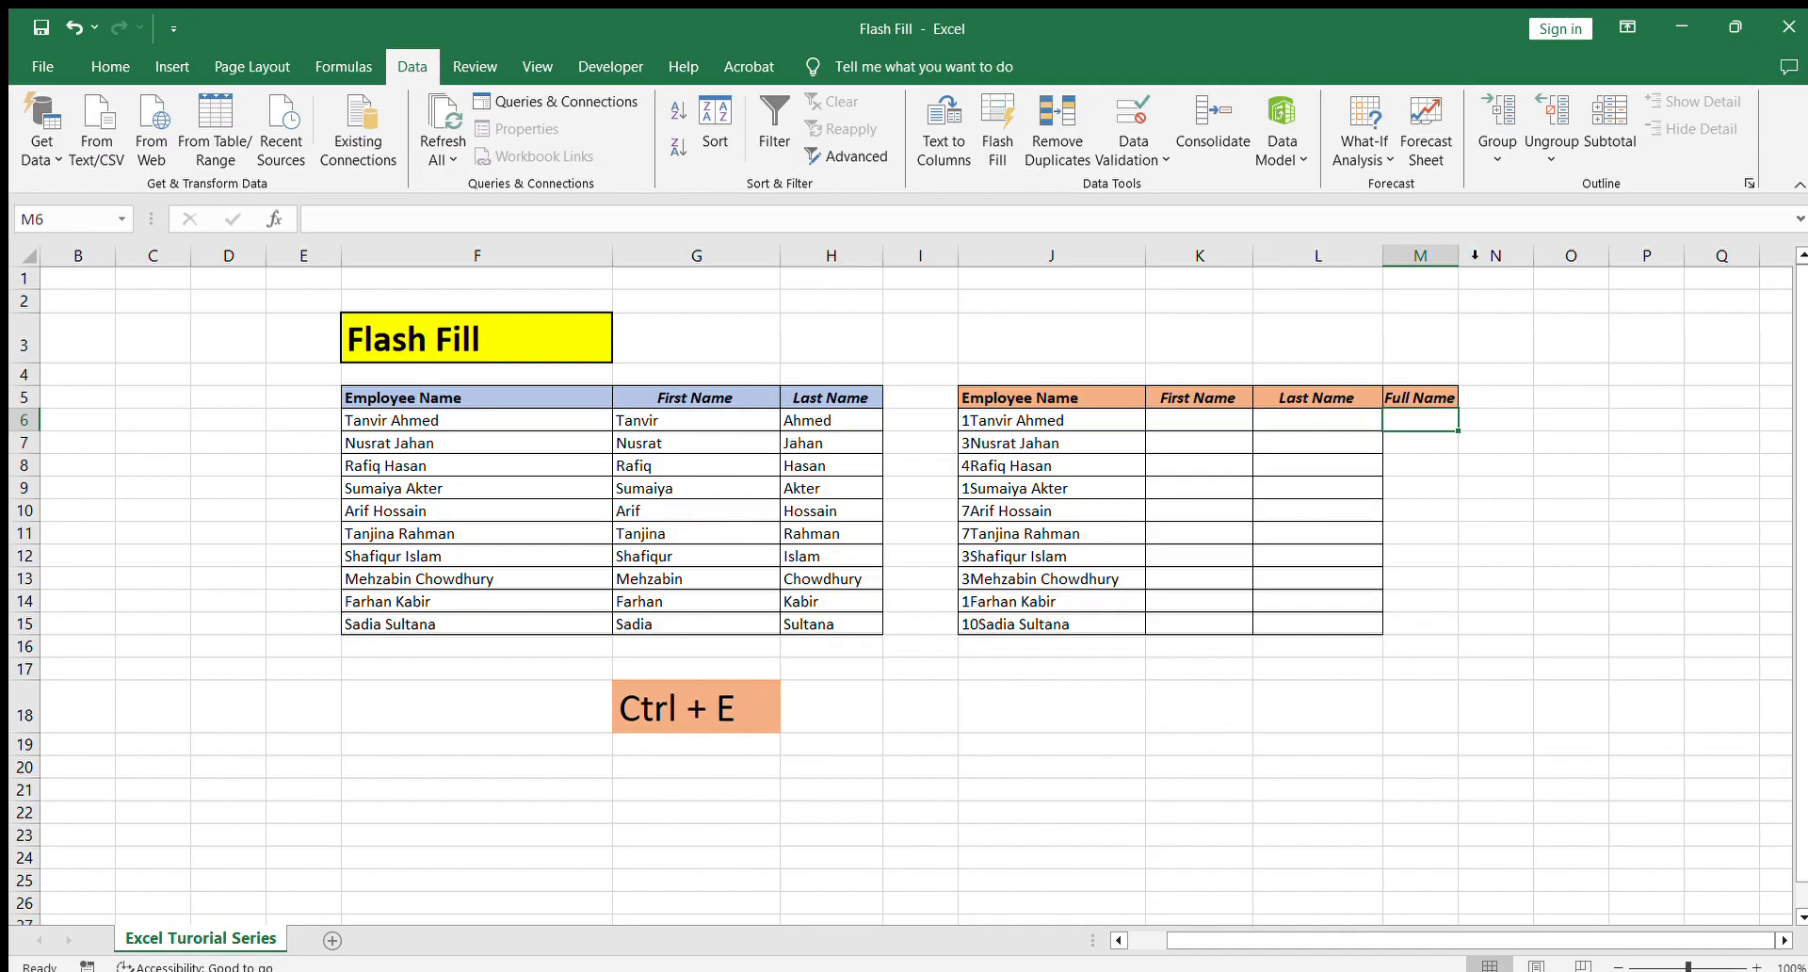
left_click_drag(1458, 255, 1559, 255)
Apply all borders to L6:M15 so the Full Name column matches the rest of the table.
left_click(1060, 421)
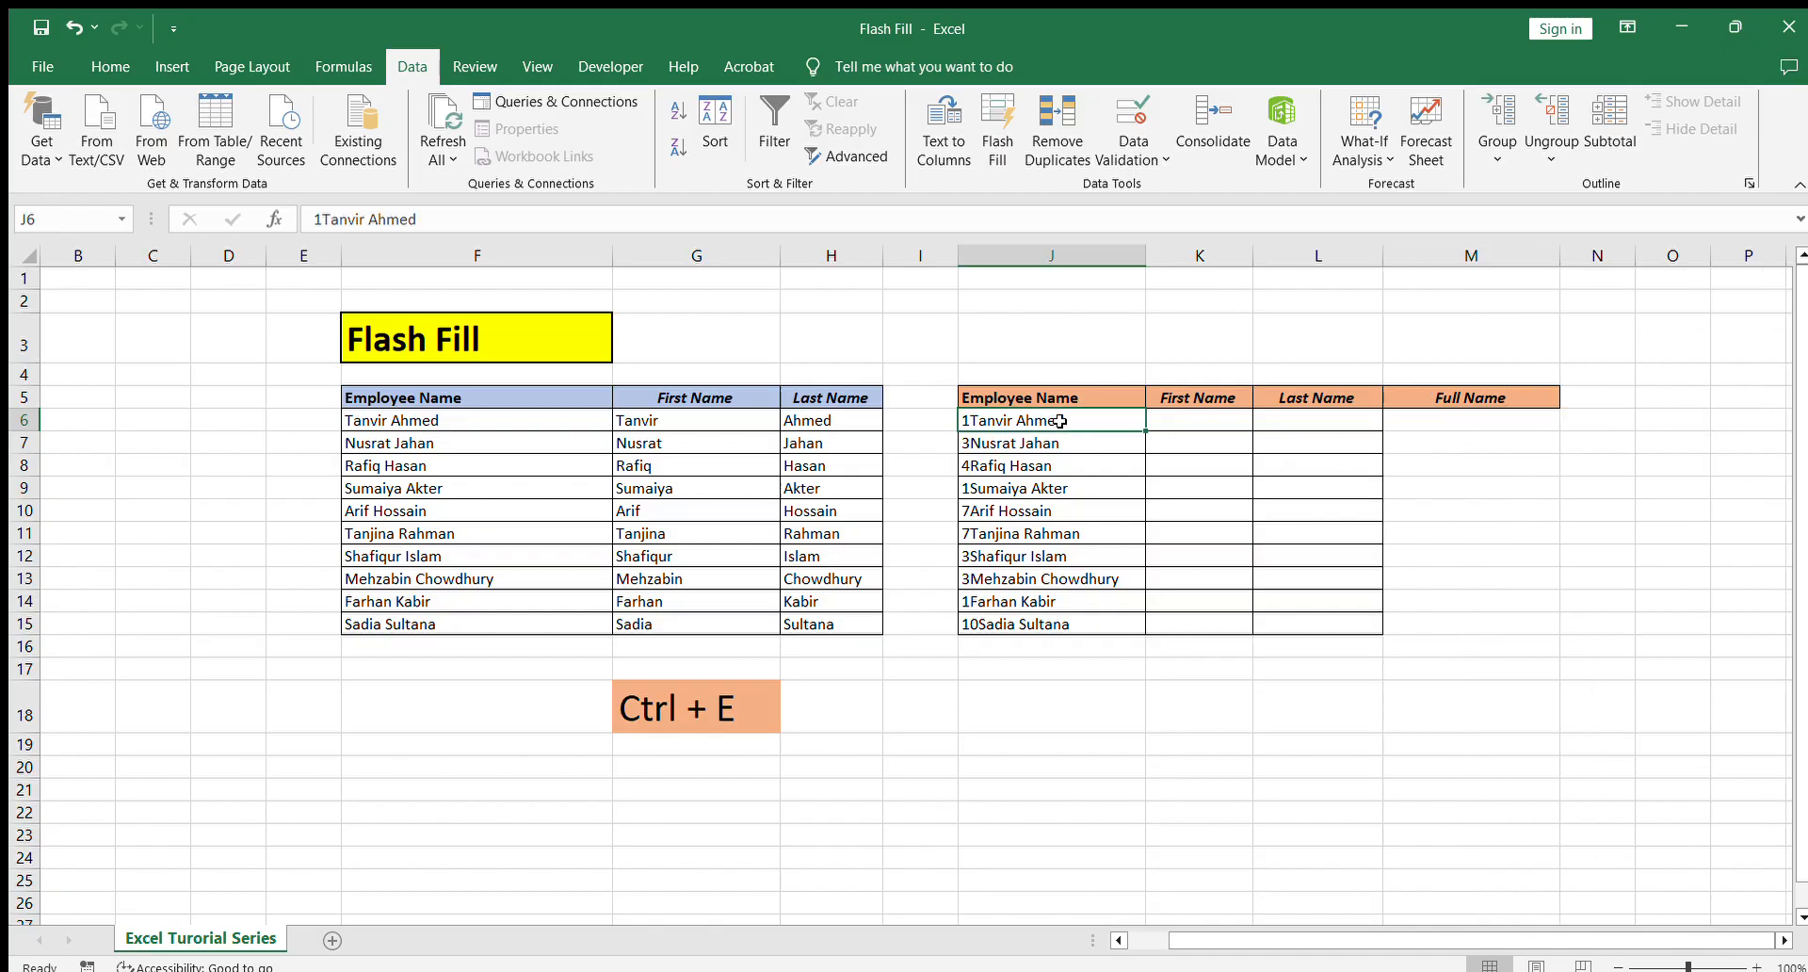
left_click(1489, 488)
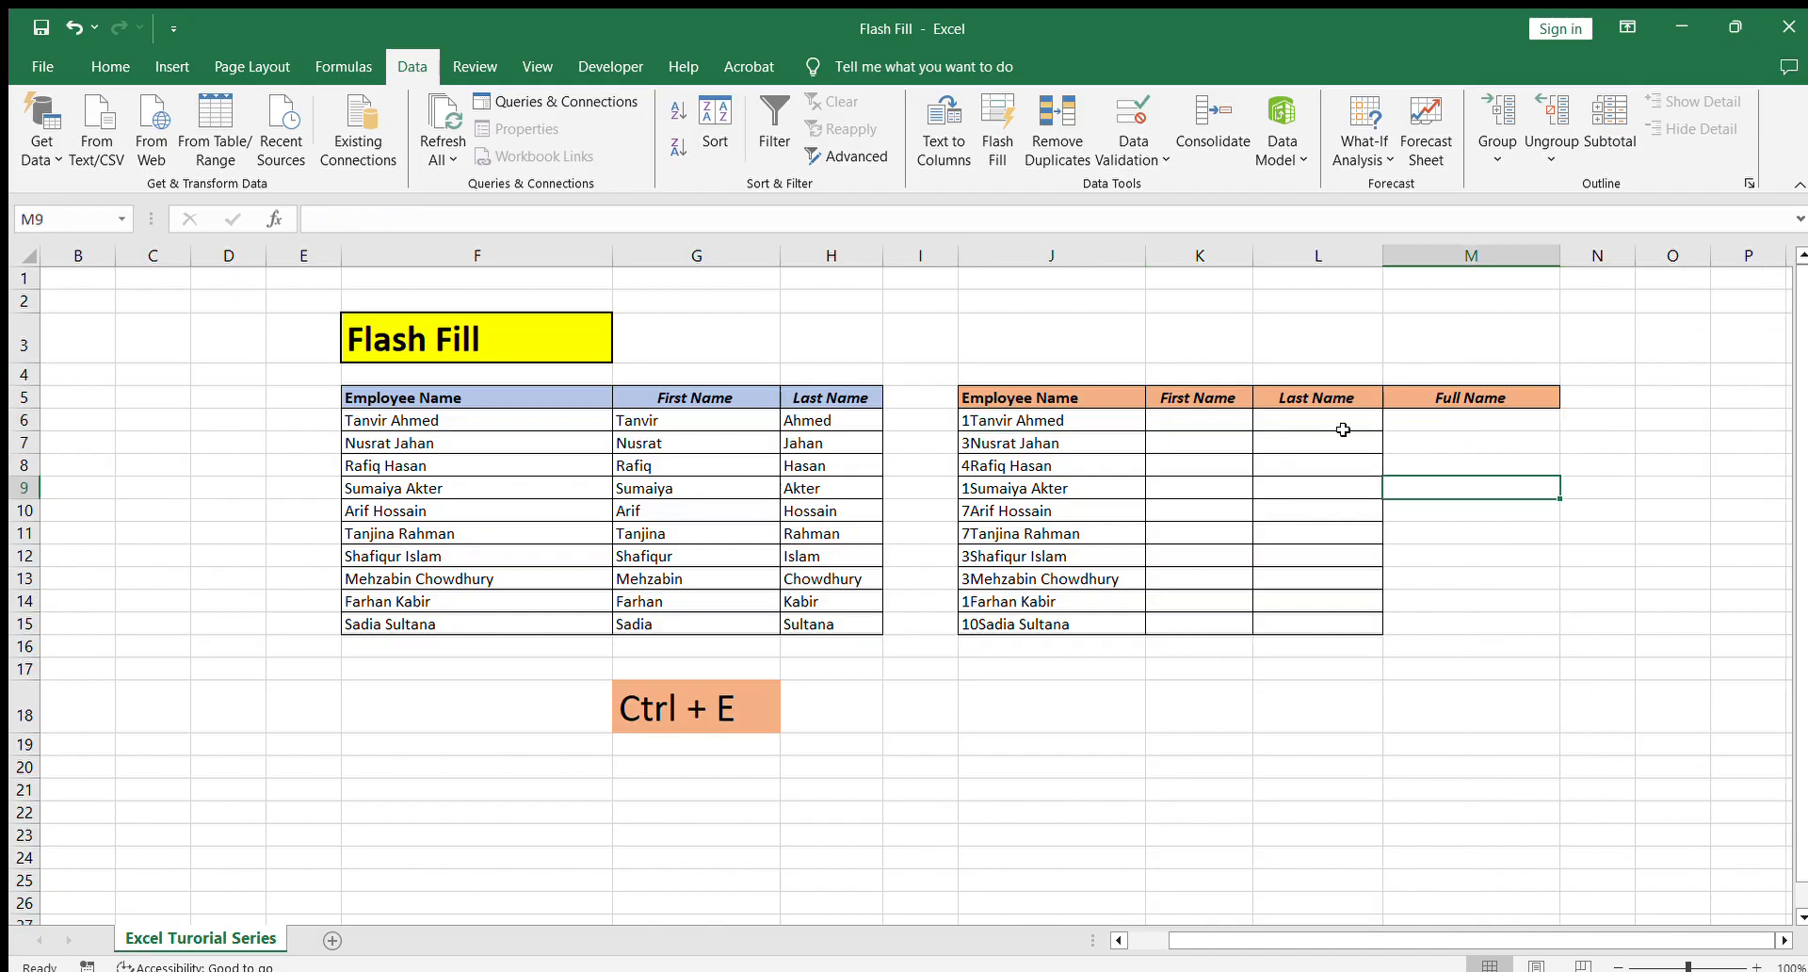
left_click_drag(1344, 424, 1486, 614)
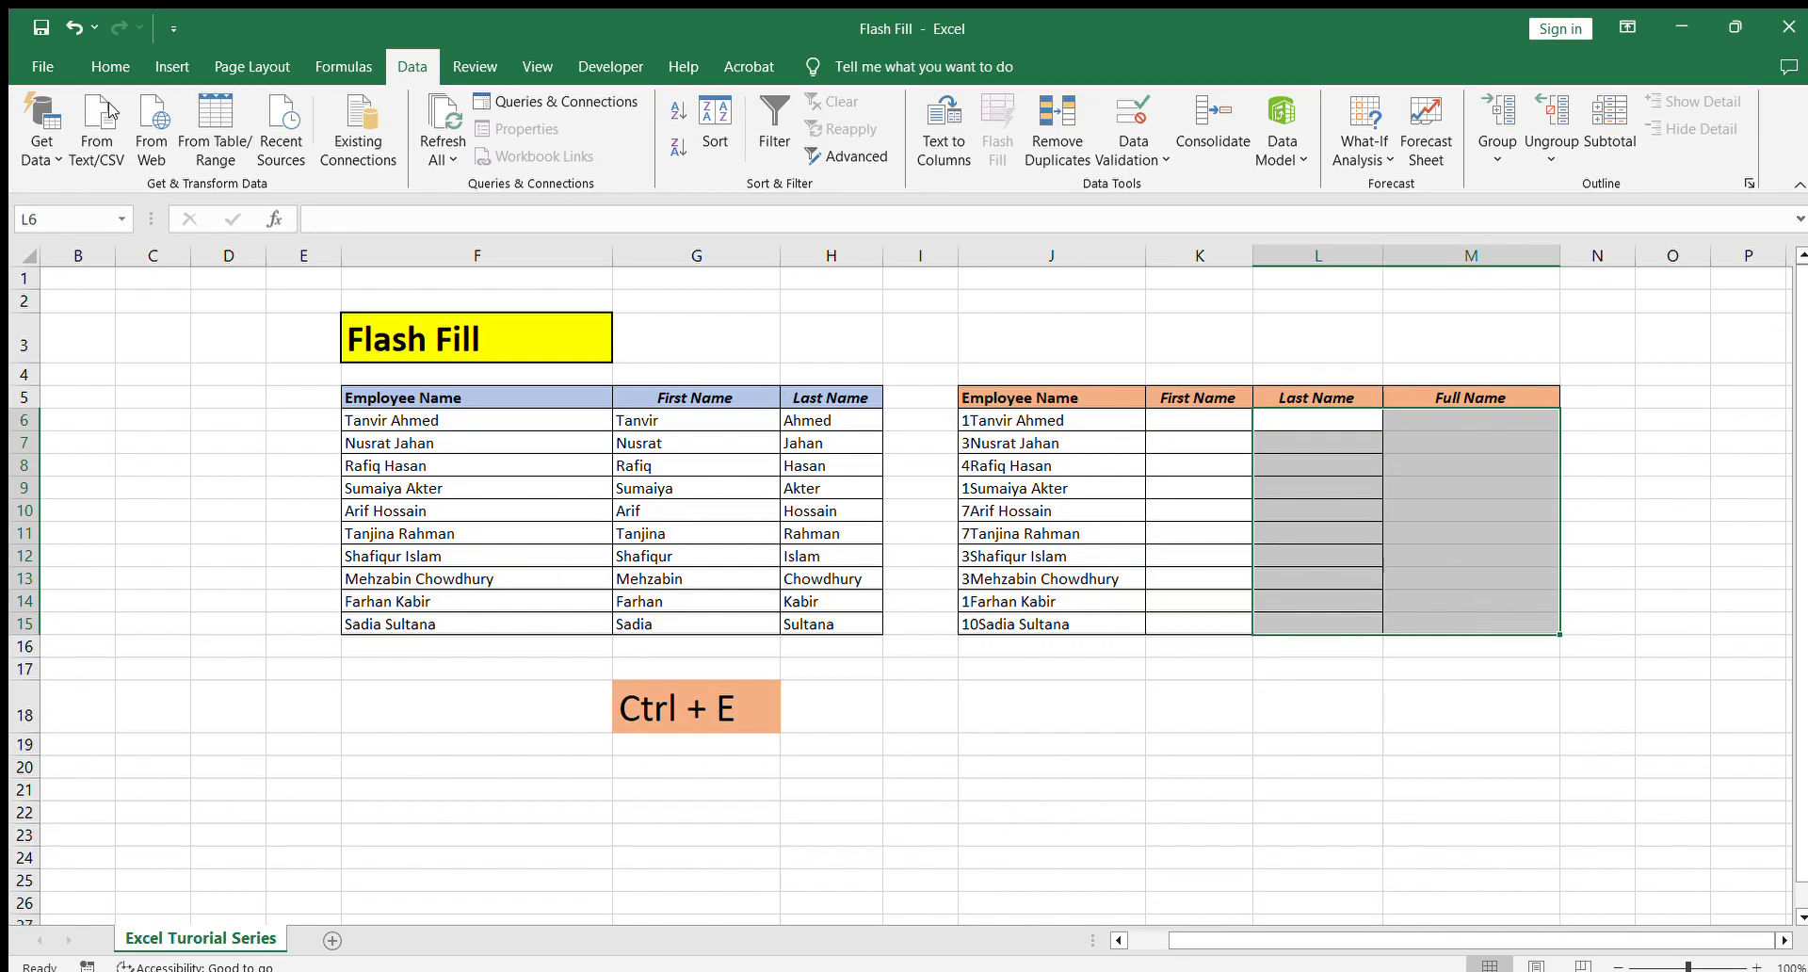
left_click(110, 66)
left_click(1471, 555)
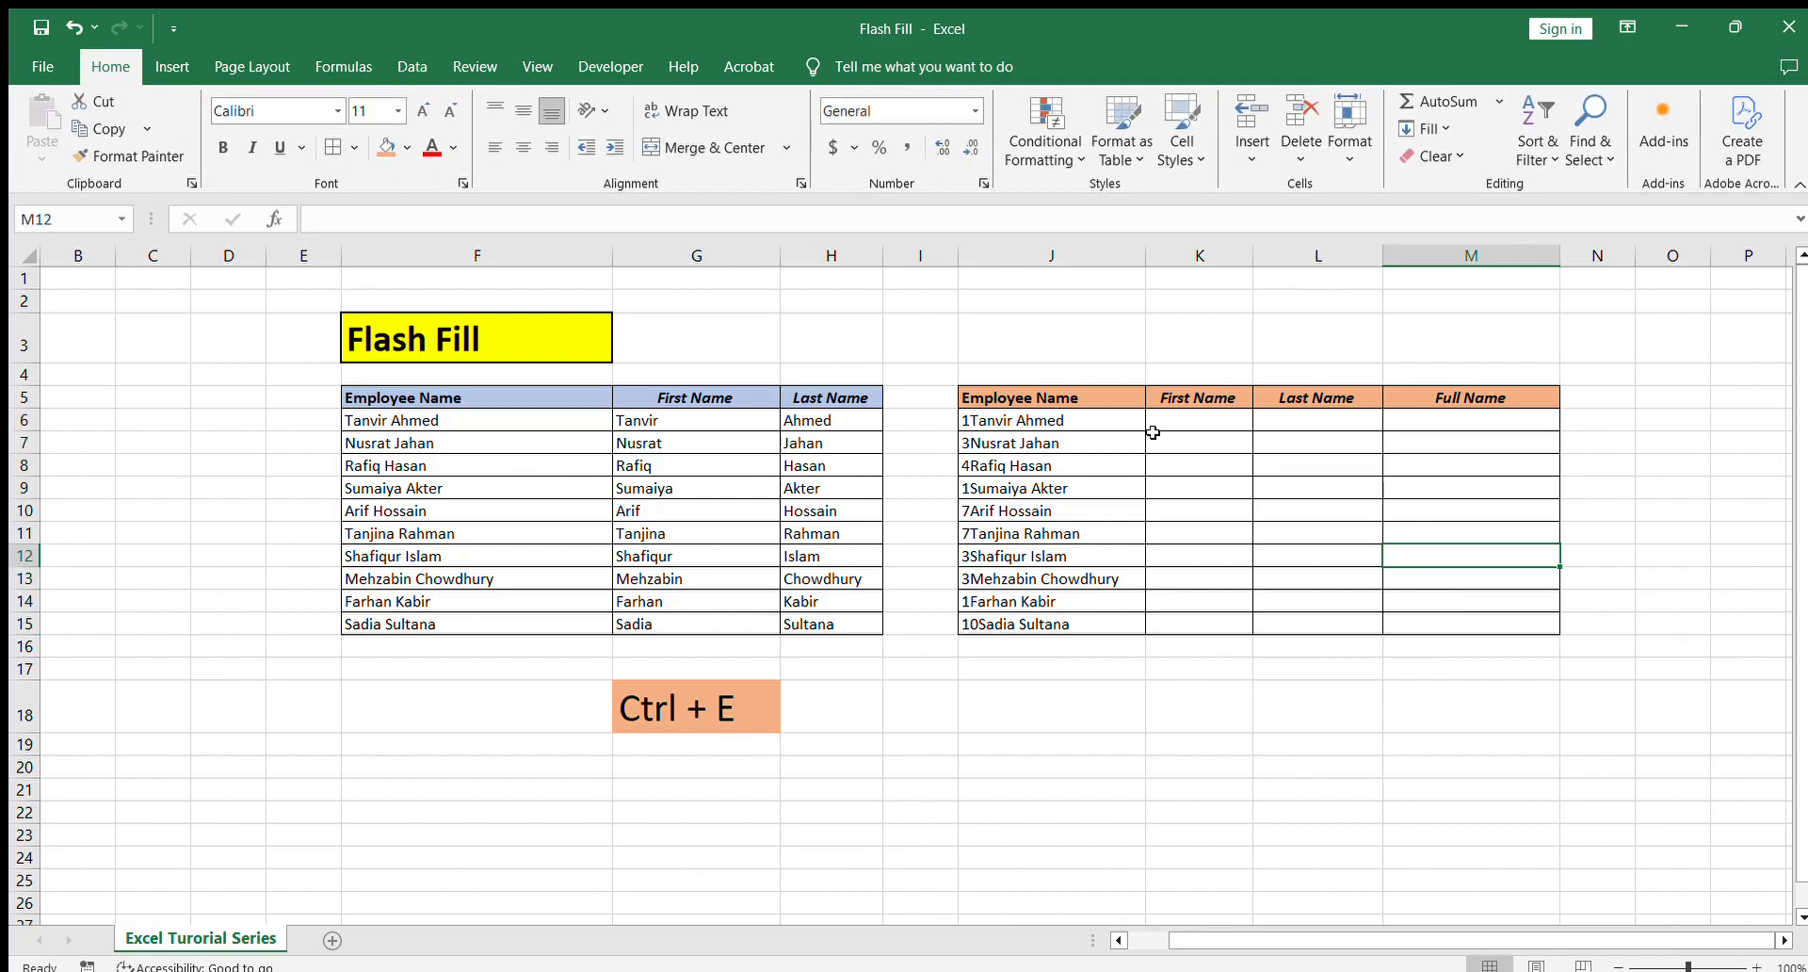
Enter the first employee's first name in K6 and last name in L6 as samples, without the leading number.
left_click(1191, 419)
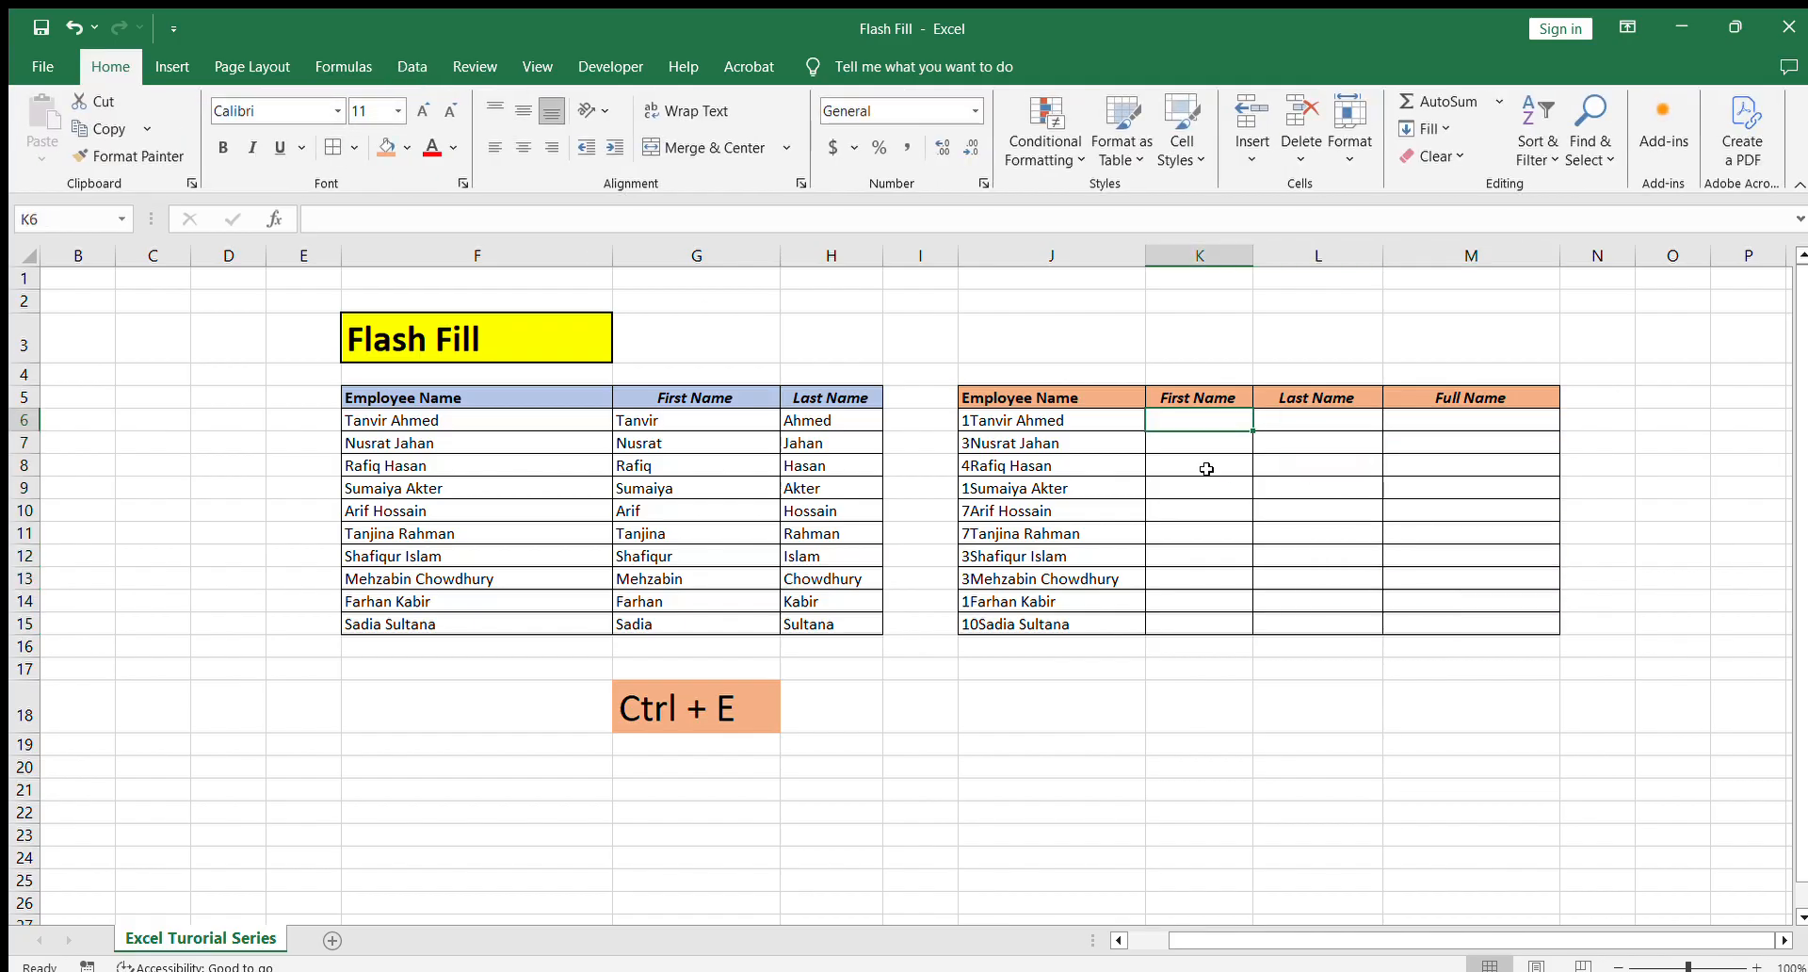
type("Tanvir")
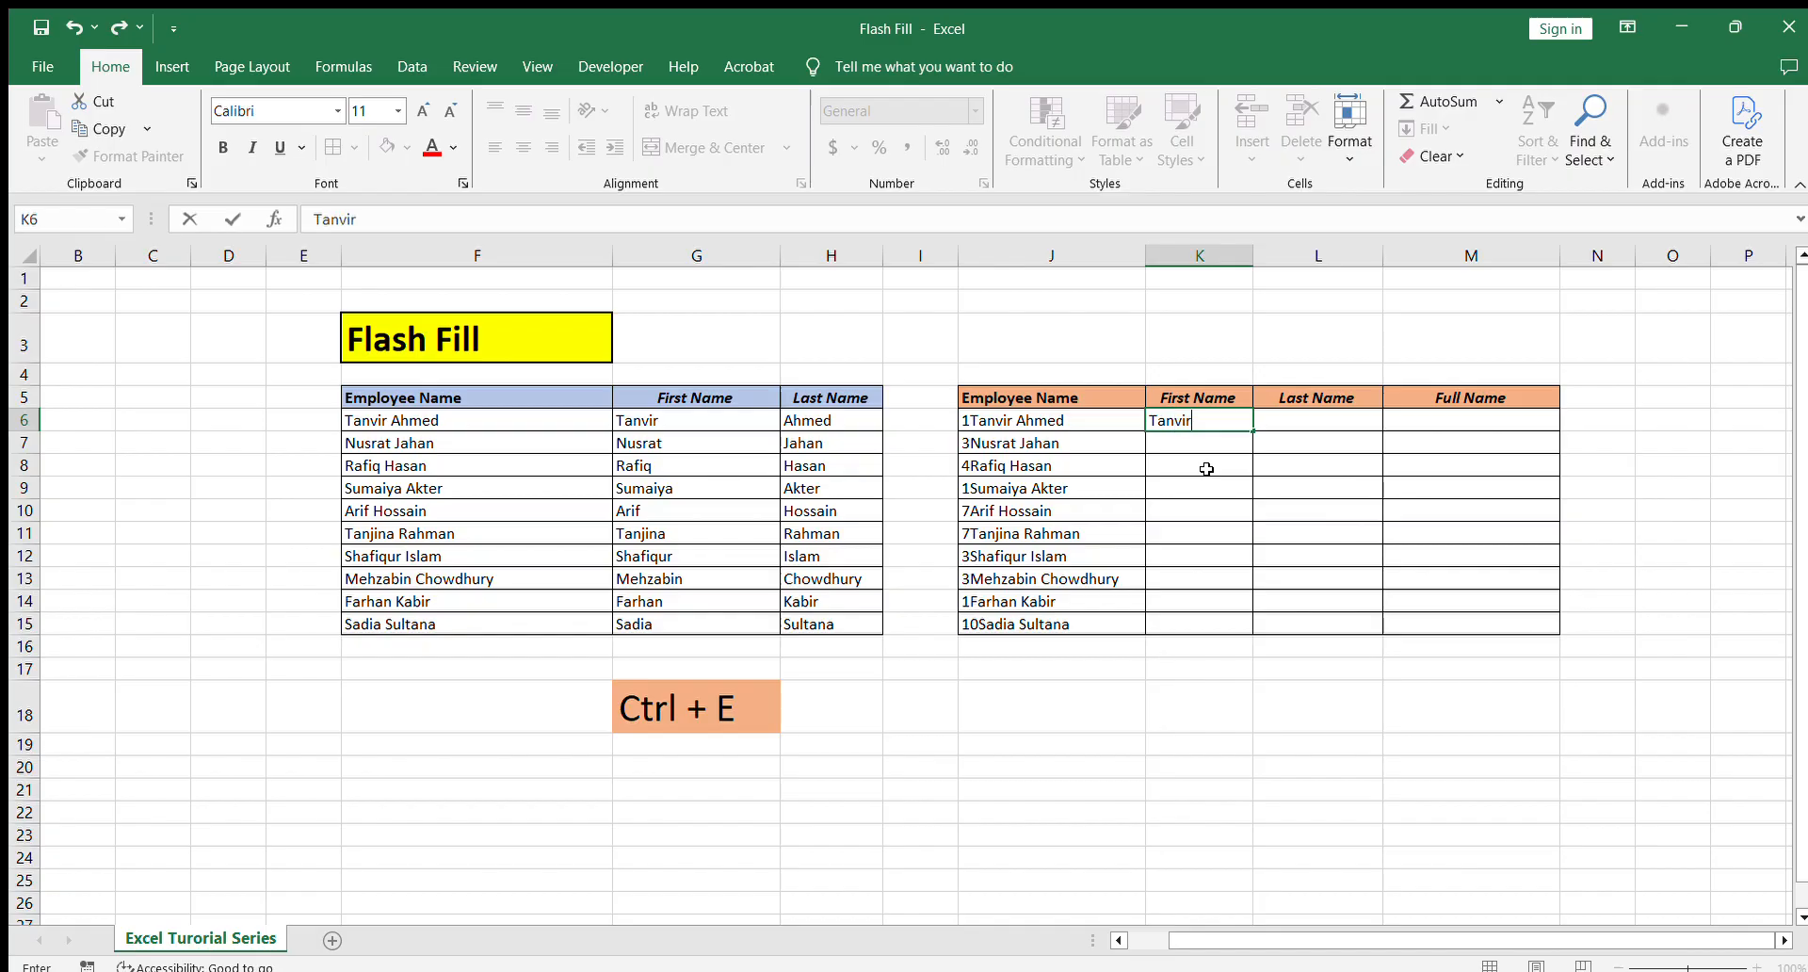
key("Tab")
type("Ahm")
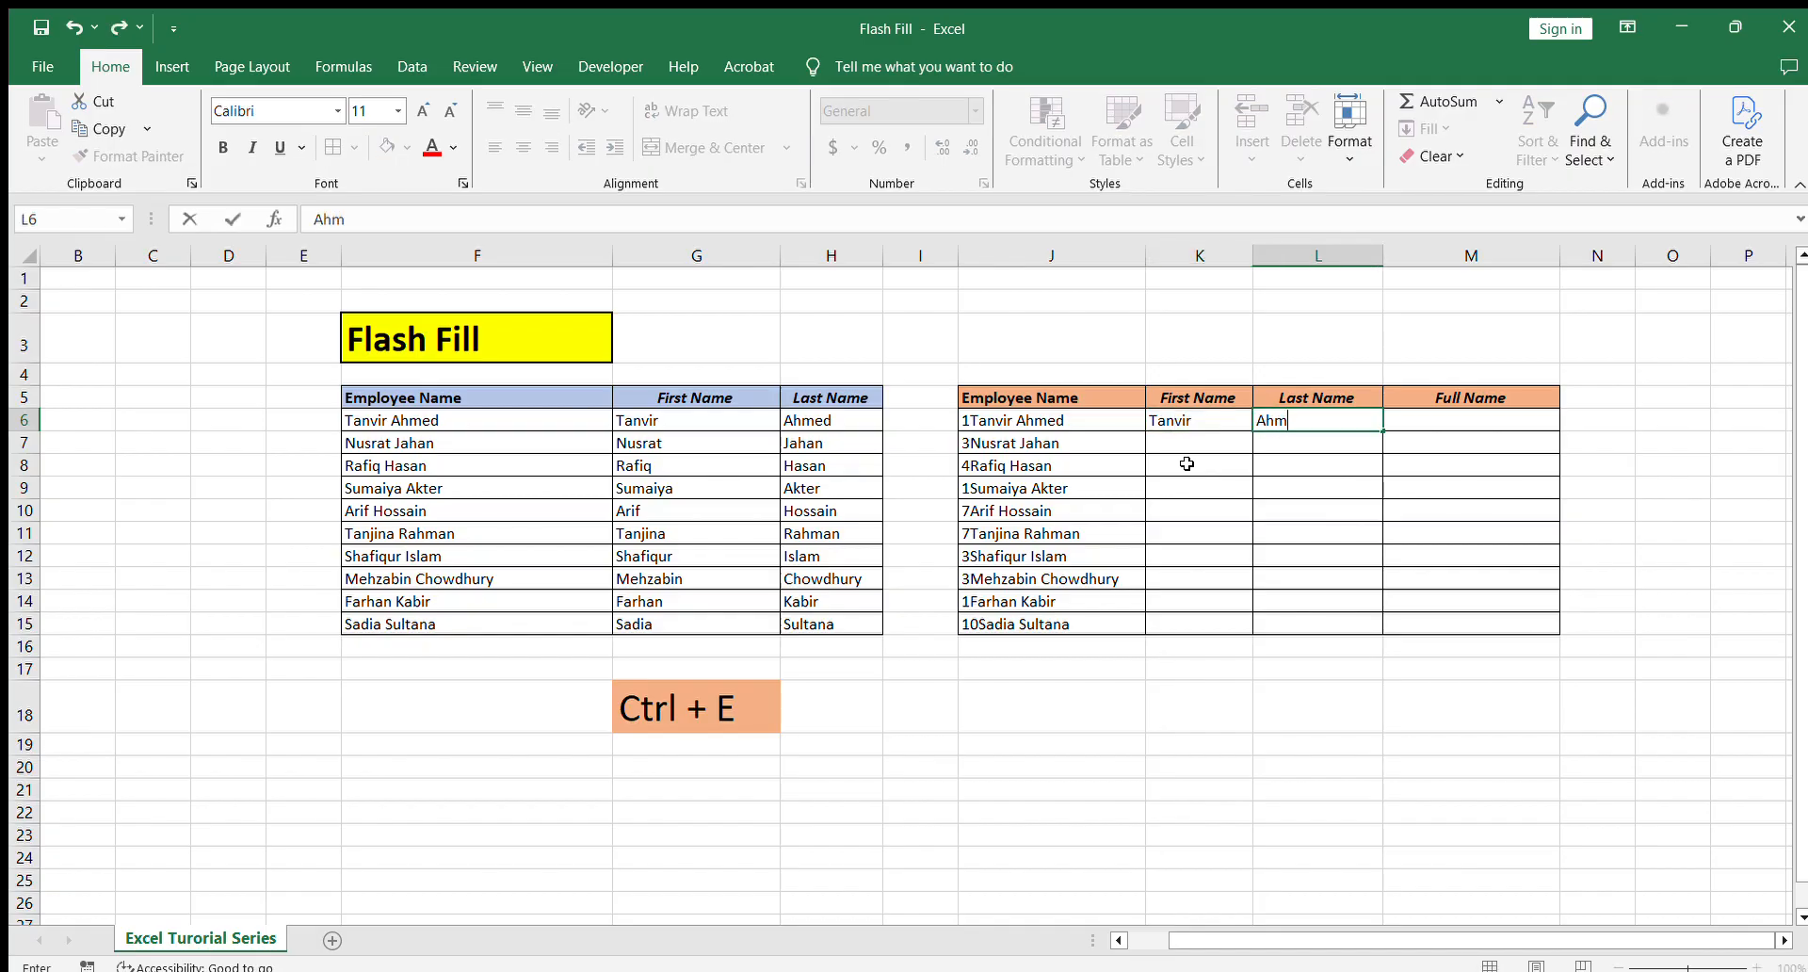
type("ed")
key("shift+Tab")
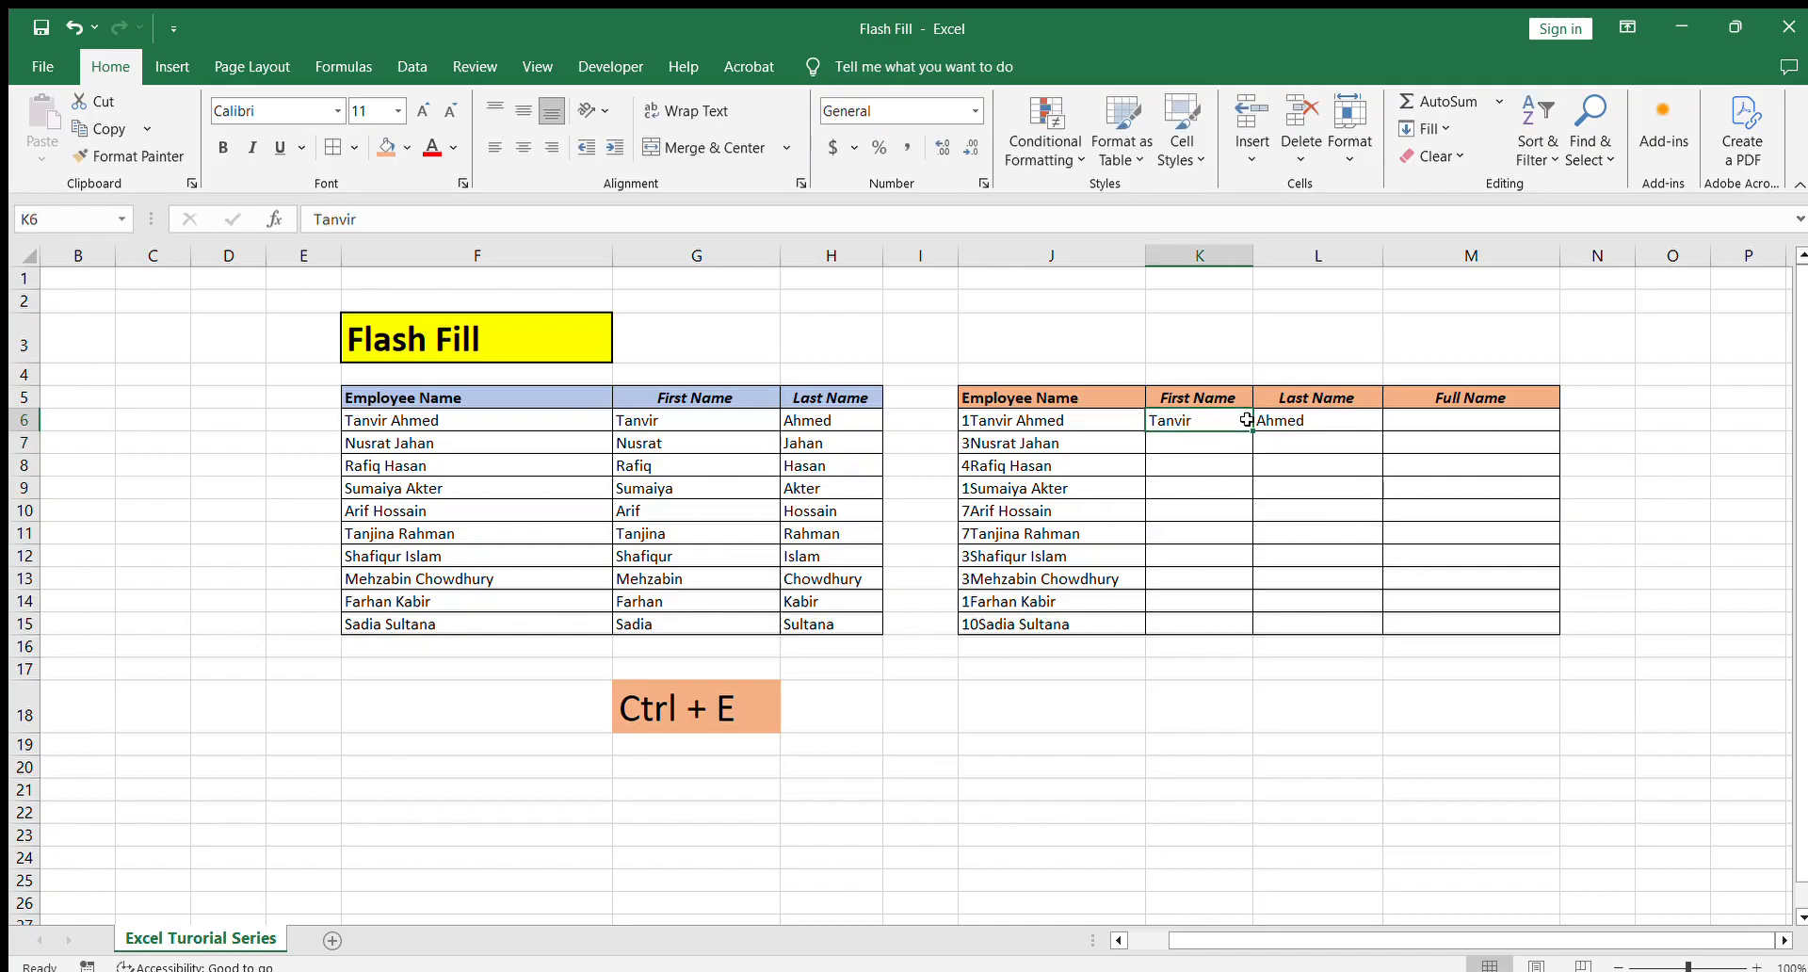
Flash Fill K7:K15 and L7:L15 from the first and last name samples in K6 and L6.
left_click(1267, 420)
left_click(1229, 421)
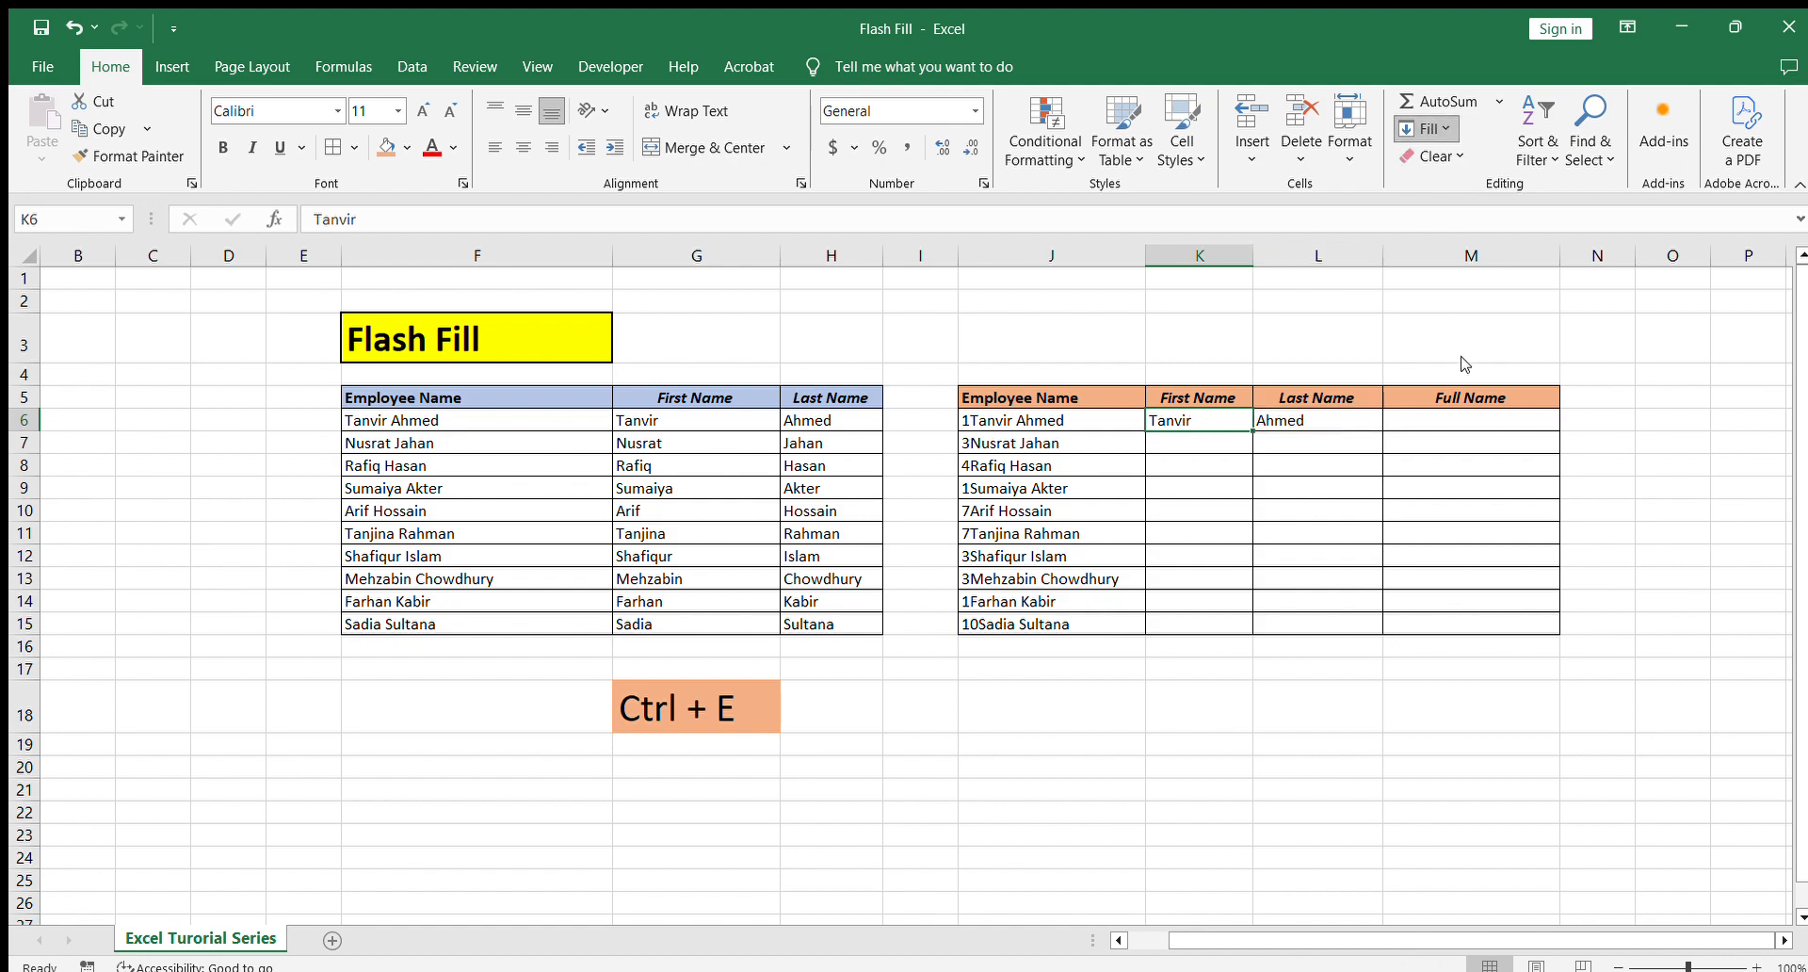
key("ctrl+e")
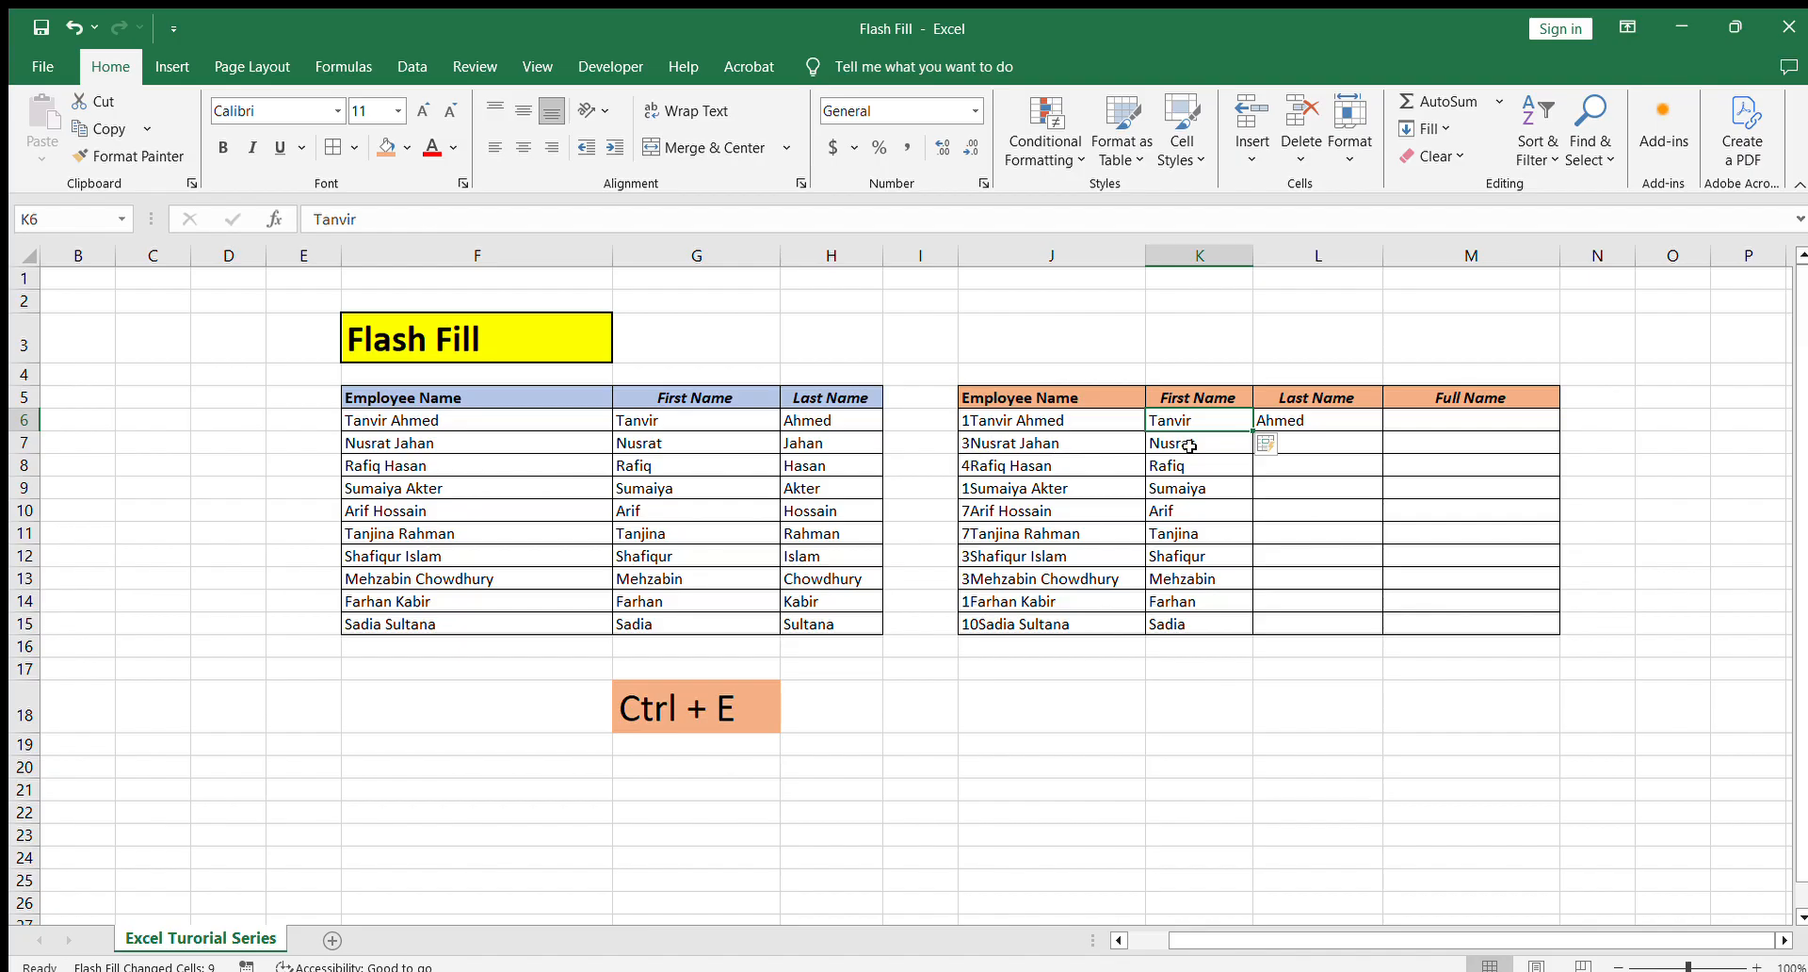
left_click_drag(1189, 446, 1199, 629)
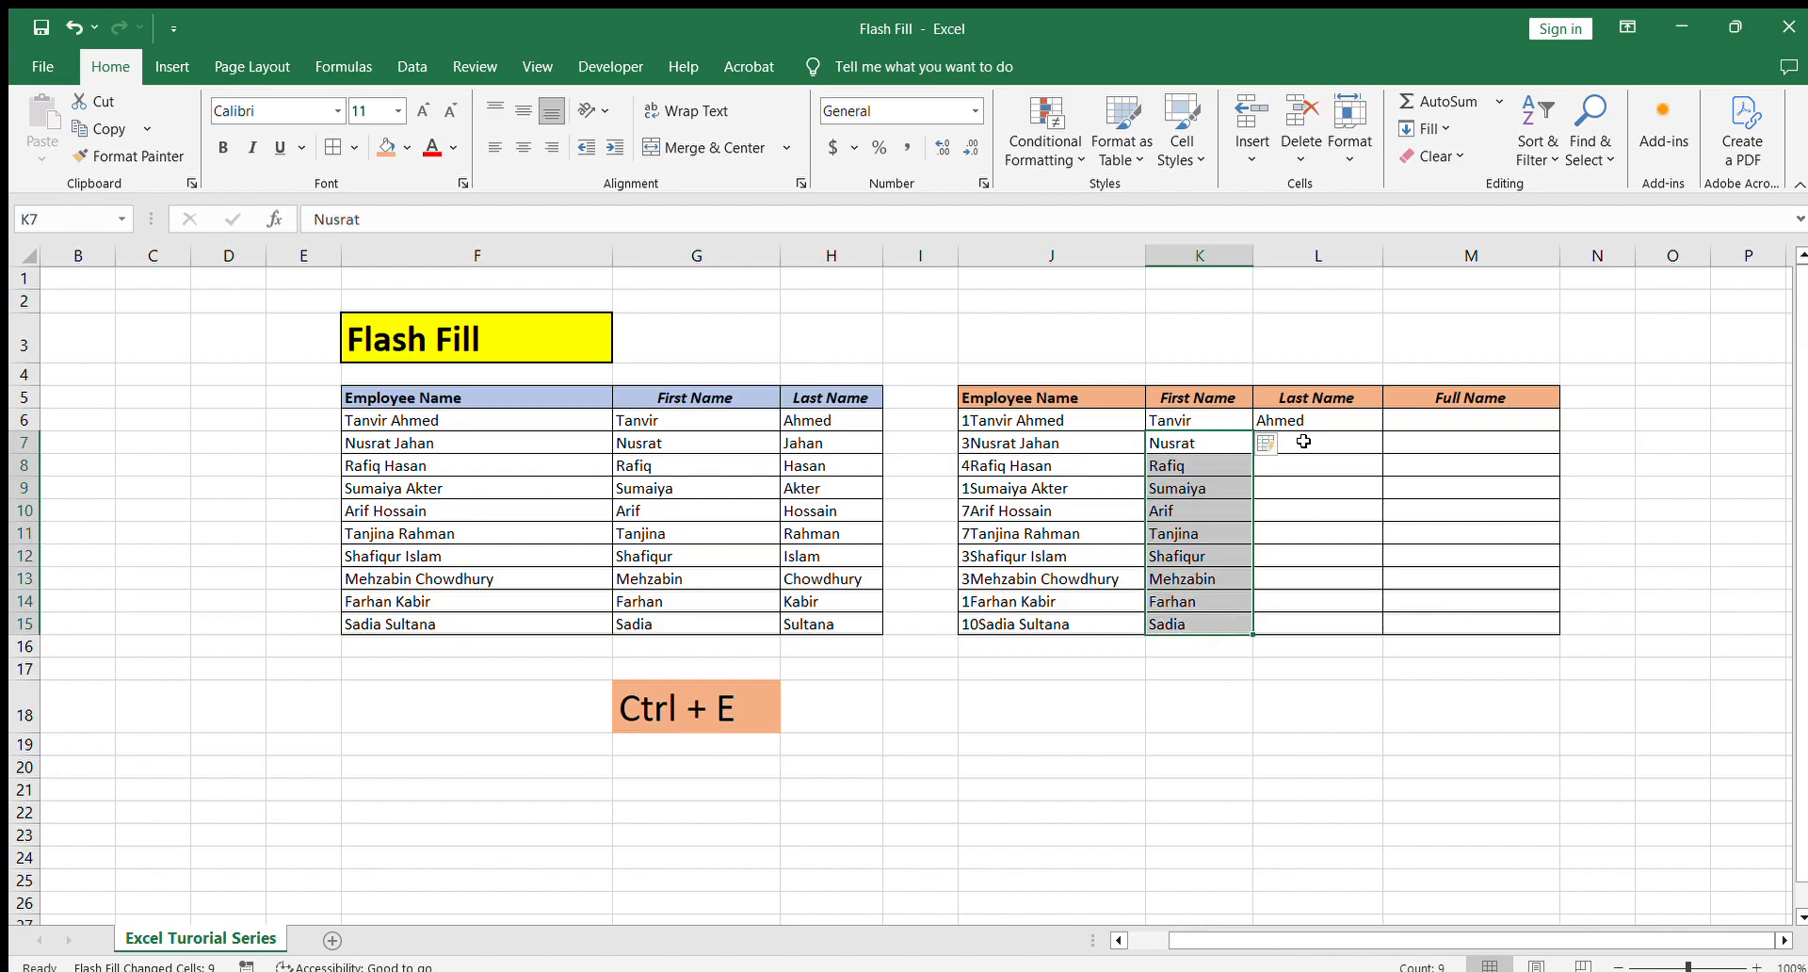
left_click(1317, 422)
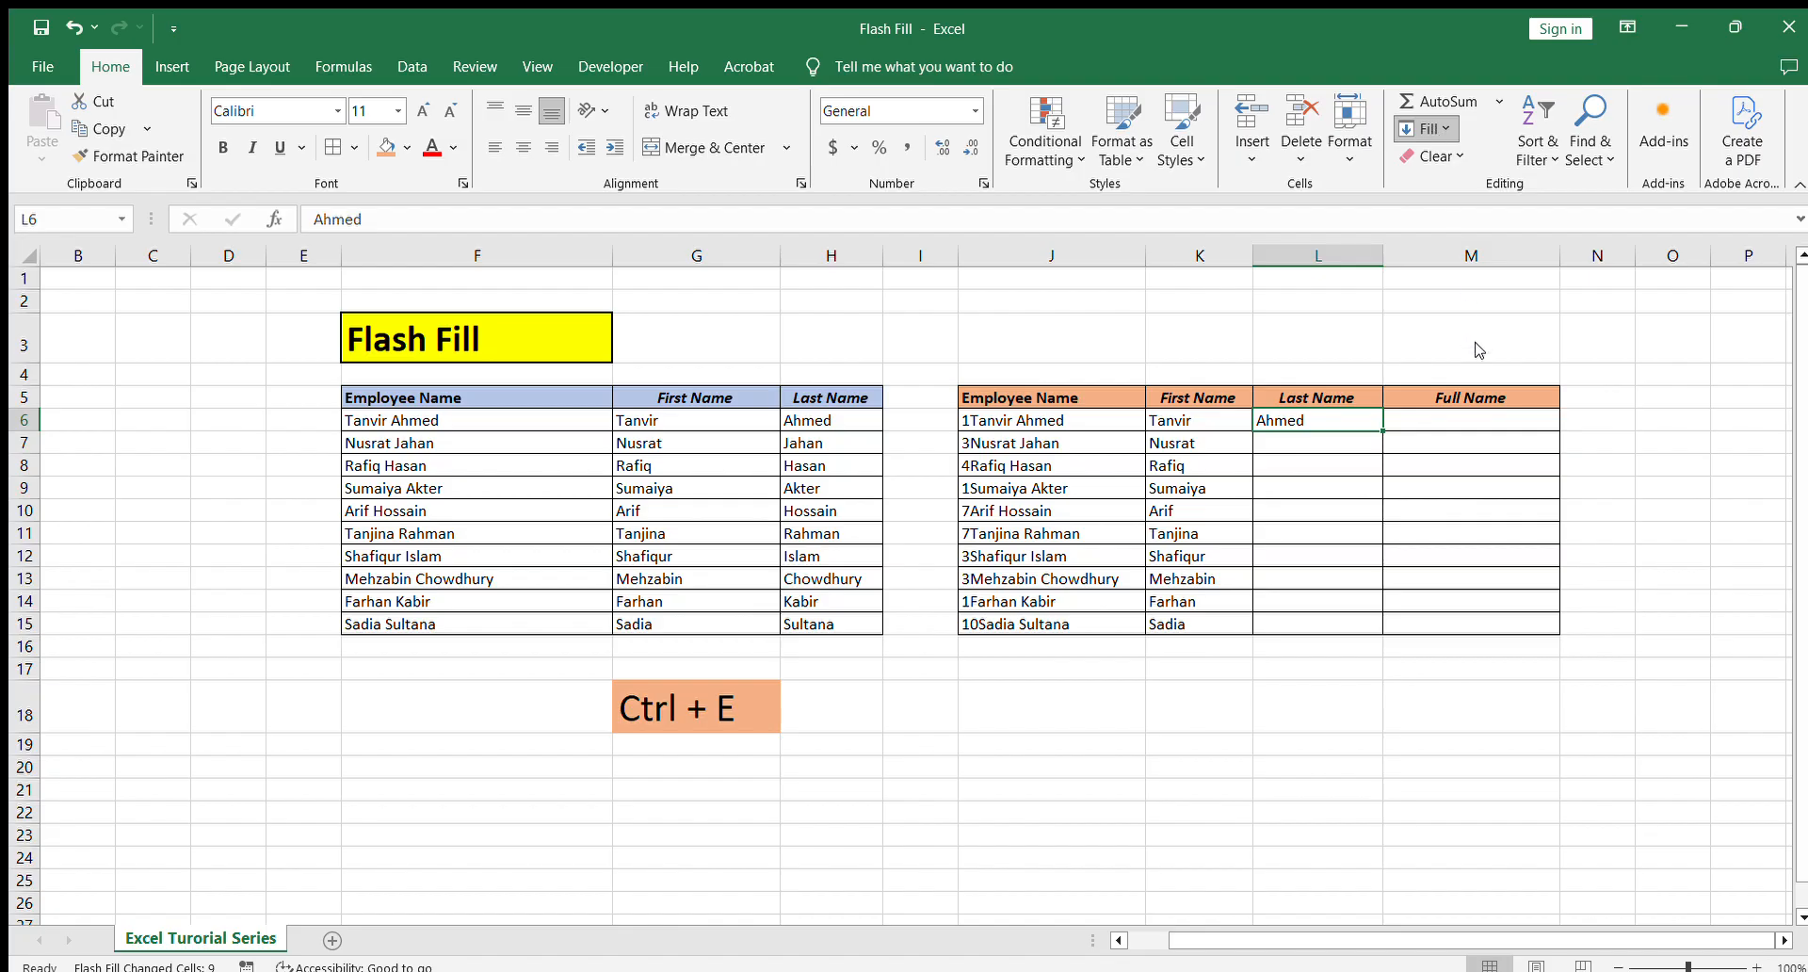
left_click(1295, 644)
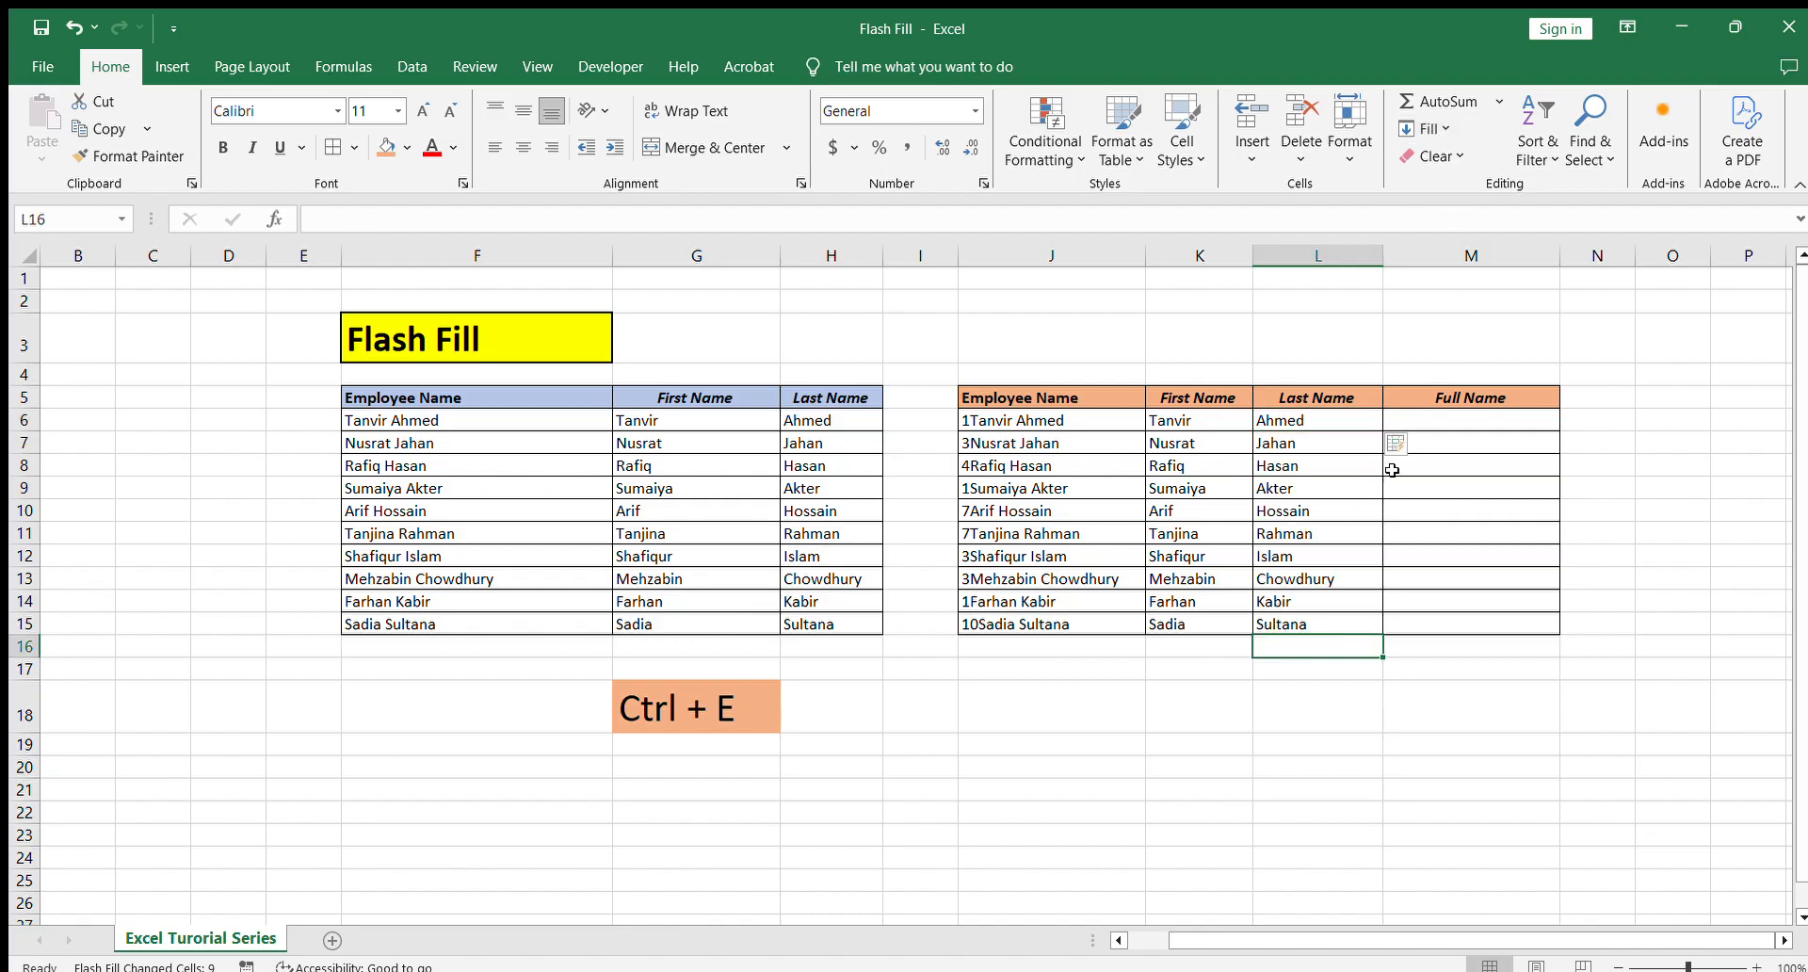
Enter the first employee's full name without the leading number in M6 as the Full Name sample.
left_click(1456, 417)
type("Tan")
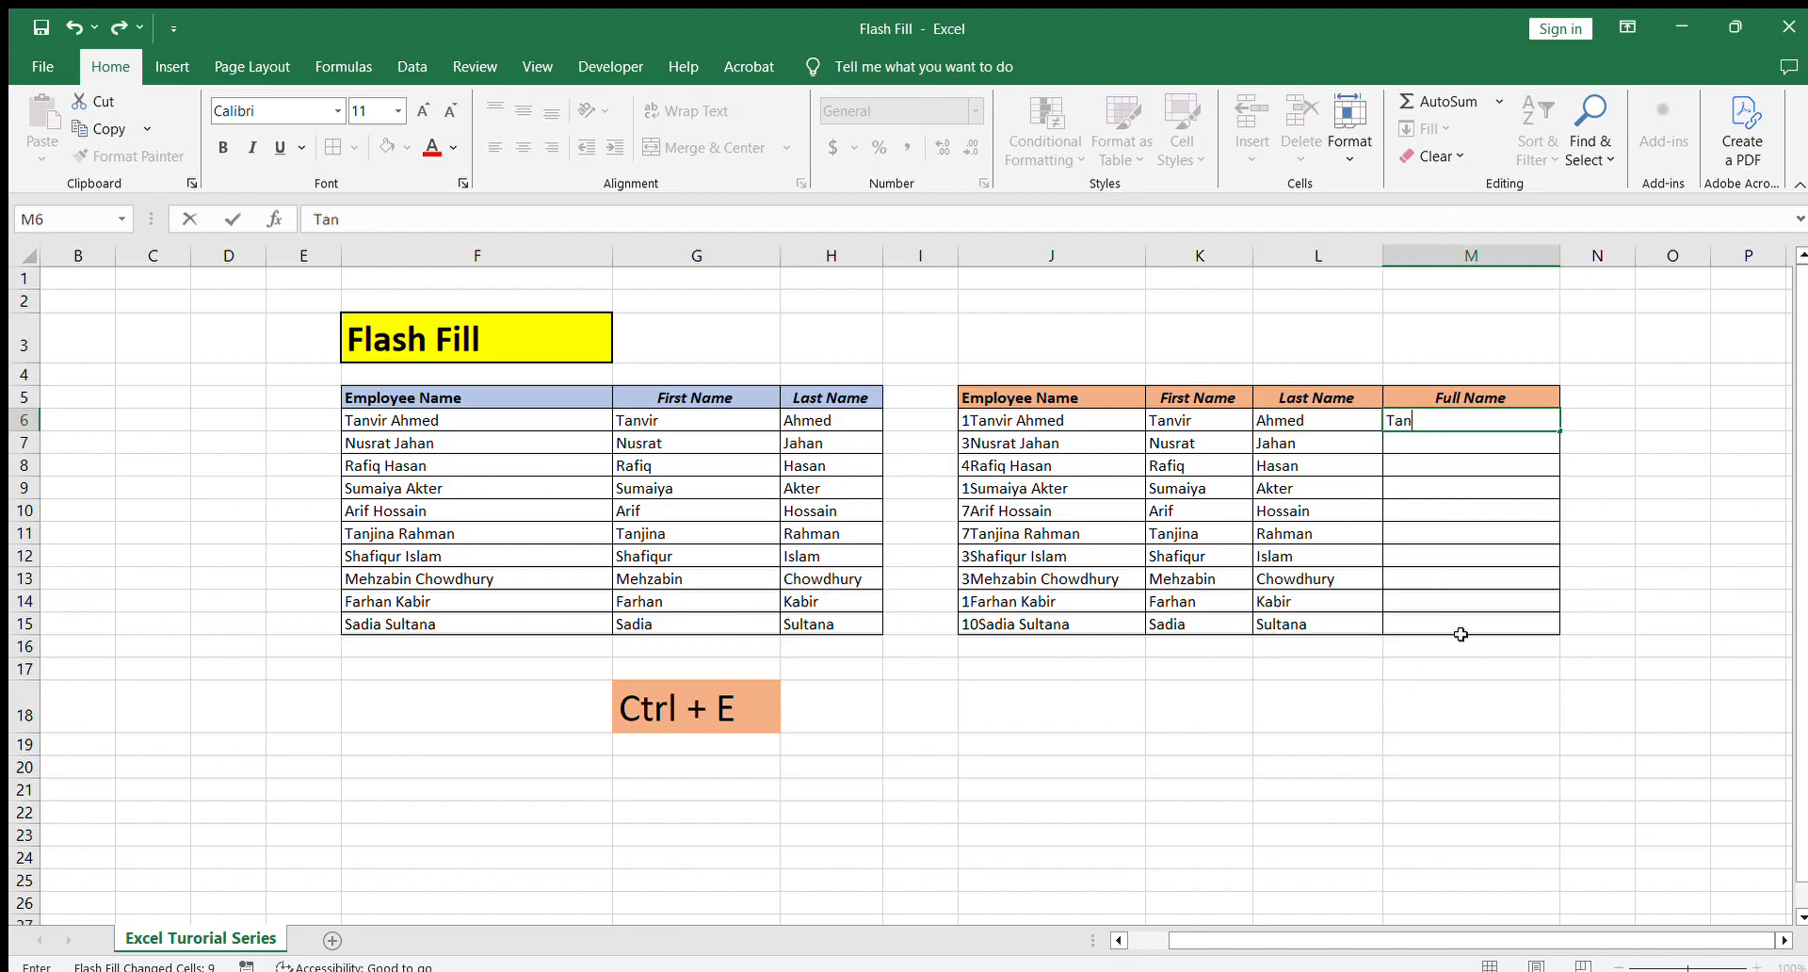
type("vir Ahmed")
key("Return")
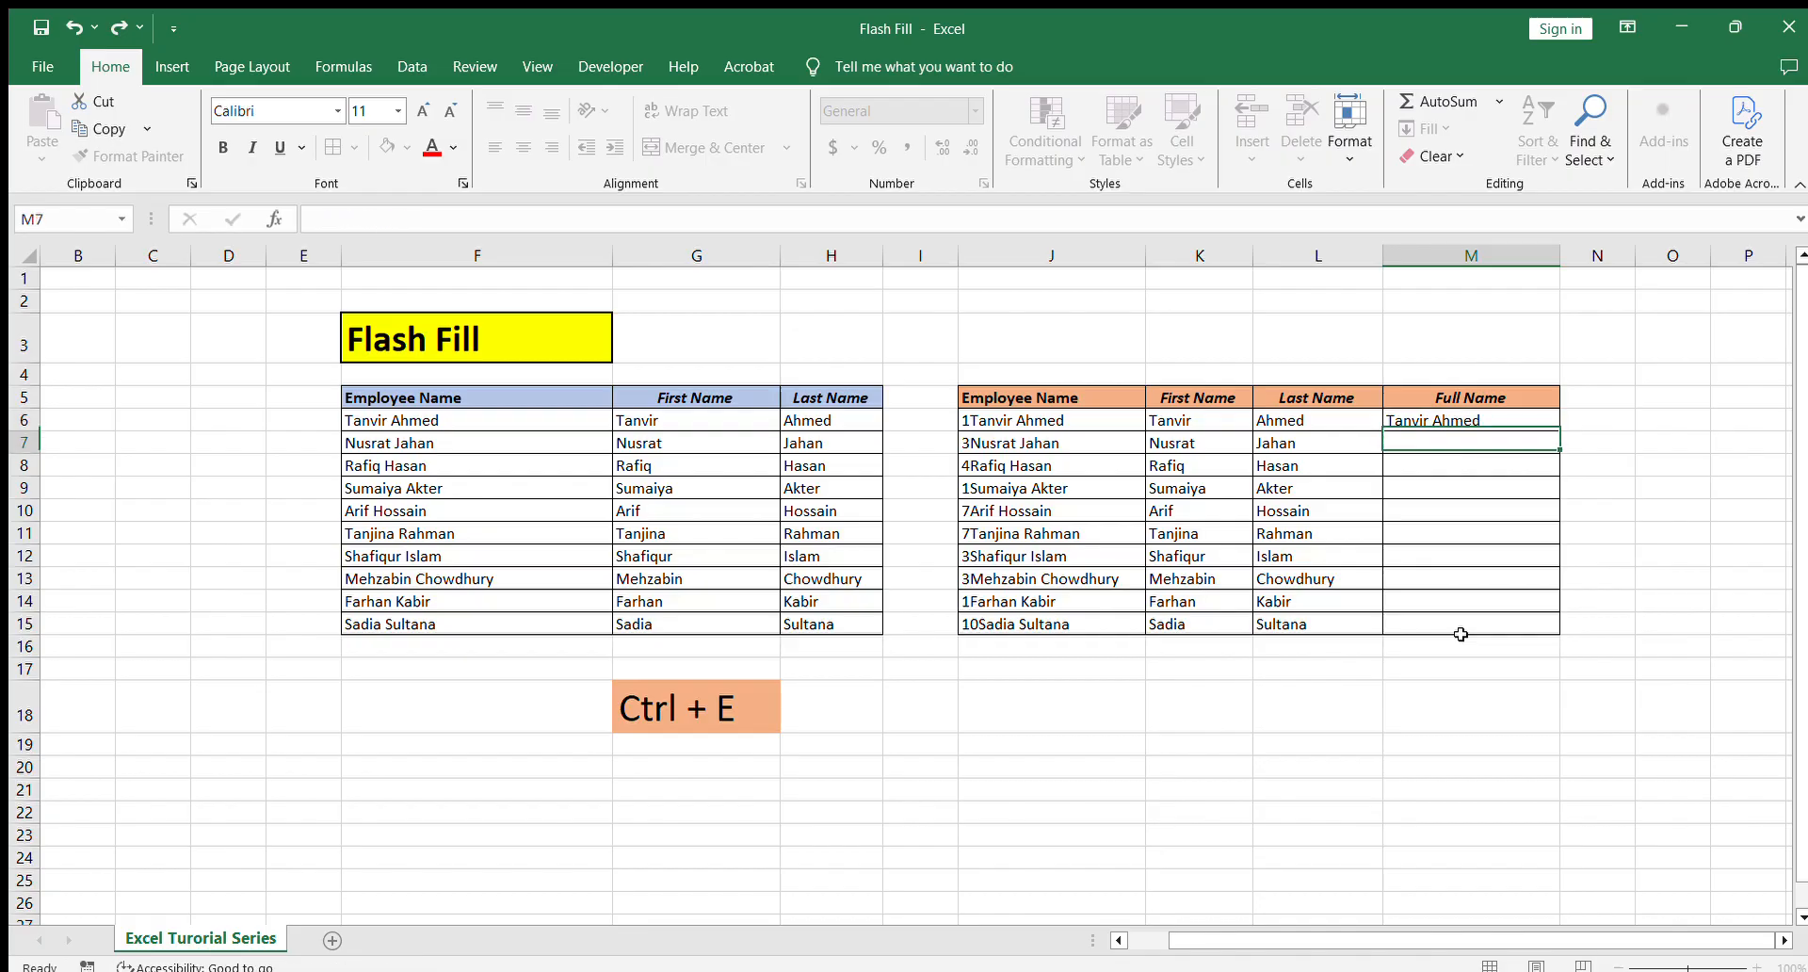
Flash Fill M7:M15 from the full name sample in M6 and review the filled names.
left_click(1490, 424)
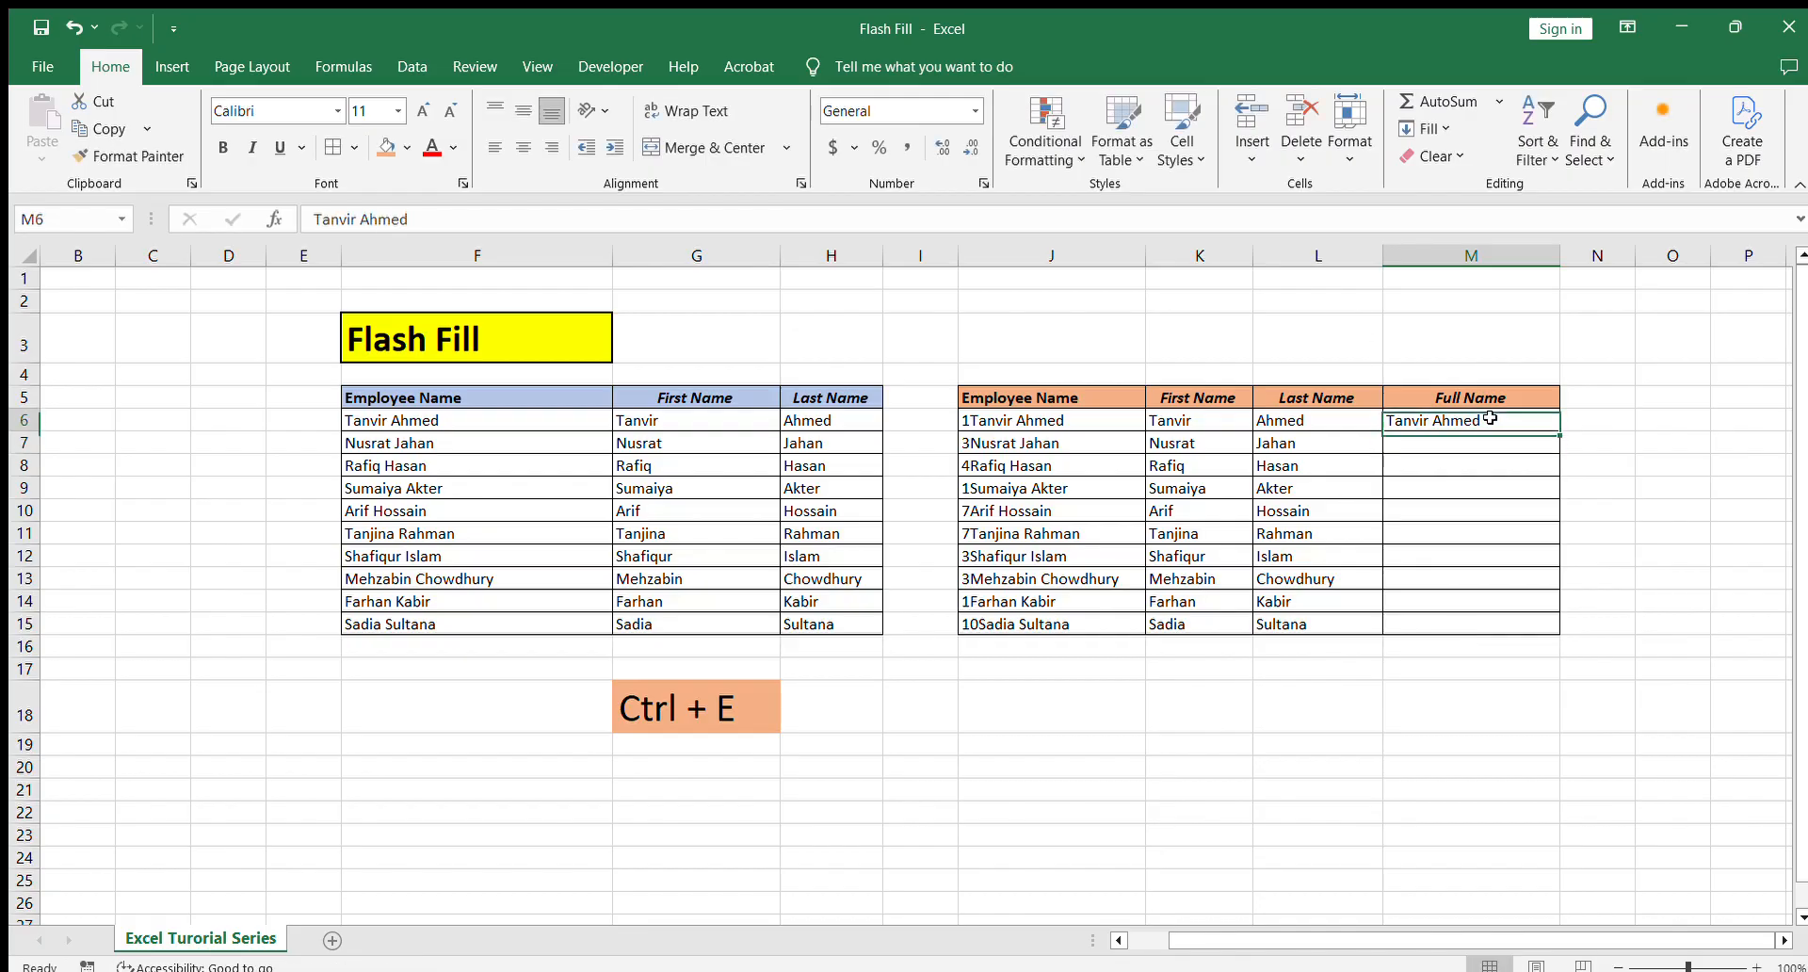
key("ctrl+e")
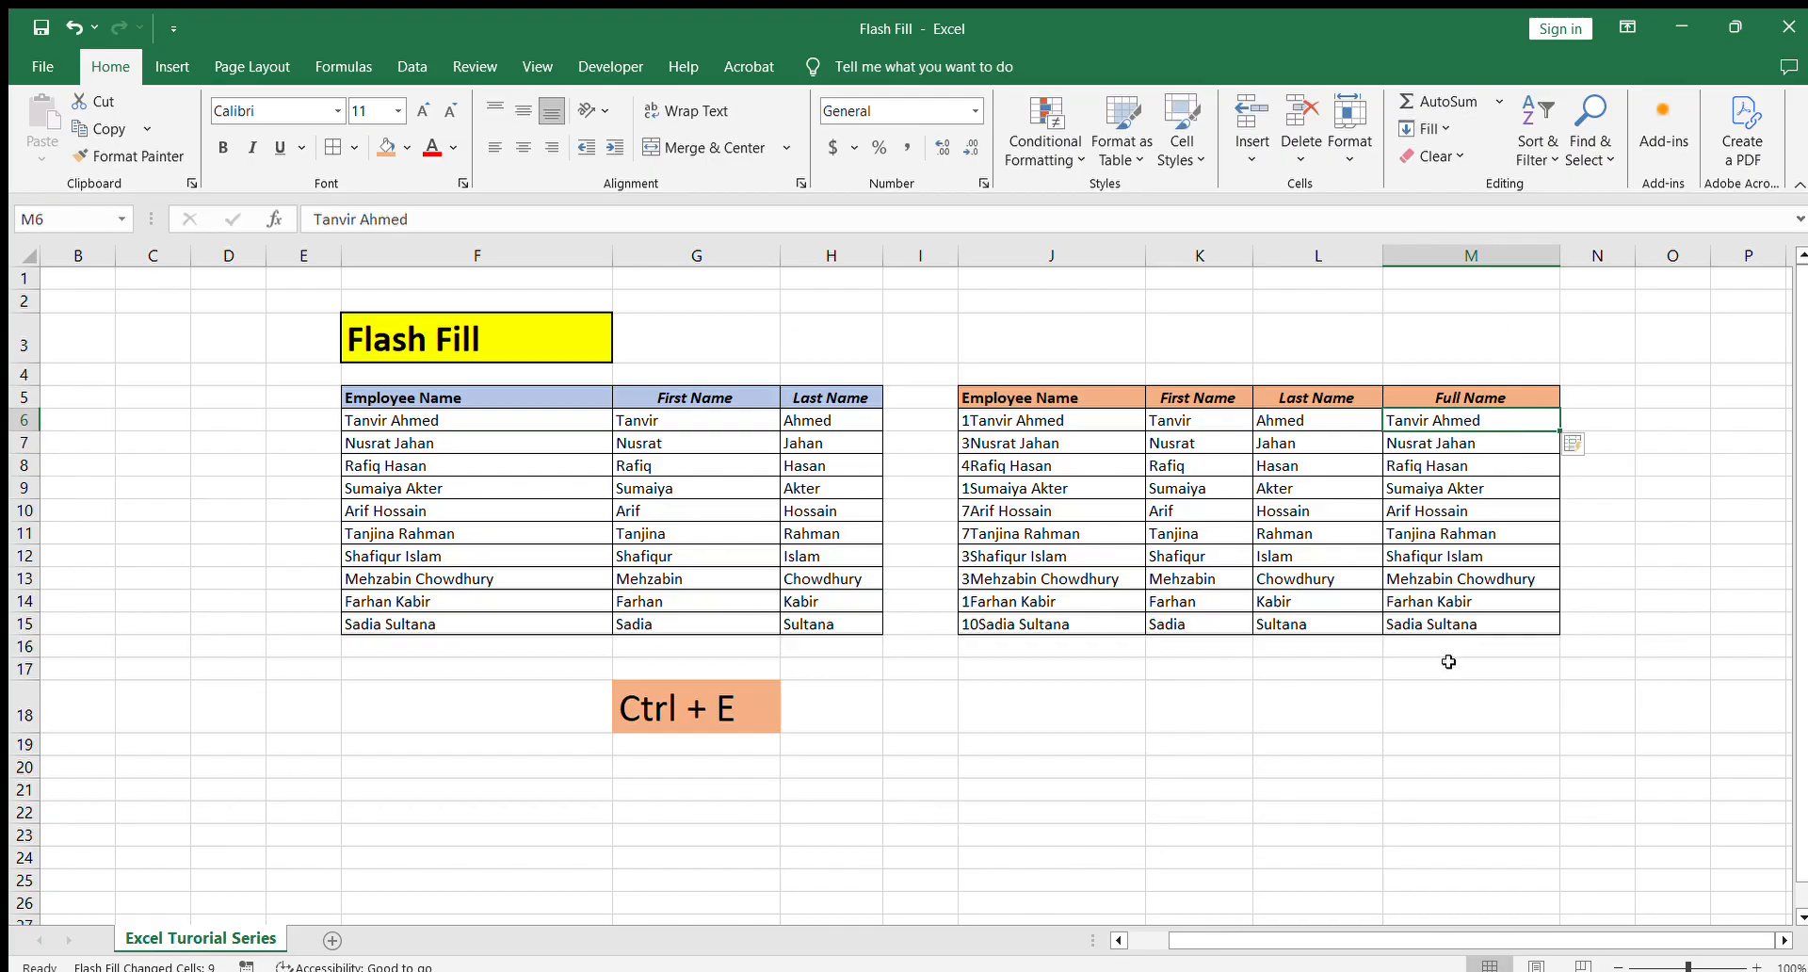
left_click_drag(1465, 624, 1464, 427)
left_click(1441, 556)
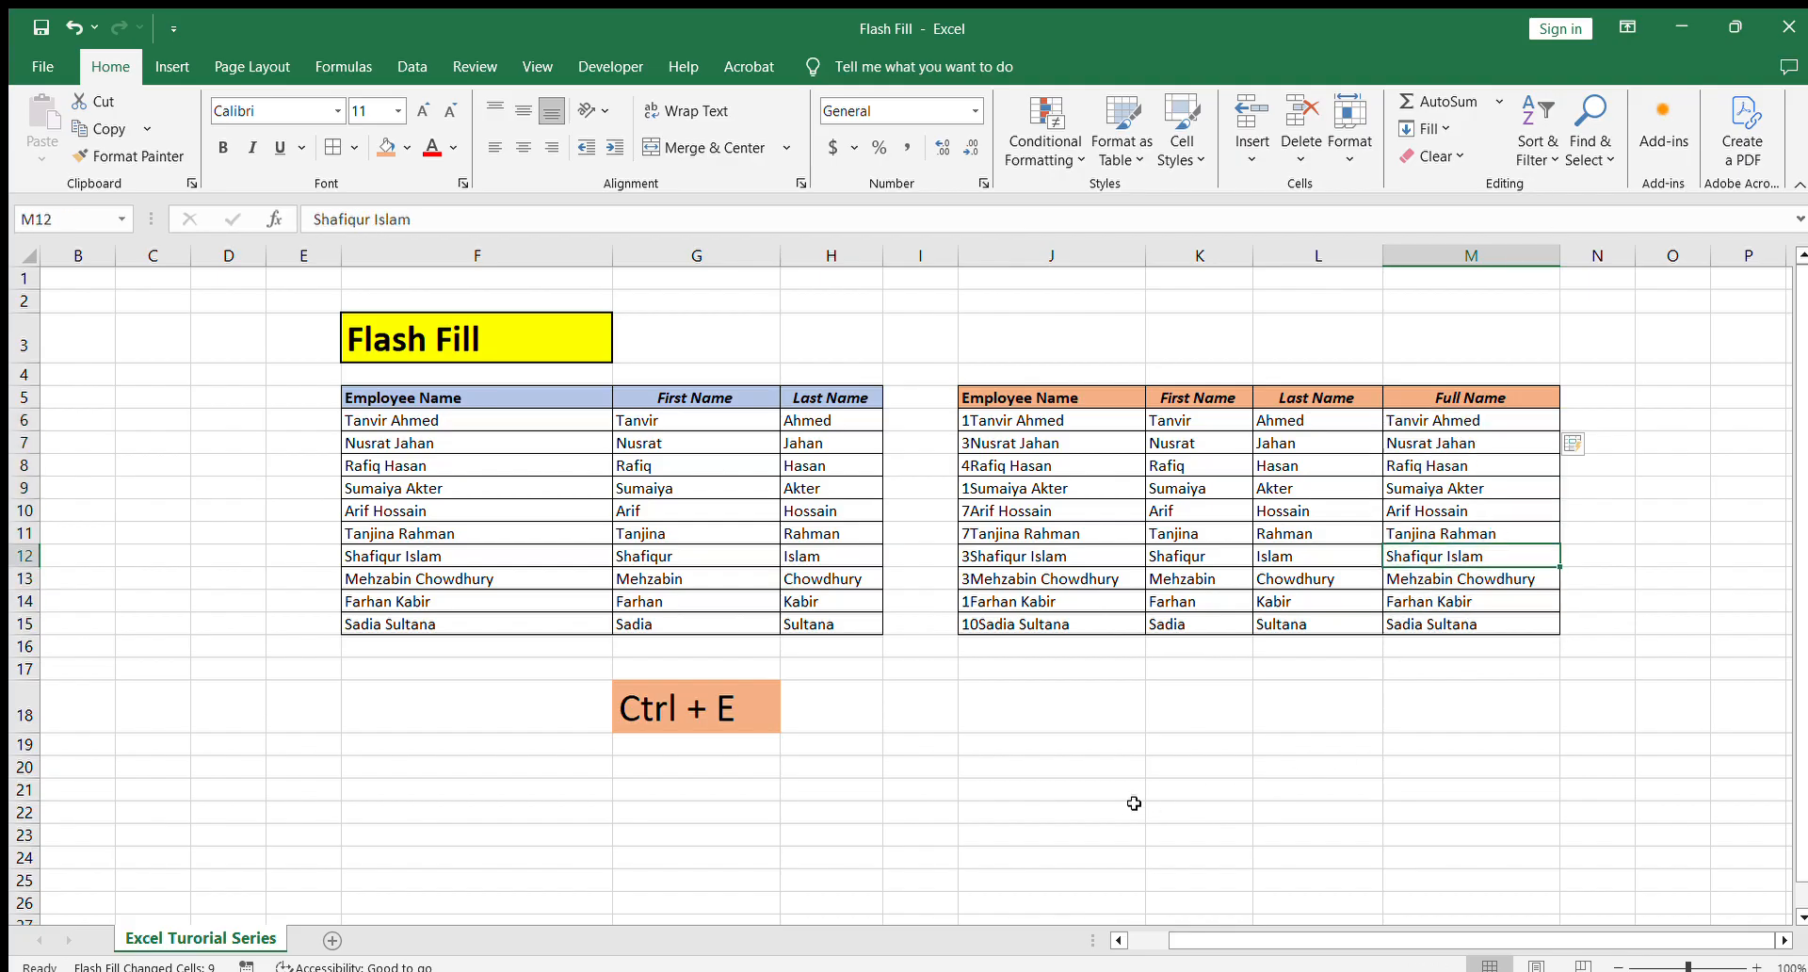
left_click(1063, 763)
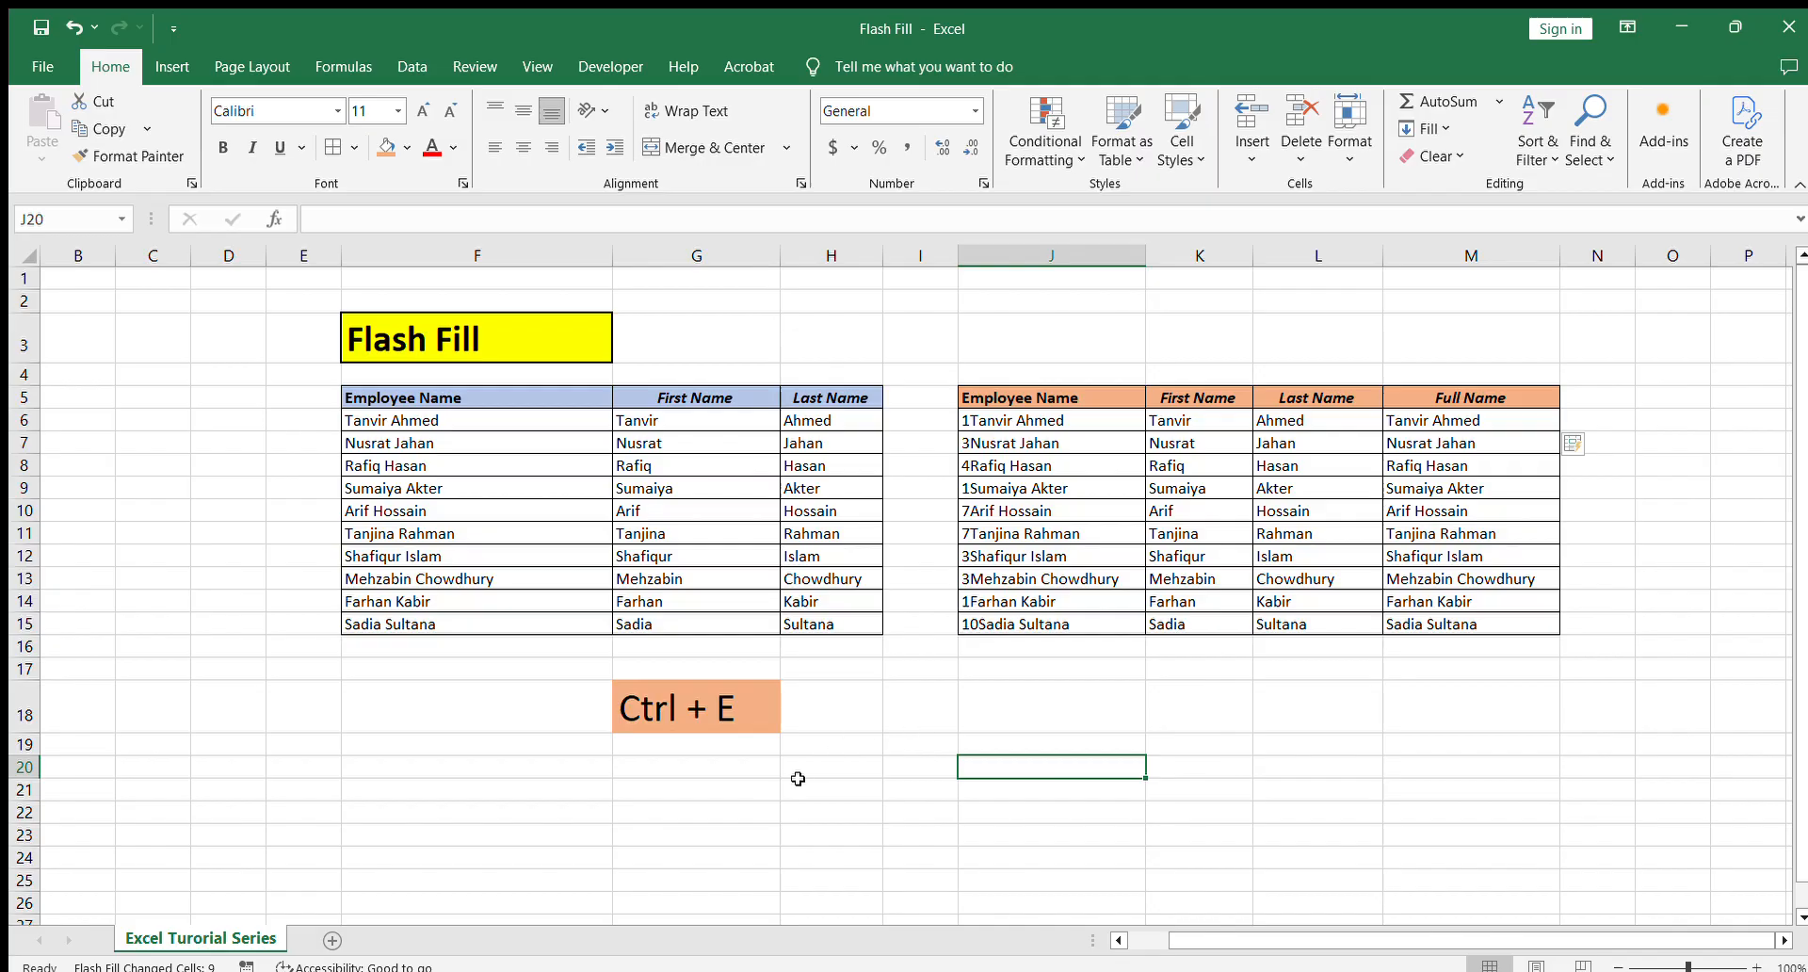